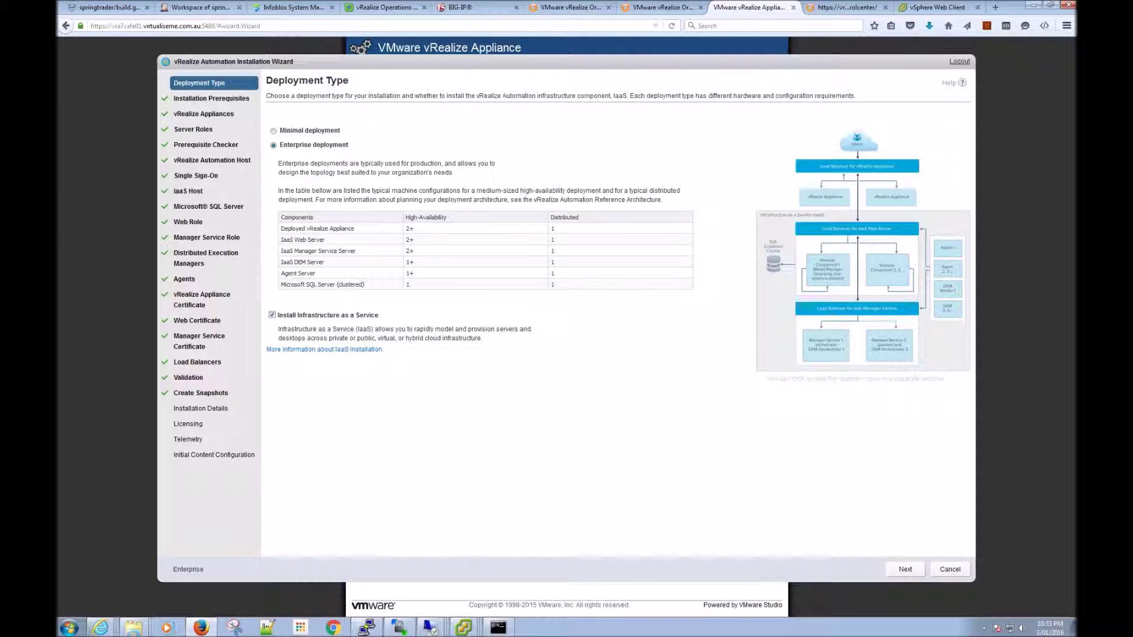
# Step: Choose Enterprise deployment with Infrastructure as a Service and continue to Installation Prerequisites
pyautogui.click(904, 569)
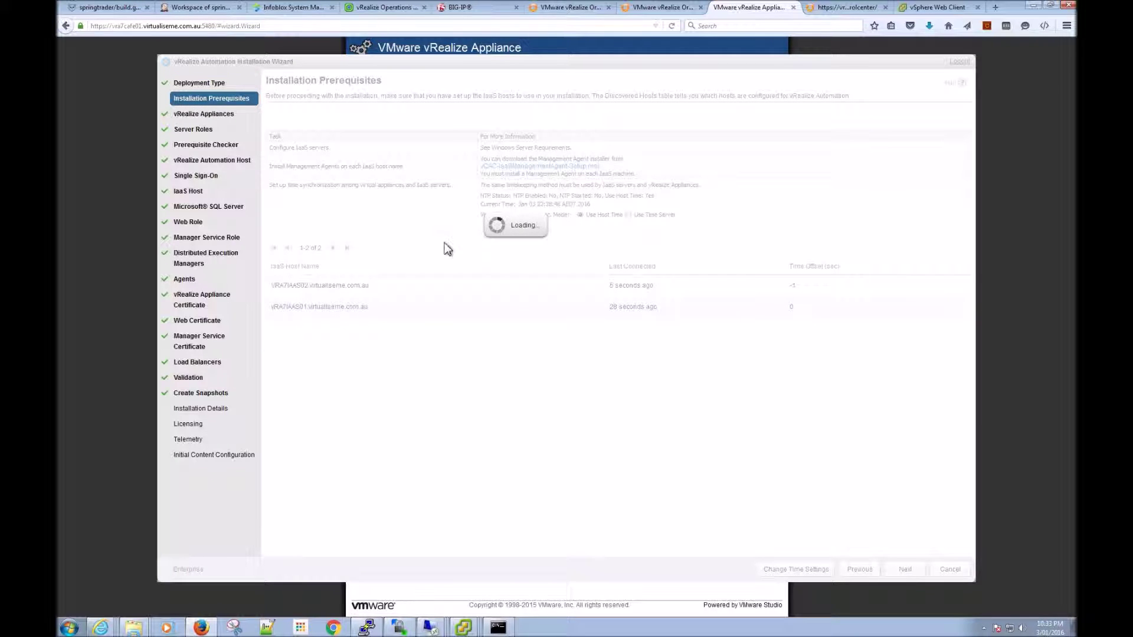
# Step: Set the appliance time server to time.iinet.net.au, apply it, and switch to the BIG-IP tab
pyautogui.click(628, 215)
pyautogui.moveTo(518, 250); pyautogui.dragTo(470, 245)
pyautogui.write('time.iinet.net')
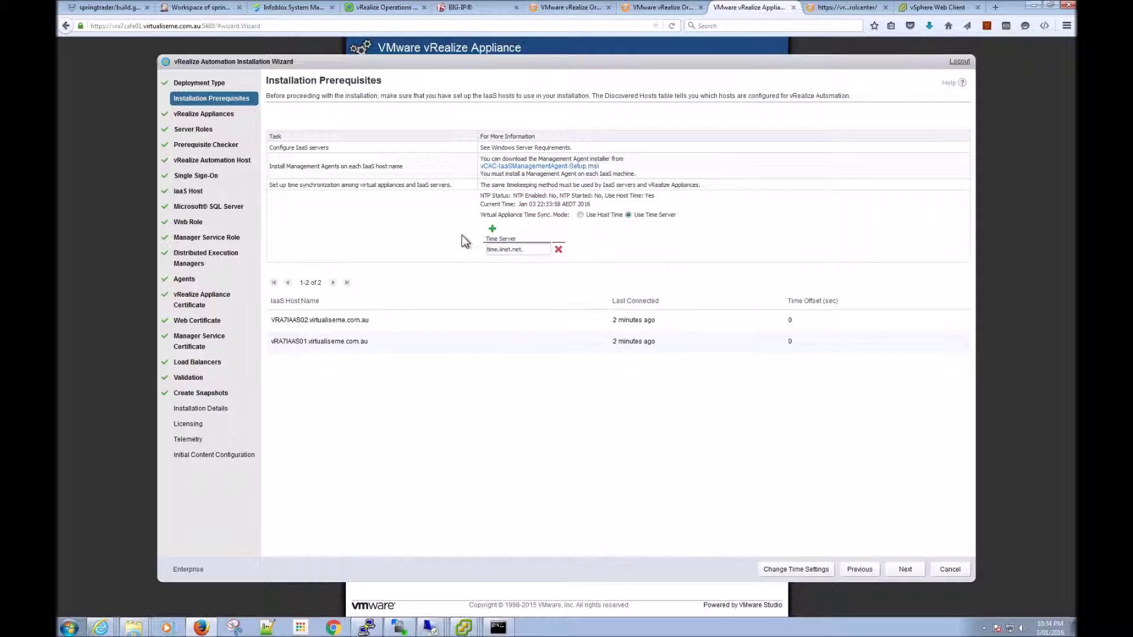
pyautogui.write('.au')
pyautogui.click(804, 570)
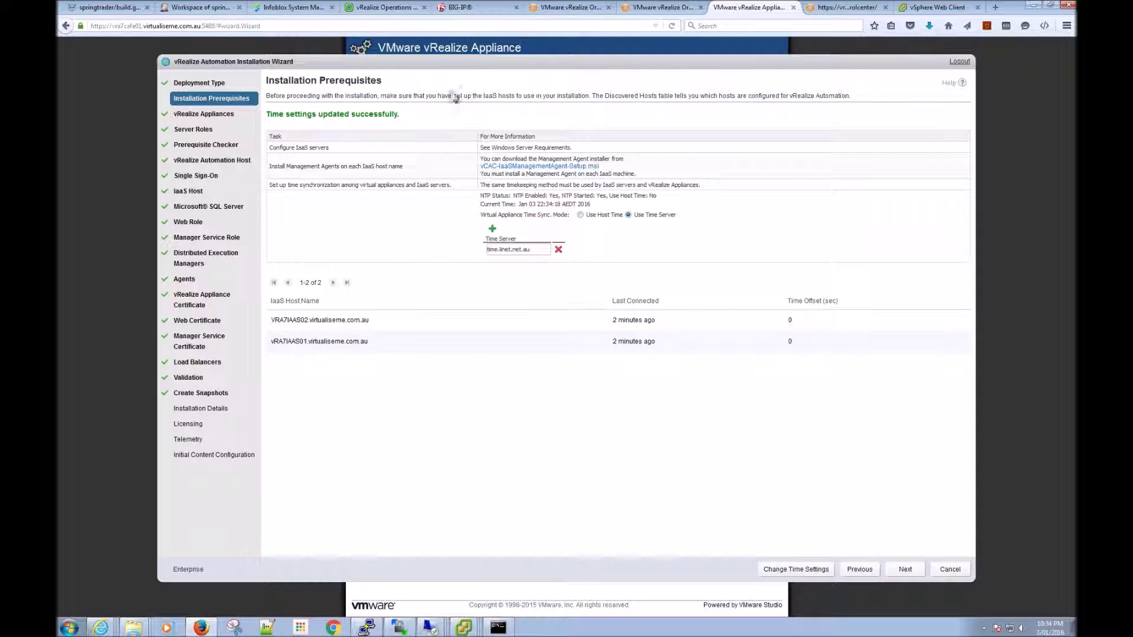
pyautogui.click(476, 9)
# Step: Log in to BIG-IP and remove the vra_https_iaas_web monitor from pool pl_iaas-web-00_443
pyautogui.click(419, 355)
pyautogui.click(420, 402)
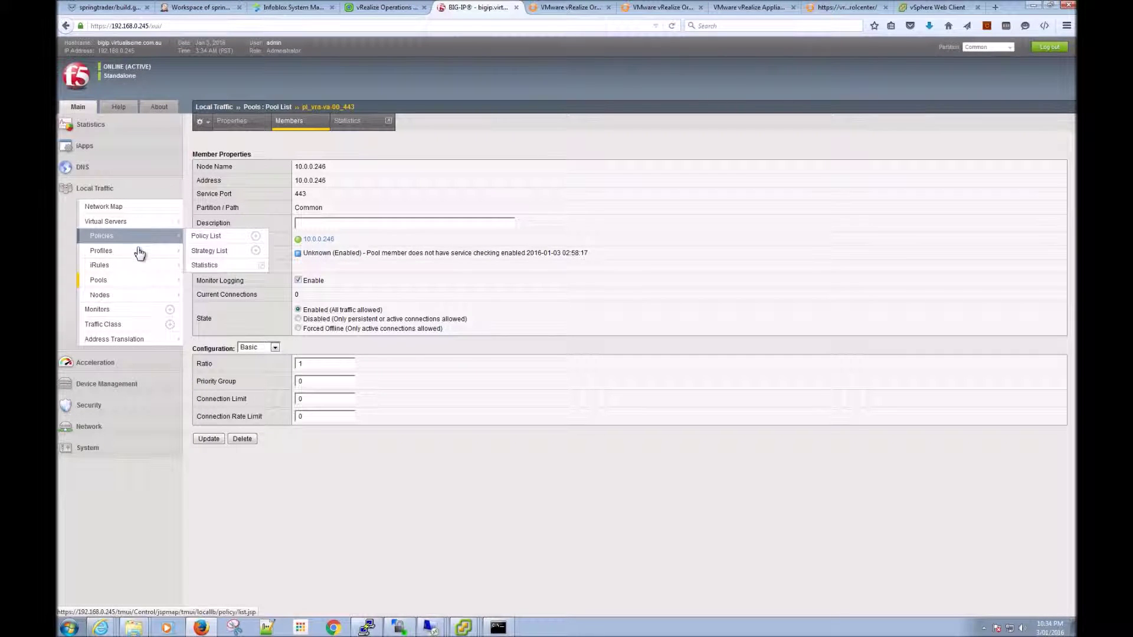
pyautogui.moveTo(139, 252)
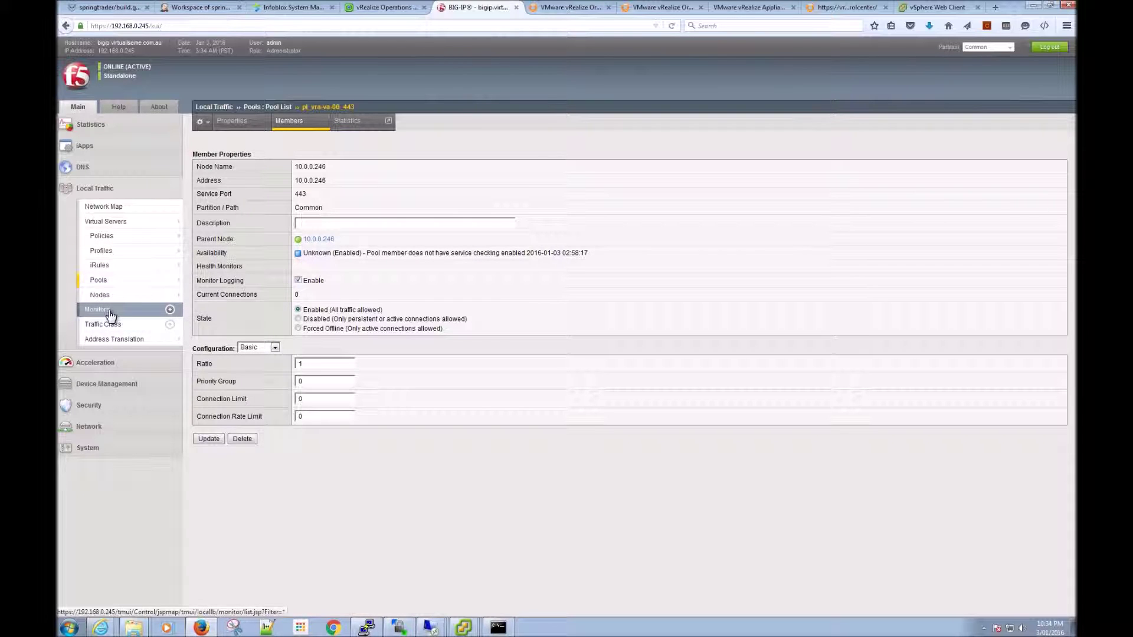
pyautogui.click(117, 281)
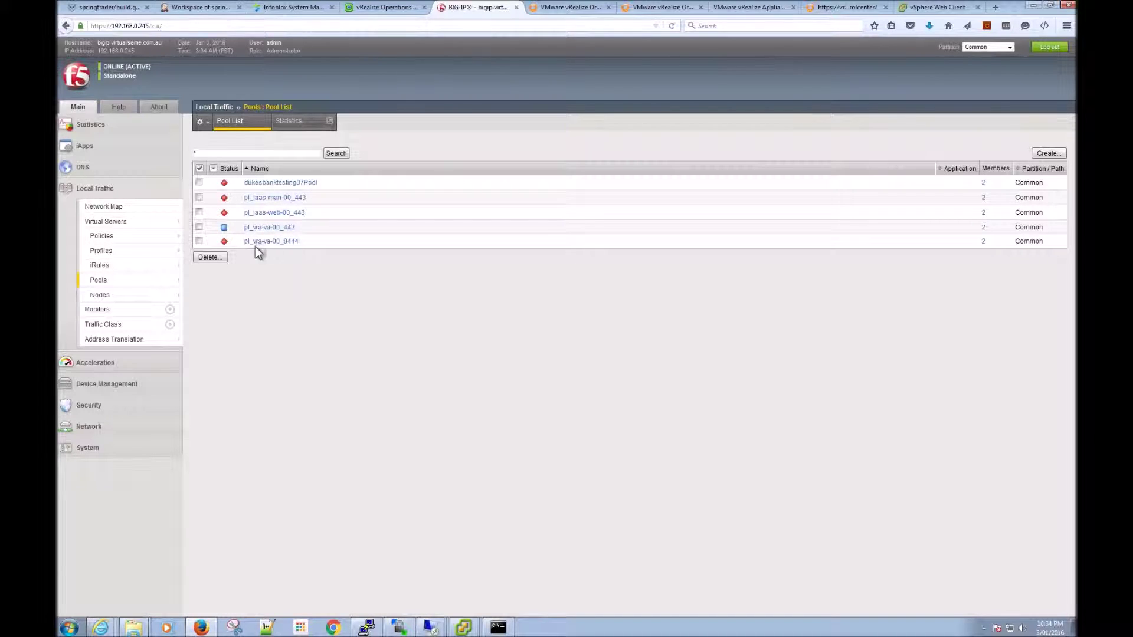
pyautogui.click(260, 243)
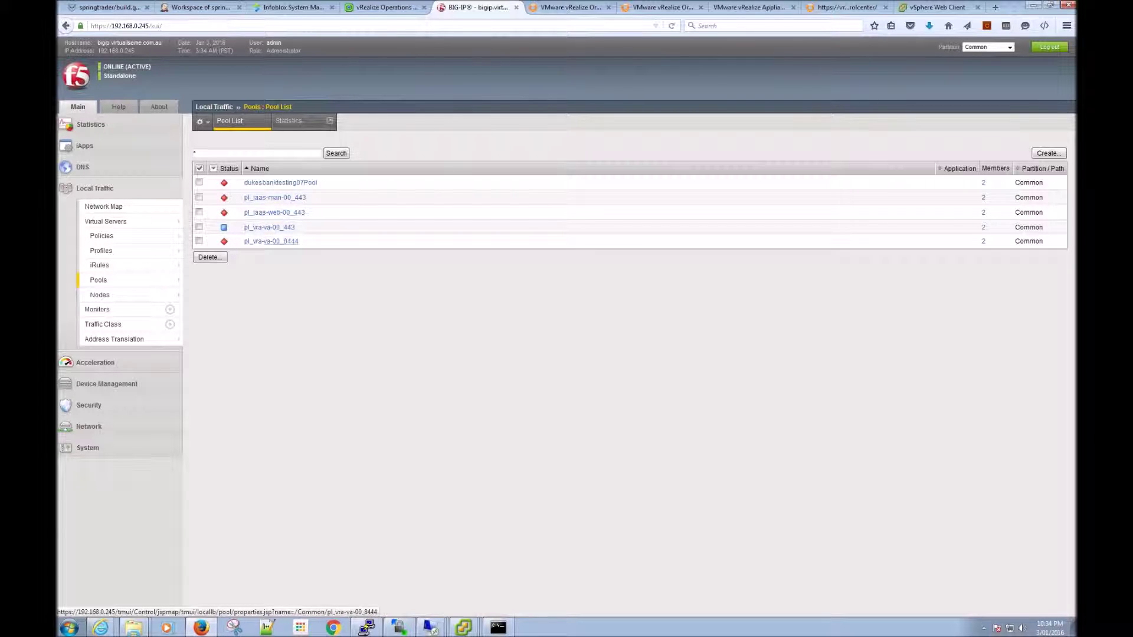
pyautogui.click(273, 213)
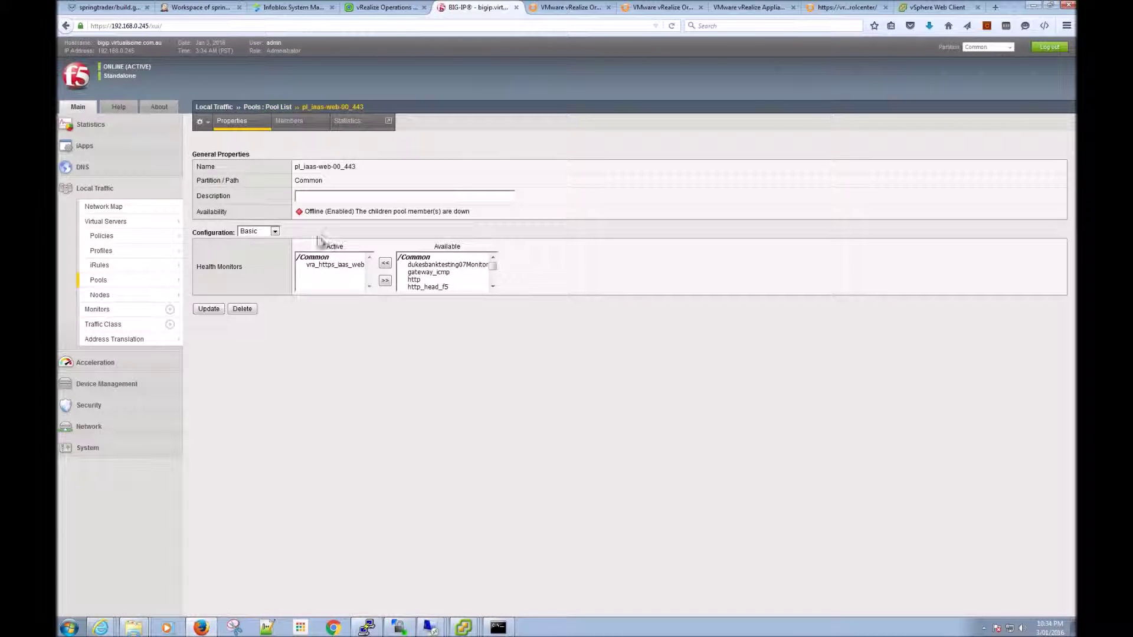
pyautogui.click(340, 265)
pyautogui.click(385, 281)
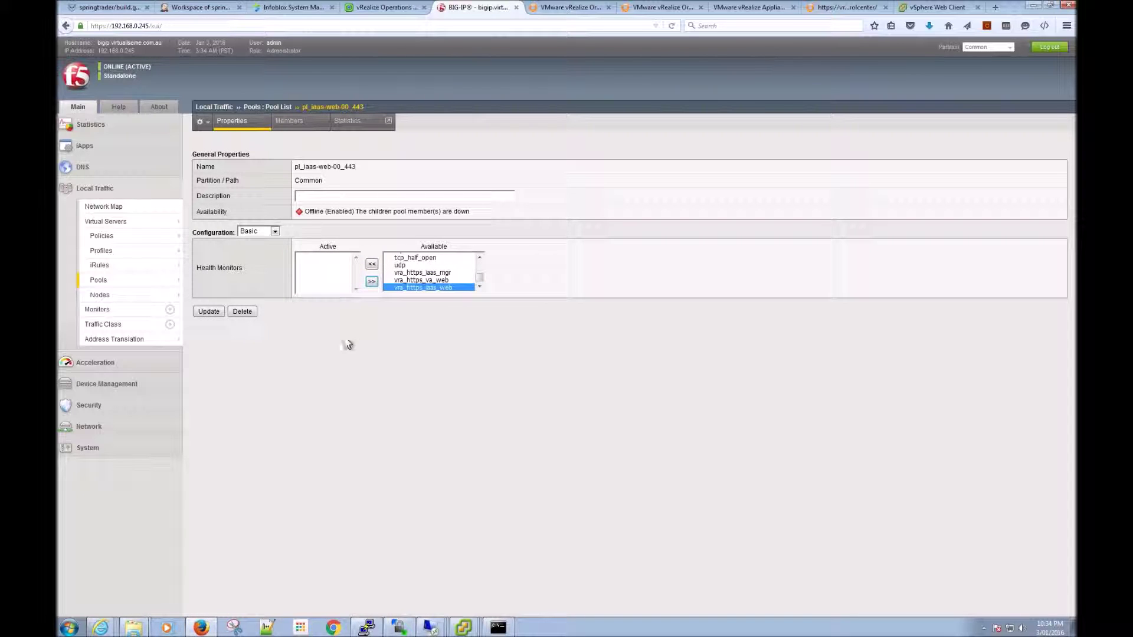
pyautogui.click(210, 314)
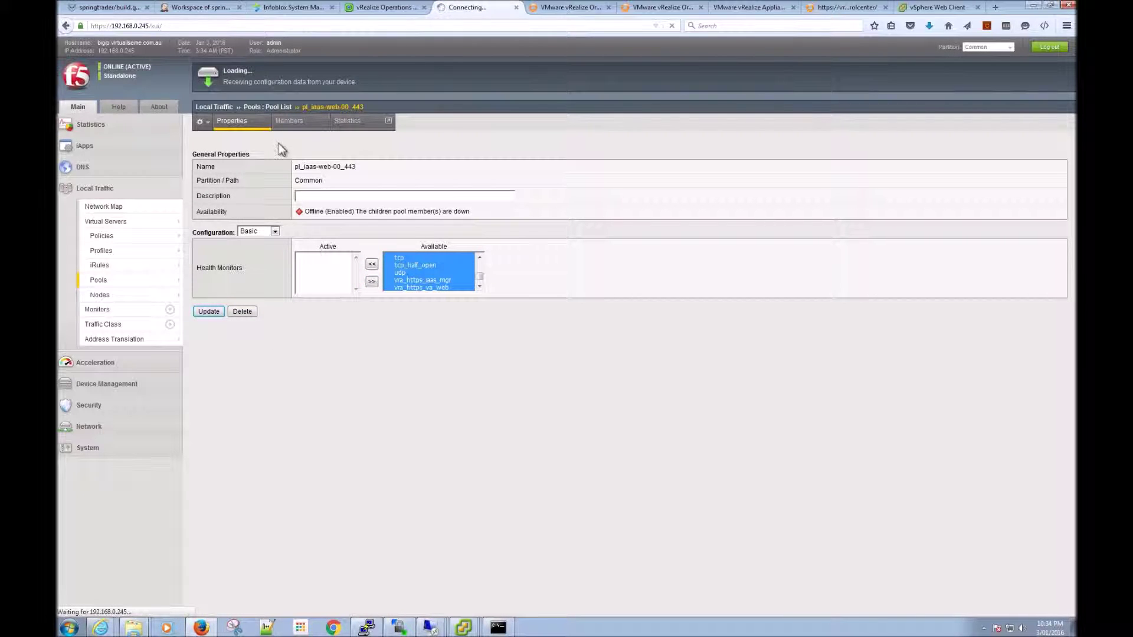
# Step: Disable member 10.0.0.25:443 in pl_iaas-web-00_443 and 10.0.0.247:443 in pl_vra-va-00_443
pyautogui.moveTo(108, 282)
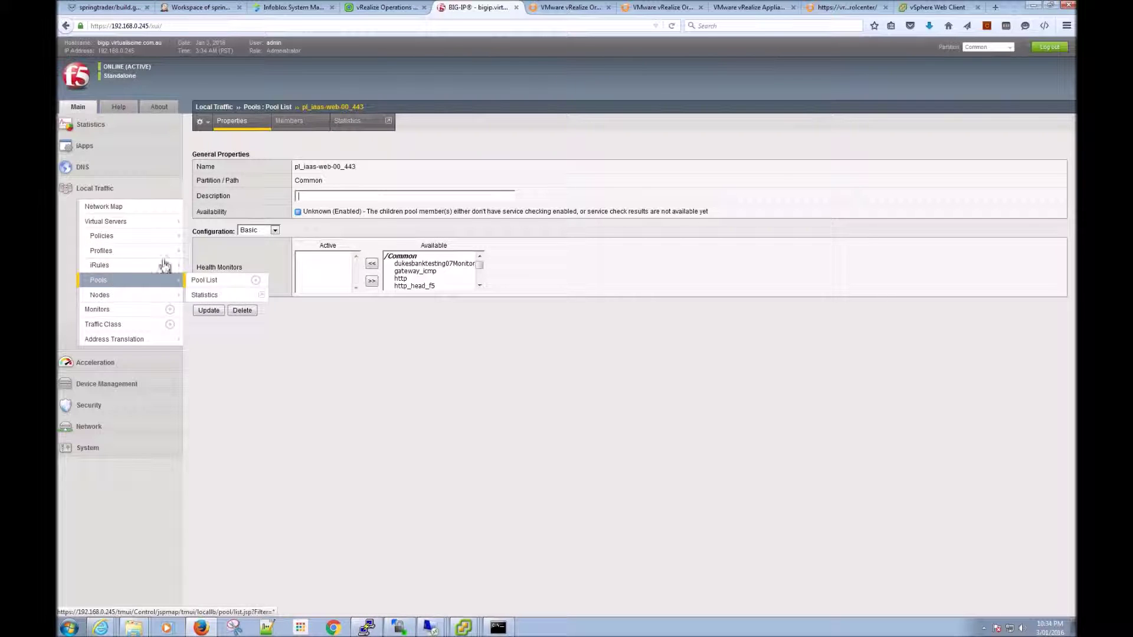
pyautogui.click(301, 121)
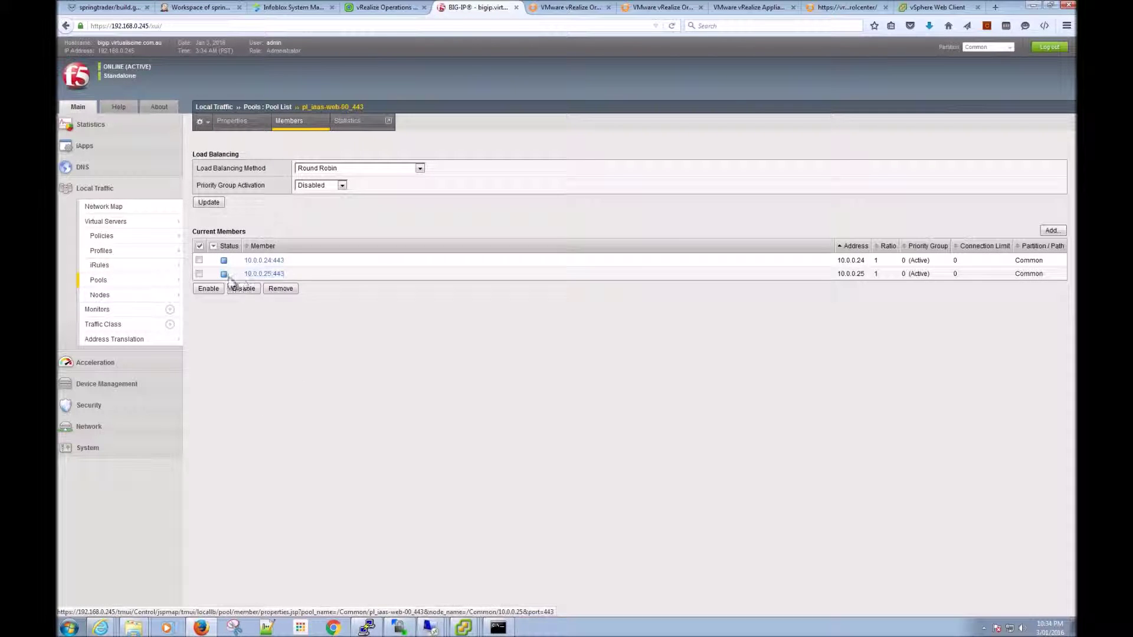
pyautogui.click(199, 274)
pyautogui.click(243, 289)
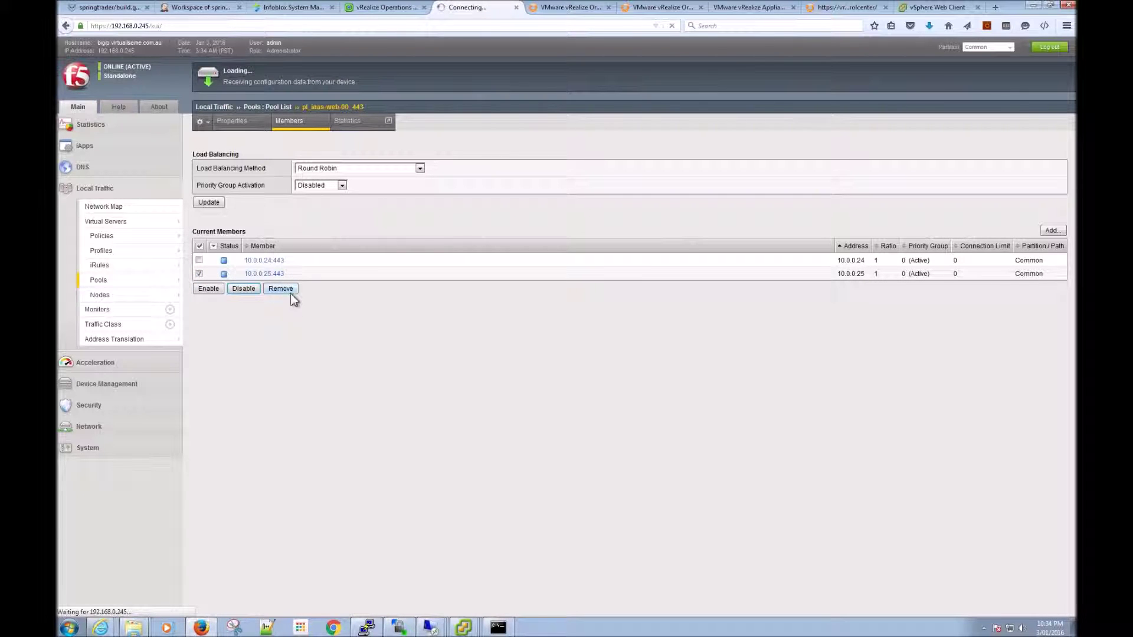
pyautogui.click(114, 285)
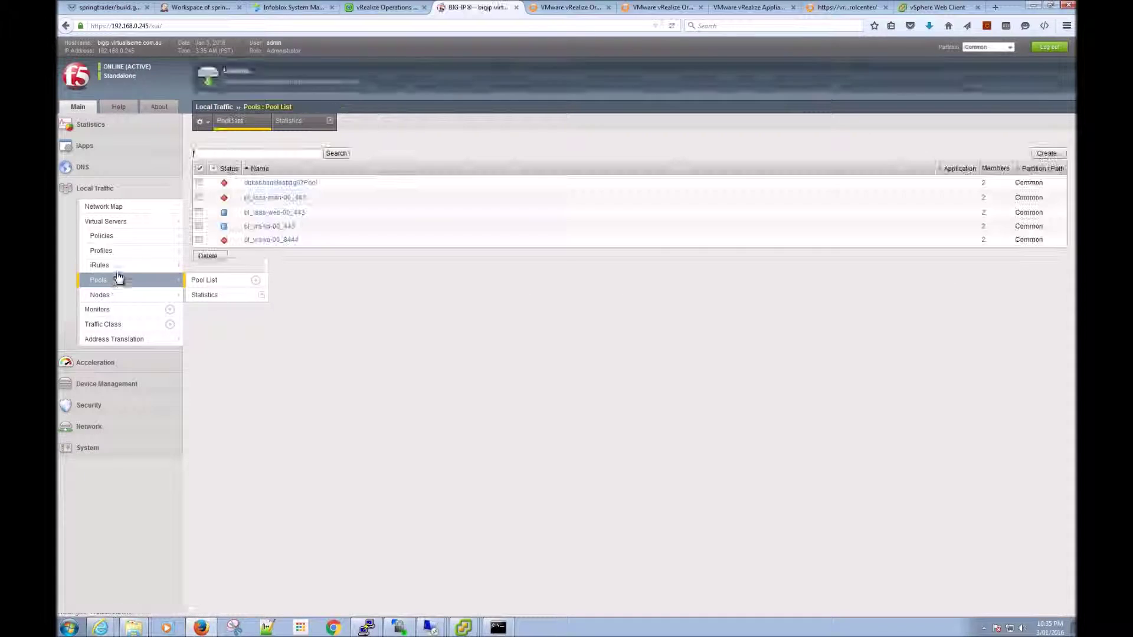
pyautogui.click(278, 228)
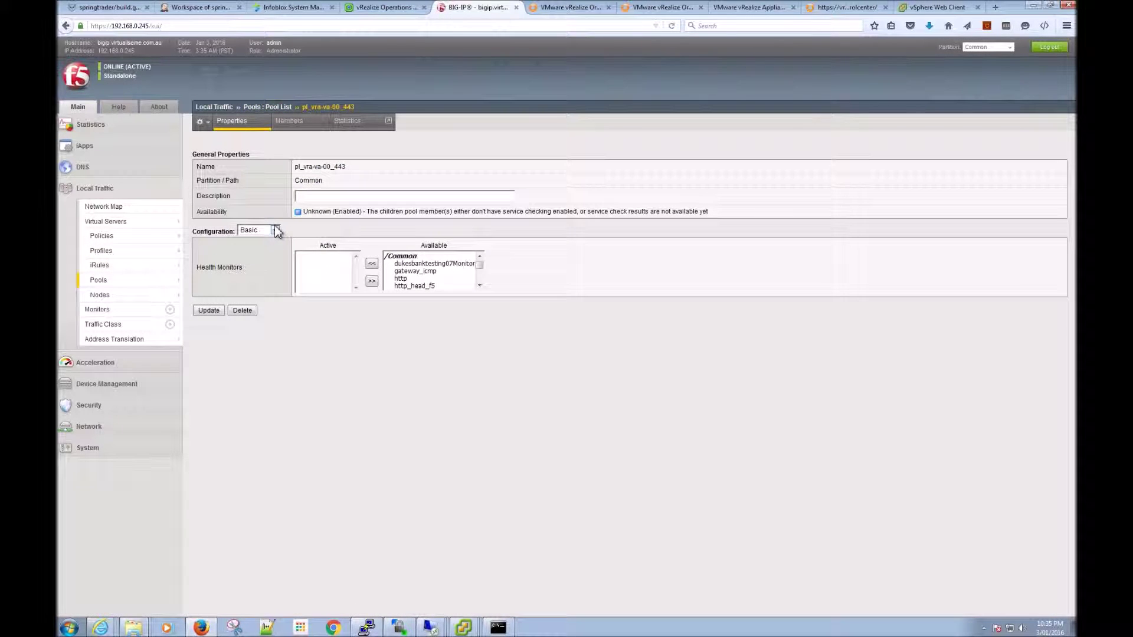
pyautogui.click(288, 121)
pyautogui.click(199, 274)
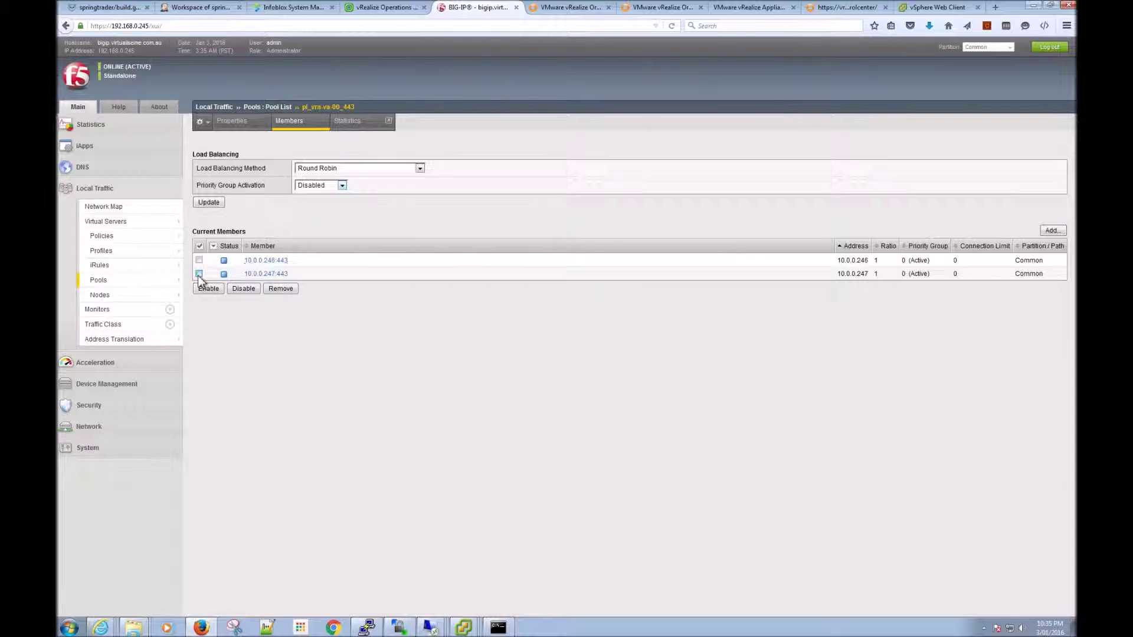
pyautogui.click(242, 289)
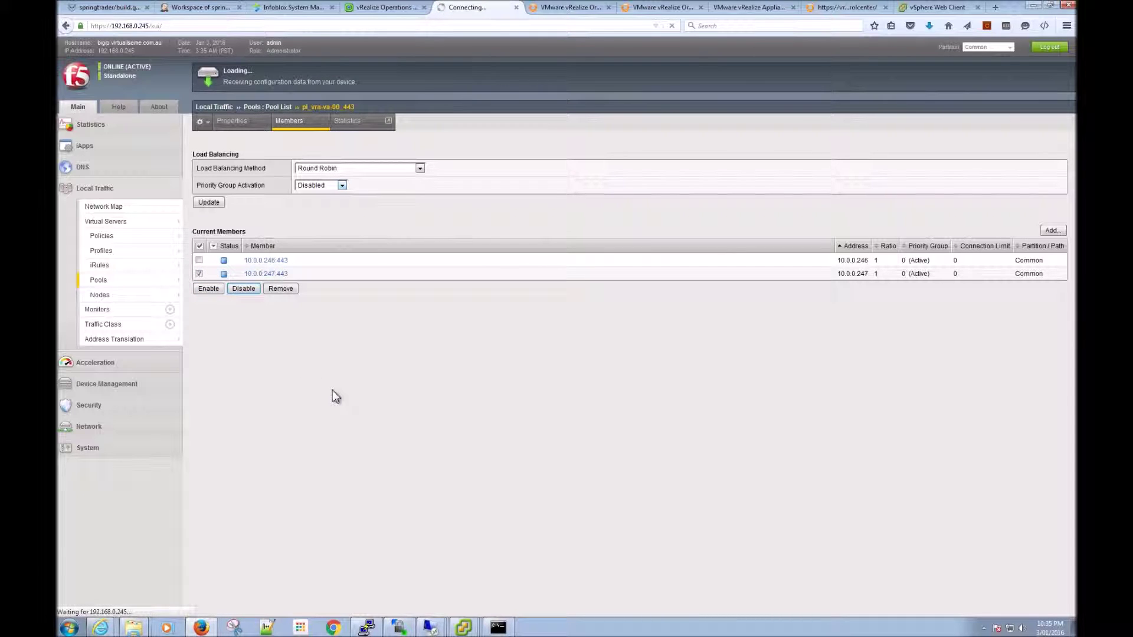
# Step: Review the vra_https_iaas_web monitor settings, noting the send string's trailing line breaks
pyautogui.click(118, 311)
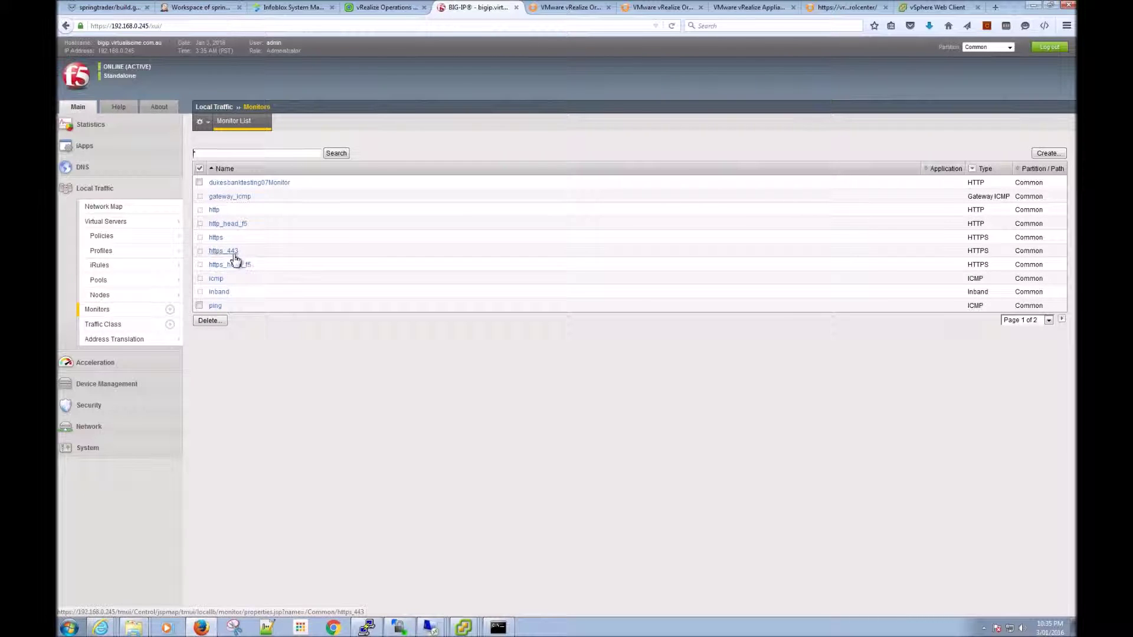
pyautogui.click(1062, 319)
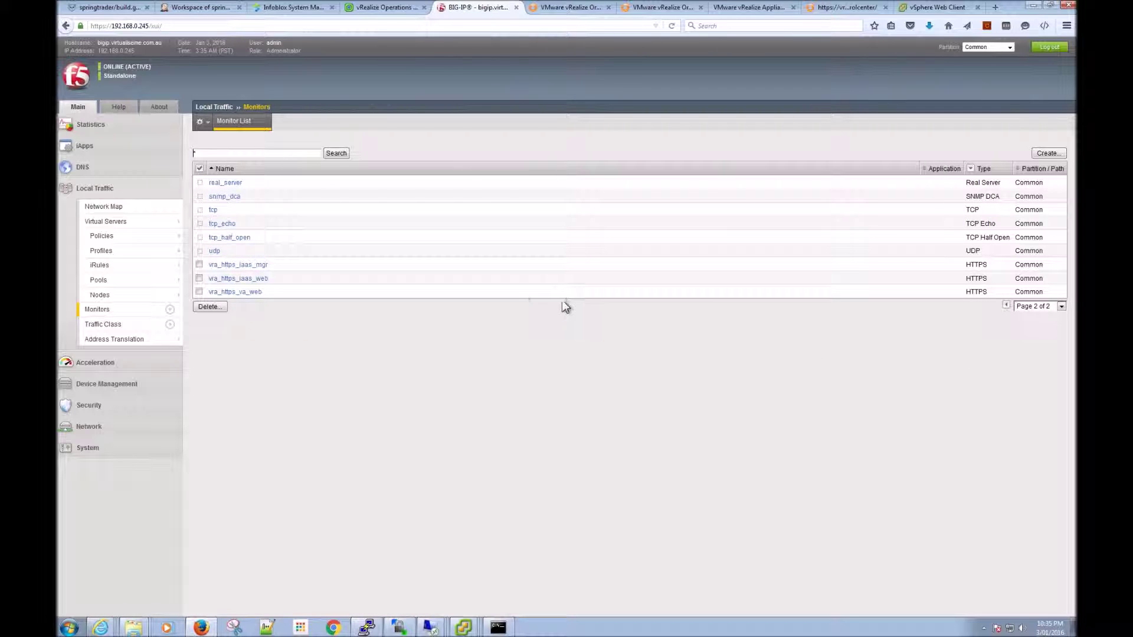
pyautogui.click(255, 278)
pyautogui.moveTo(409, 299); pyautogui.dragTo(390, 303)
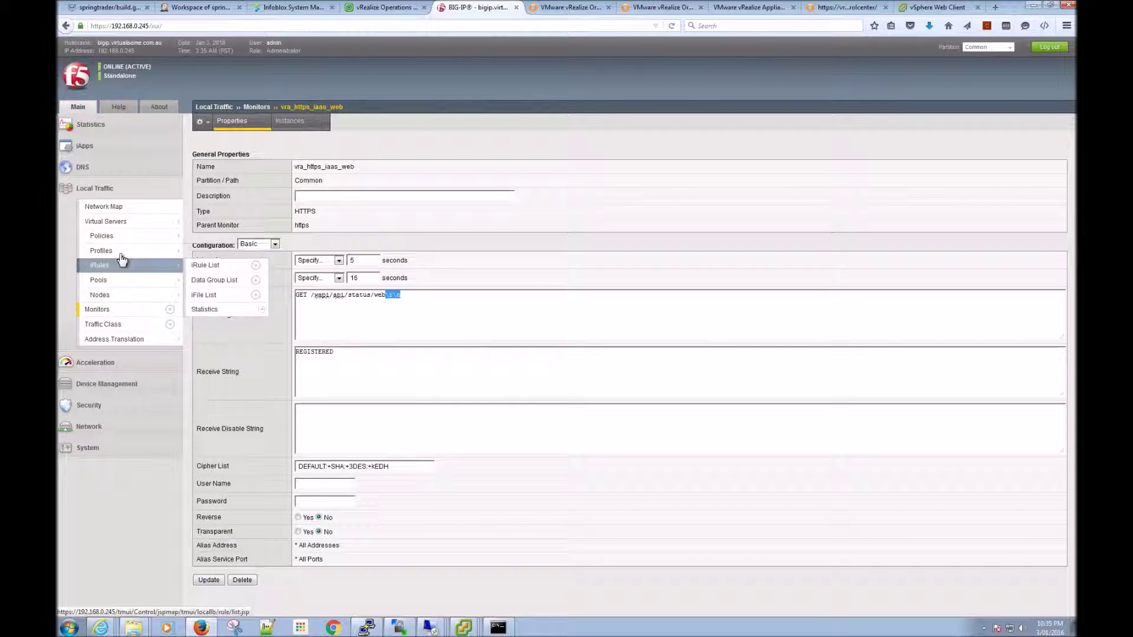
# Step: View the Local Traffic Network Map of pools and members before returning to the vRealize wizard
pyautogui.click(114, 224)
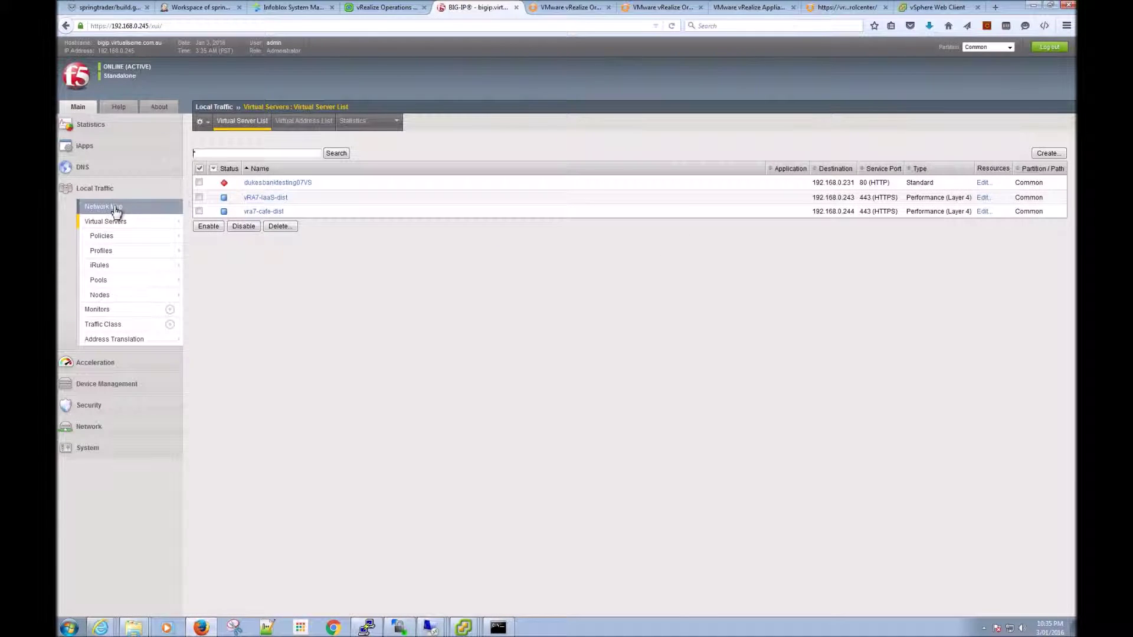
pyautogui.click(112, 209)
pyautogui.moveTo(534, 236)
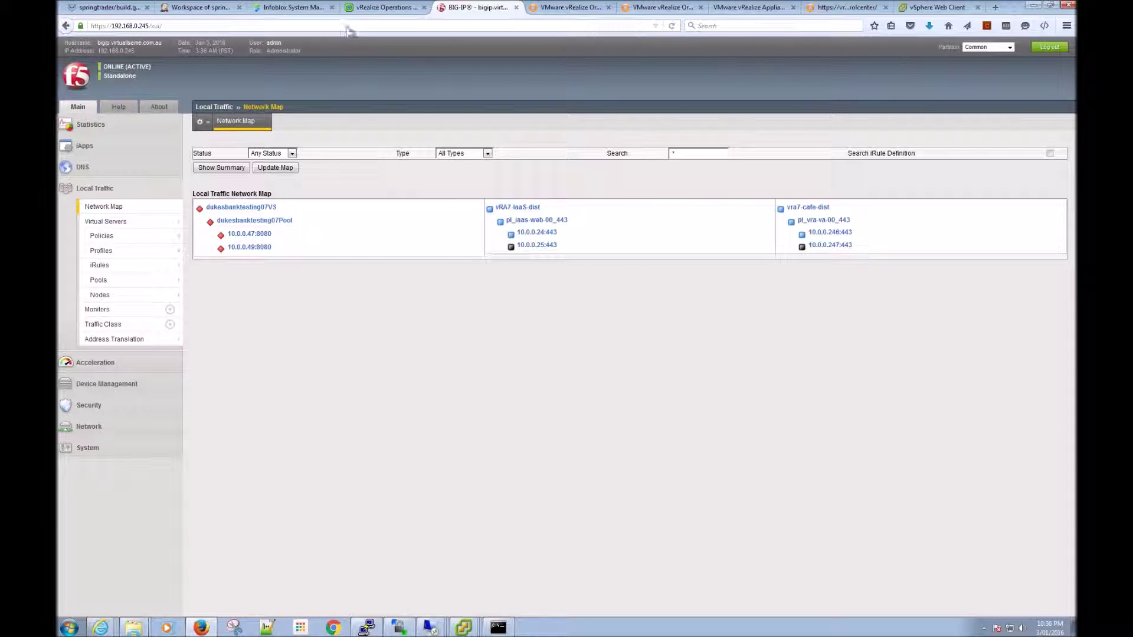
pyautogui.click(745, 13)
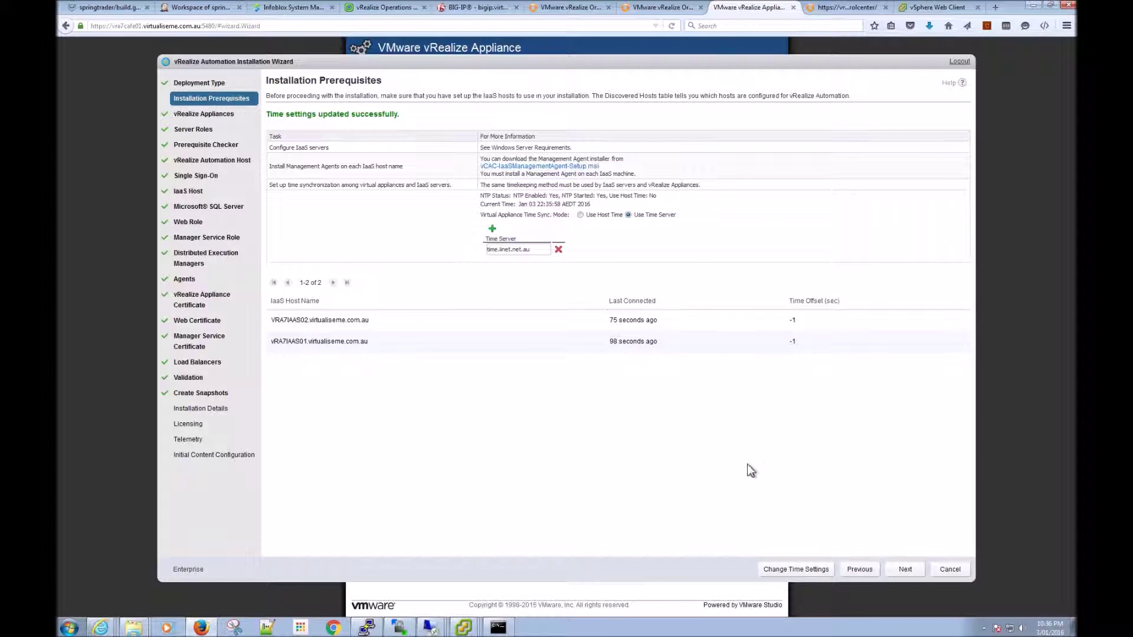
# Step: Proceed to the vRealize Appliances page listing vra7cafe02.virtualiseme.com.au with admin user root
pyautogui.click(905, 568)
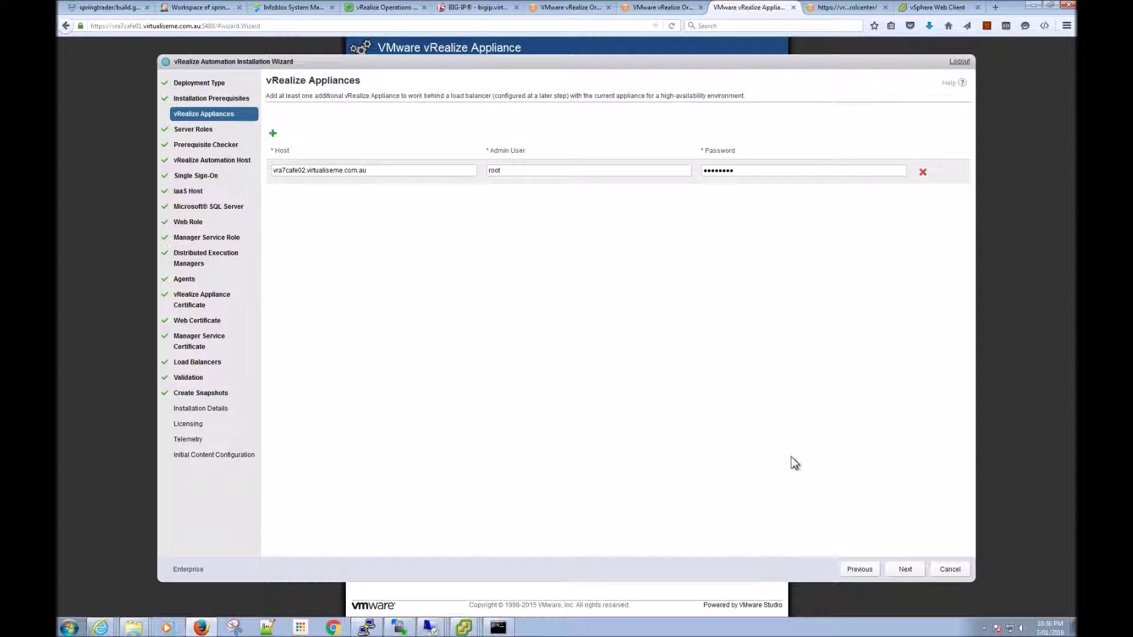
# Step: Submit appliance vra7cafe02 and accept its untrusted certificate to reach Server Roles
pyautogui.click(900, 571)
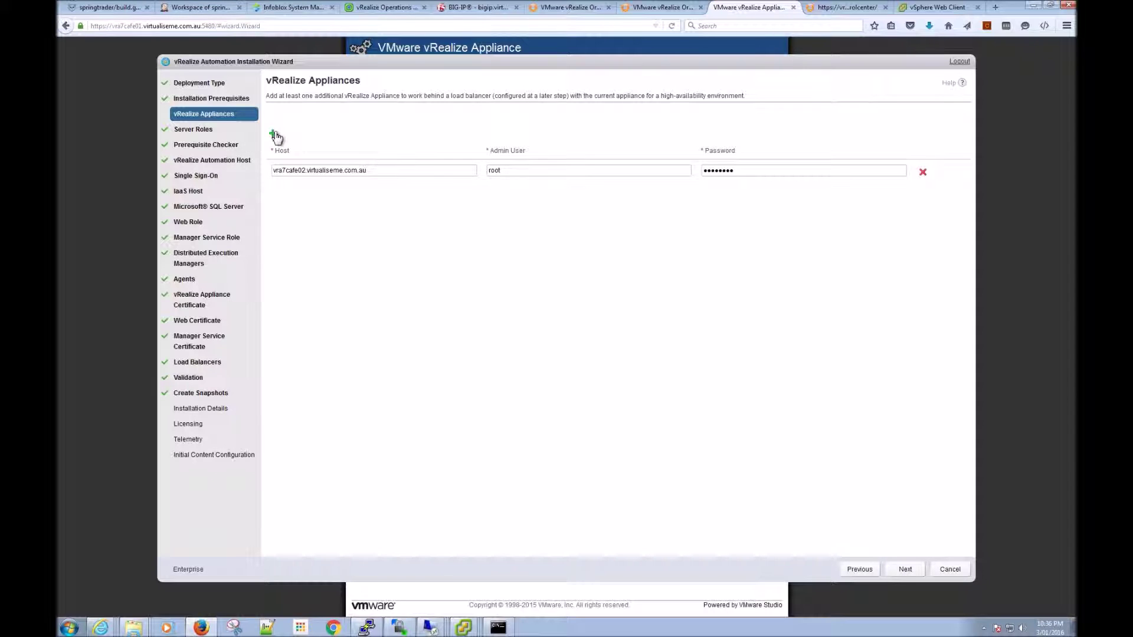
pyautogui.click(900, 570)
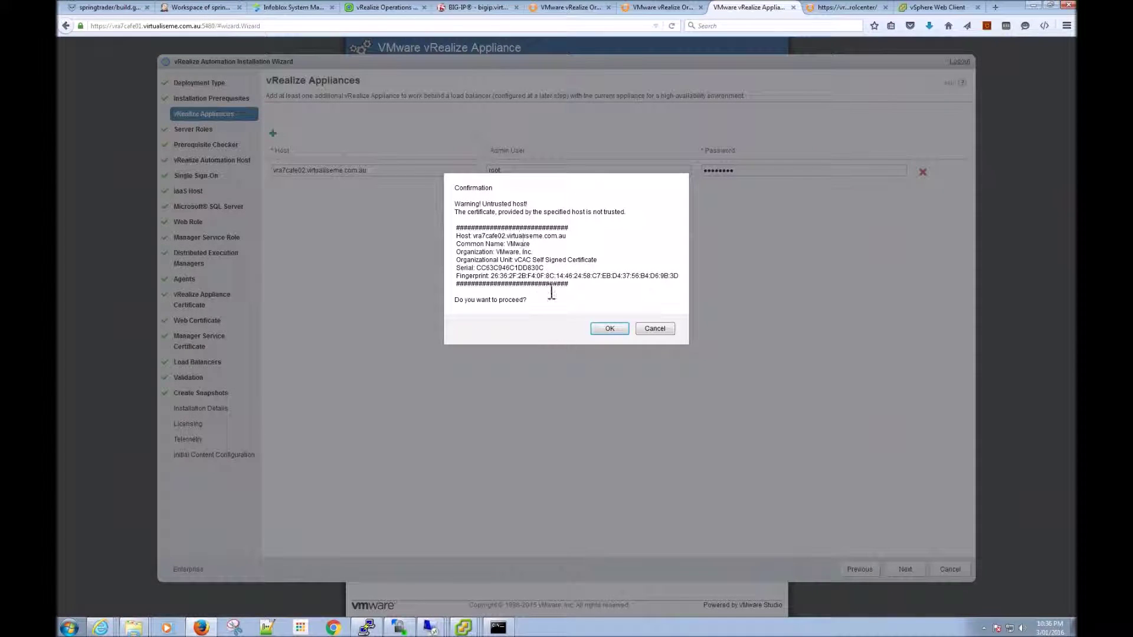
pyautogui.click(605, 330)
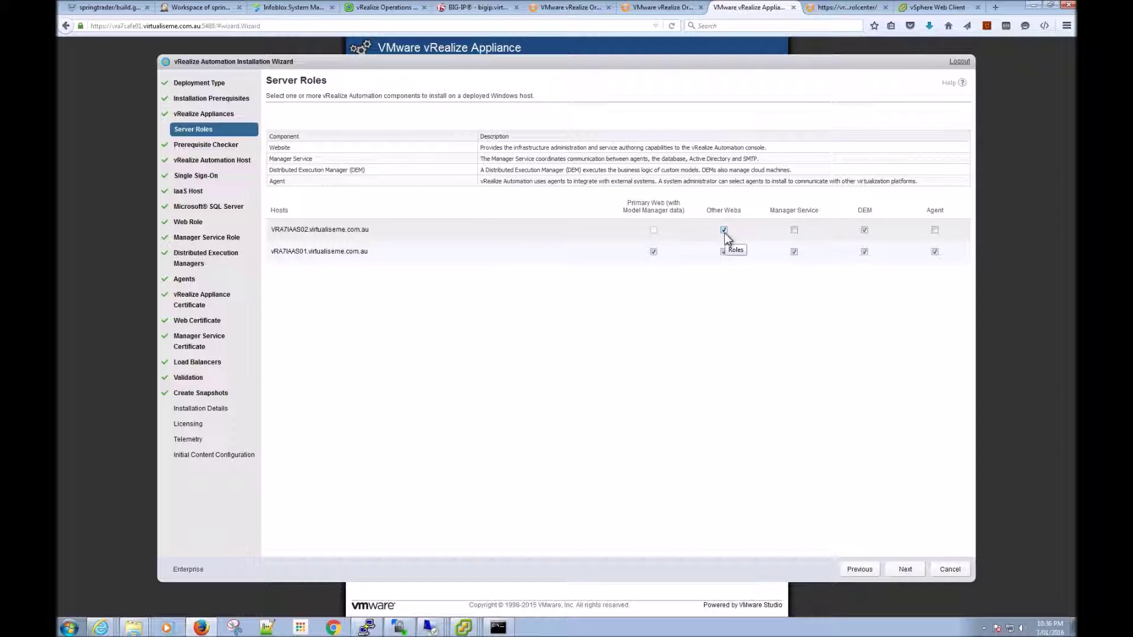
# Step: Add the Manager Service role to VRA7IAAS02 and continue to the Prerequisite Checker
pyautogui.click(794, 231)
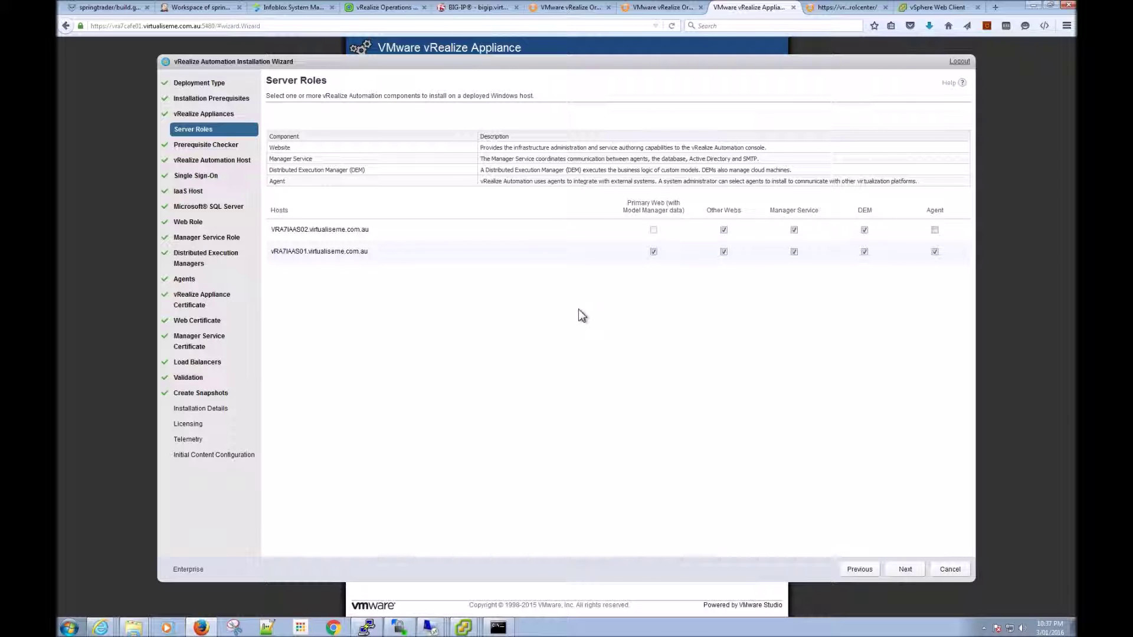
pyautogui.click(904, 570)
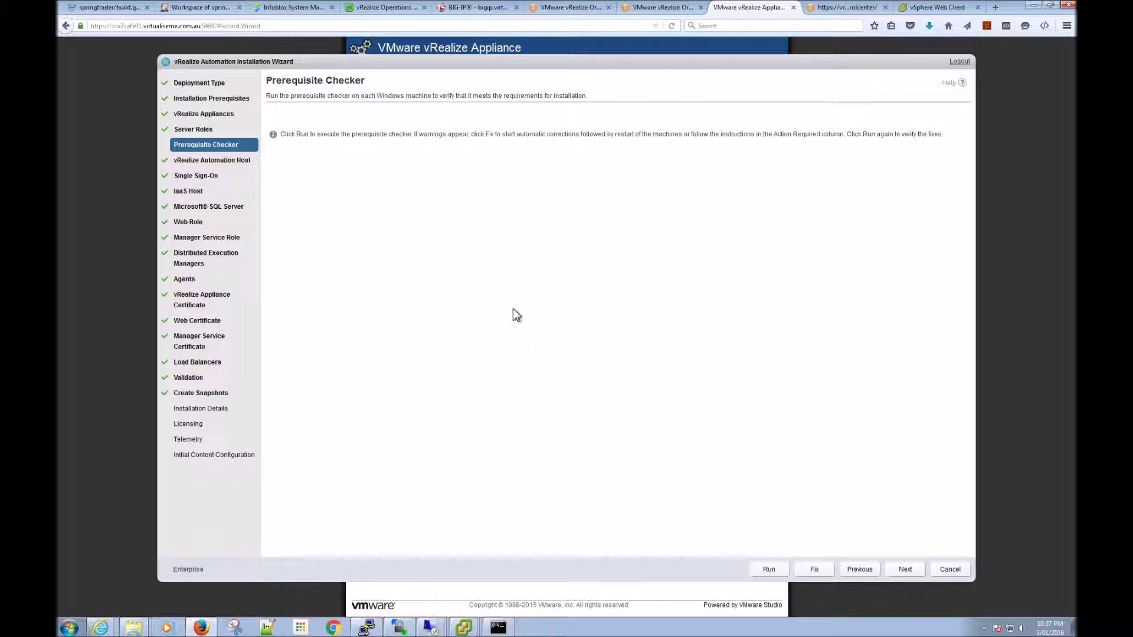
# Step: Run the prerequisite check on IaaS hosts VRA7IAAS01 and VRA7IAAS02
pyautogui.click(769, 570)
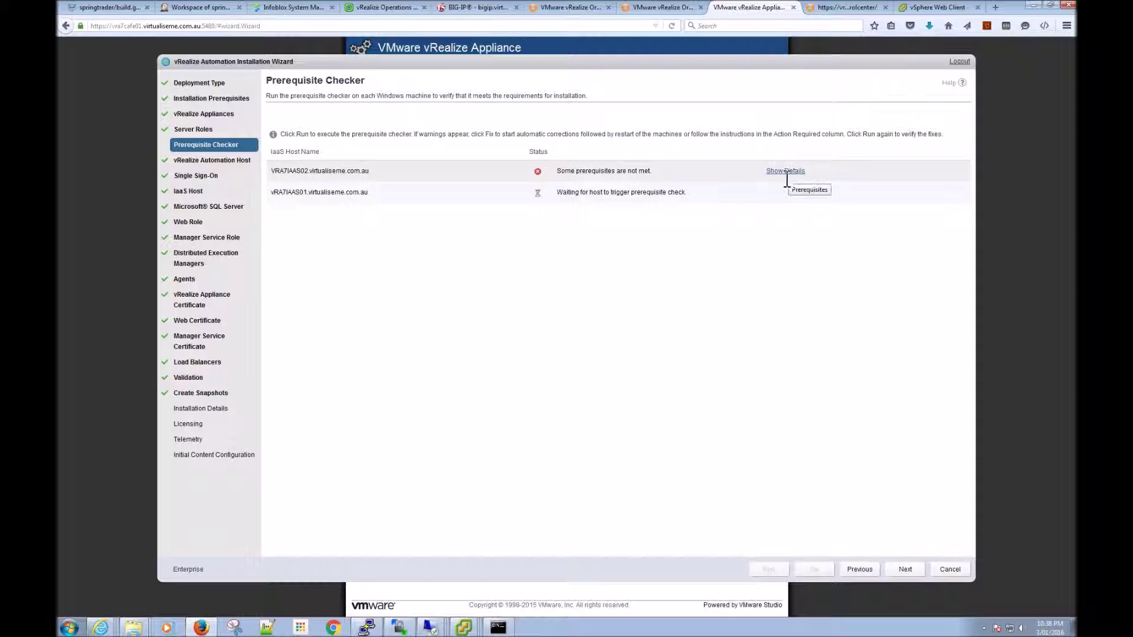
# Step: Inspect VRA7IAAS02's failed prerequisite rules, including the MSDTC Incorrect Setting warning, then hide them
pyautogui.click(783, 172)
pyautogui.scroll(-10, 739, 284)
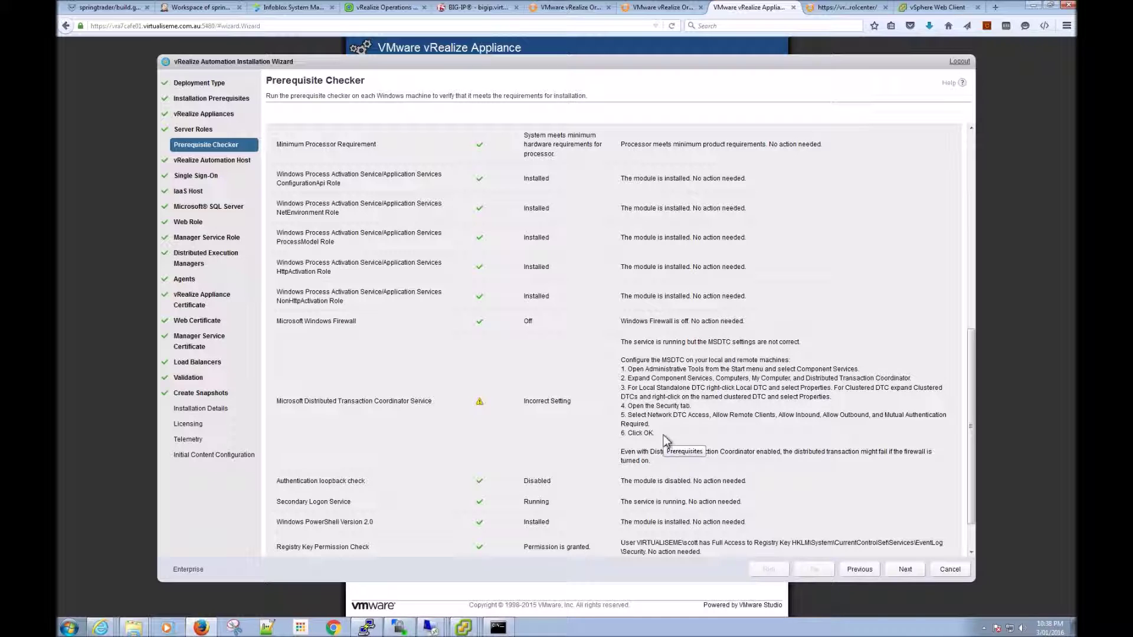
pyautogui.scroll(-2, 663, 435)
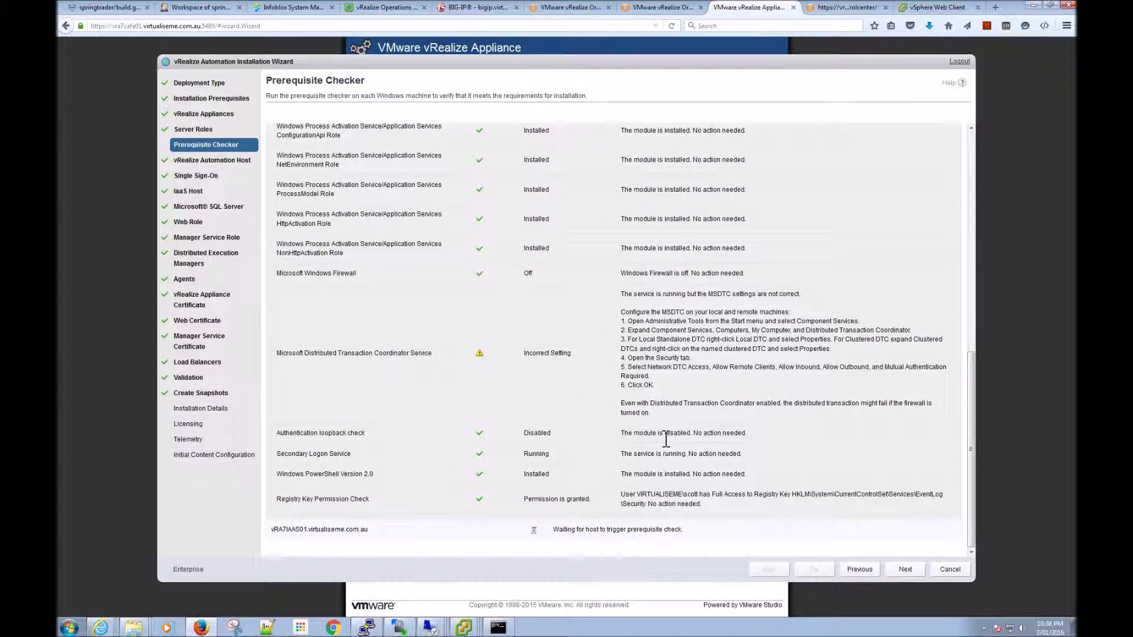
pyautogui.scroll(3, 666, 440)
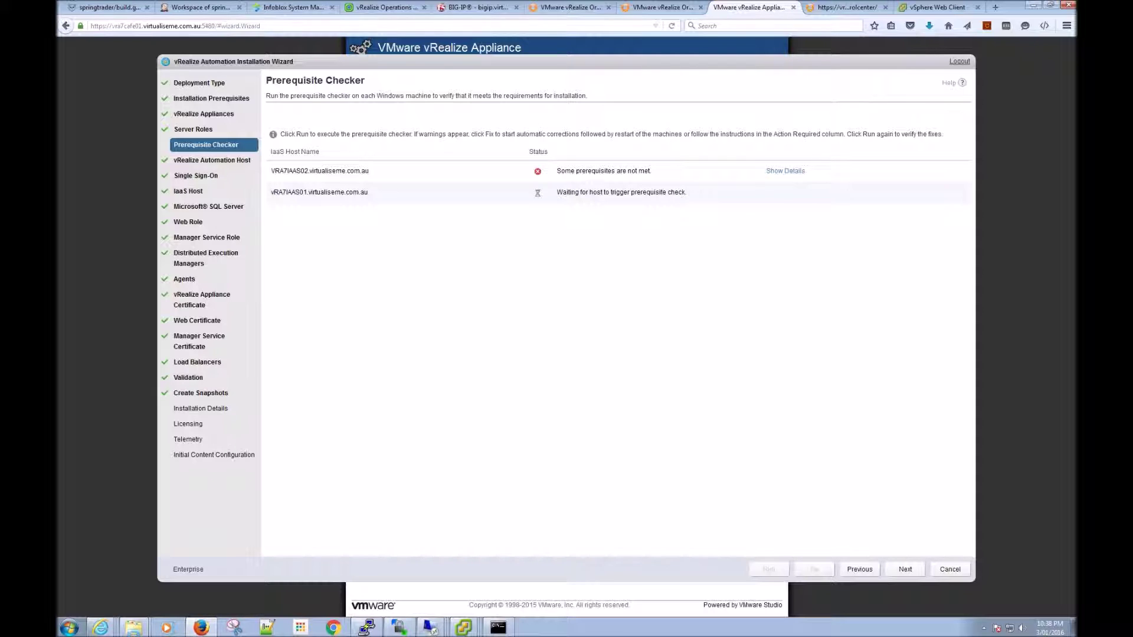
pyautogui.click(781, 171)
pyautogui.scroll(-5, 663, 370)
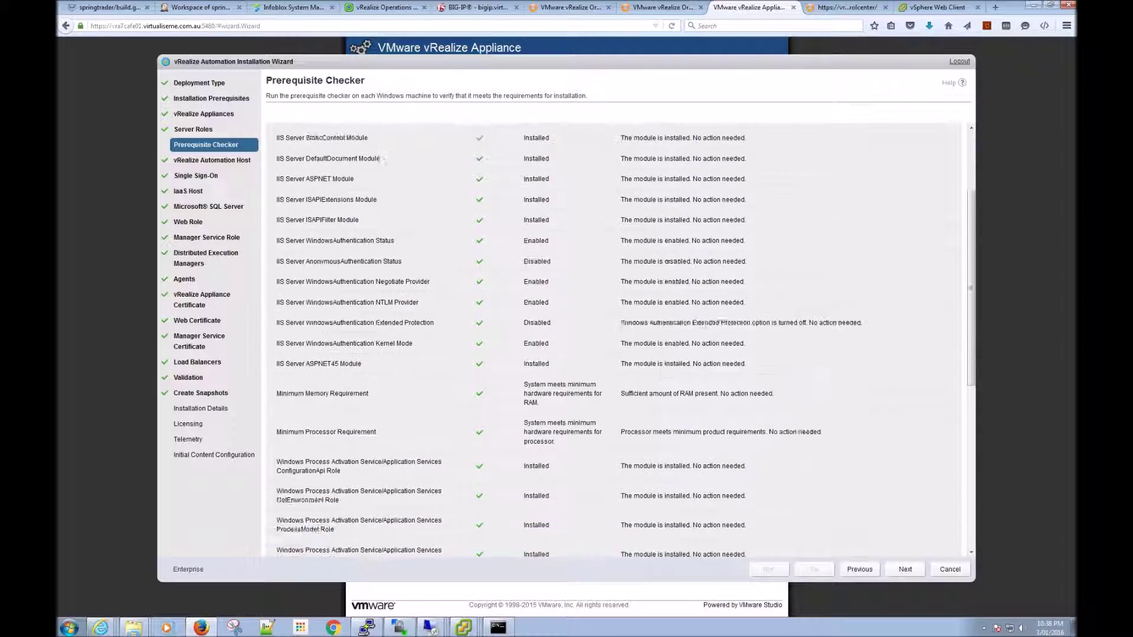
pyautogui.scroll(-4, 663, 371)
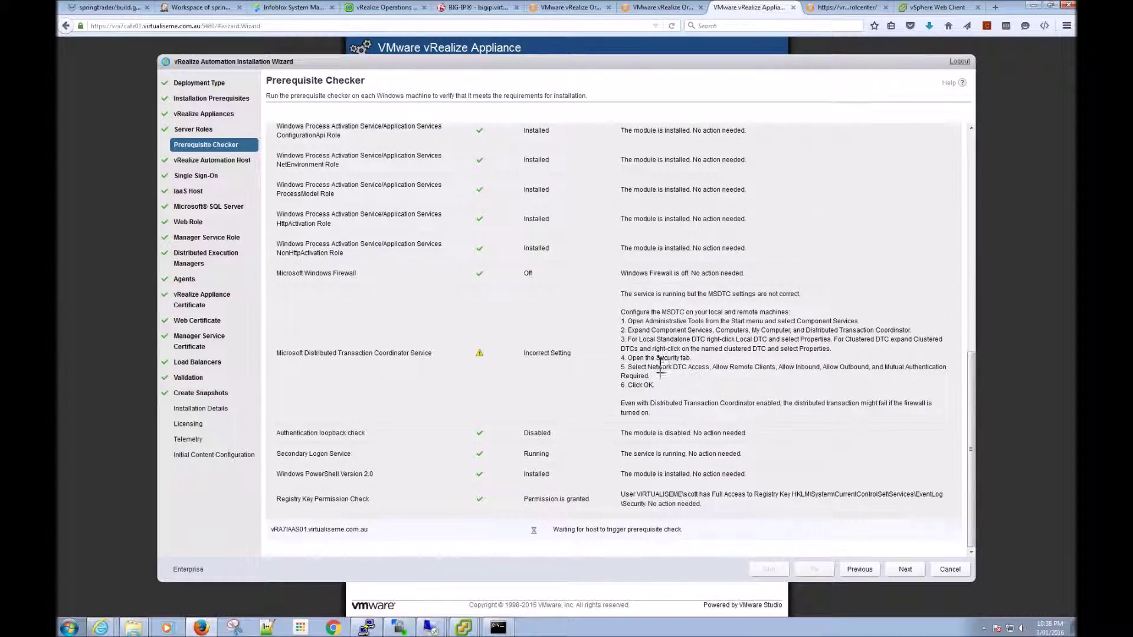
pyautogui.scroll(12, 663, 363)
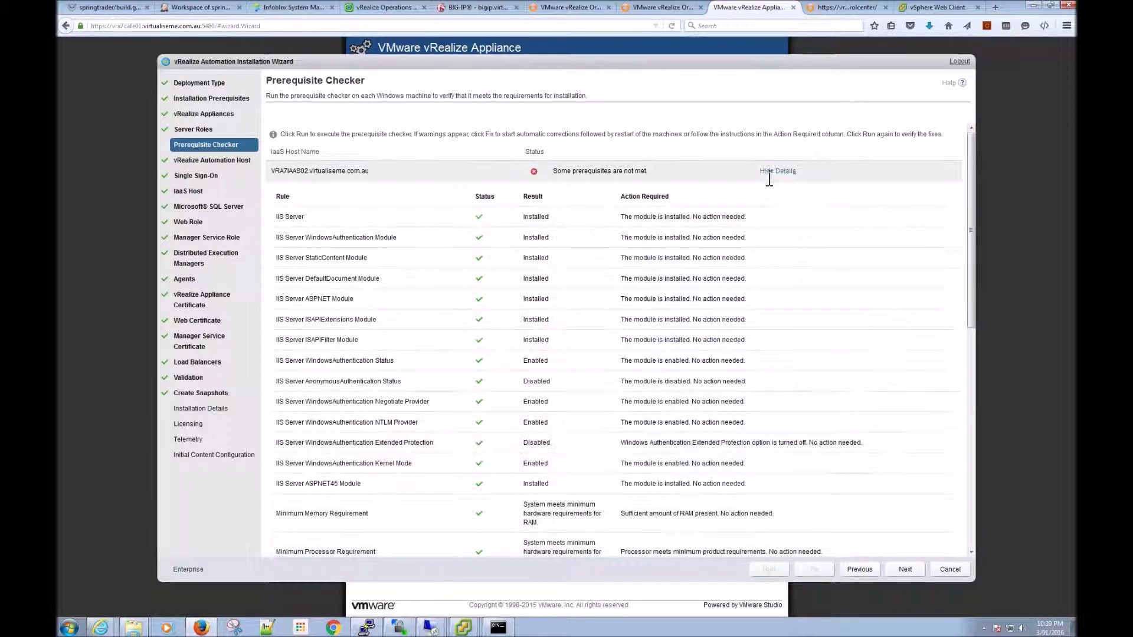
pyautogui.click(778, 171)
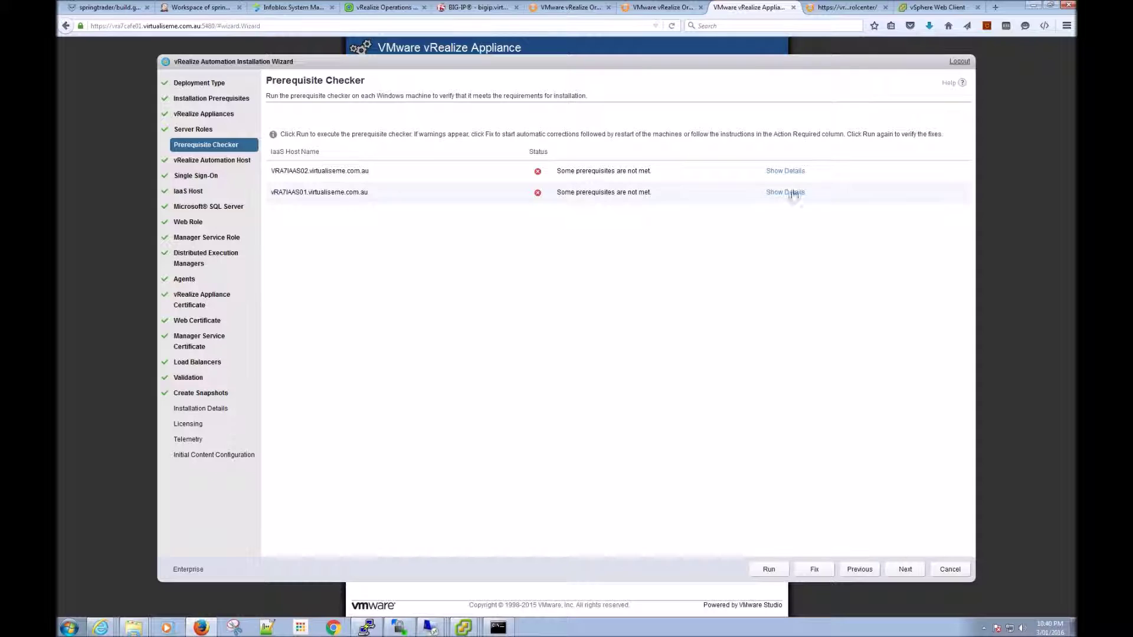
# Step: Review VRA7IAAS01's prerequisite details and run Fix to correct the unmet prerequisites
pyautogui.click(783, 193)
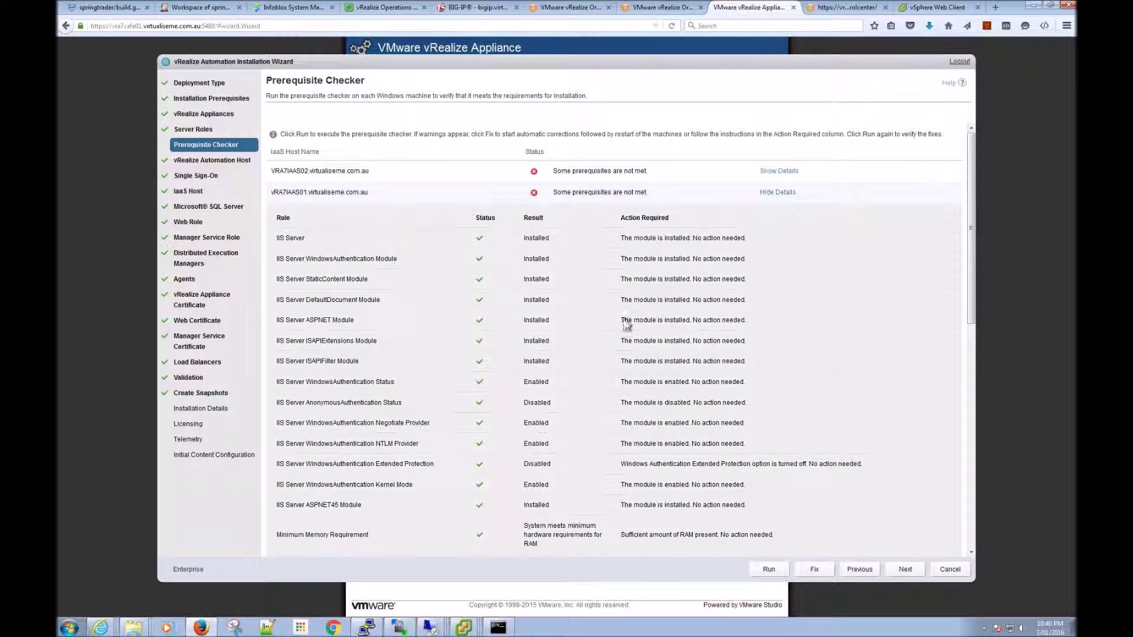
pyautogui.scroll(-10, 594, 385)
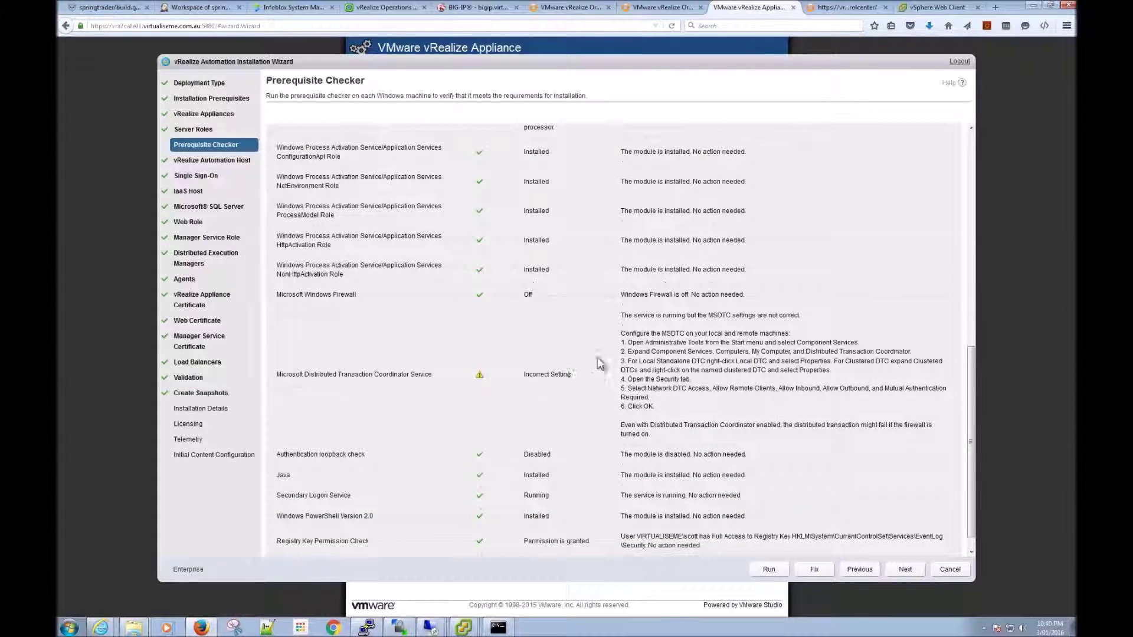
pyautogui.click(814, 569)
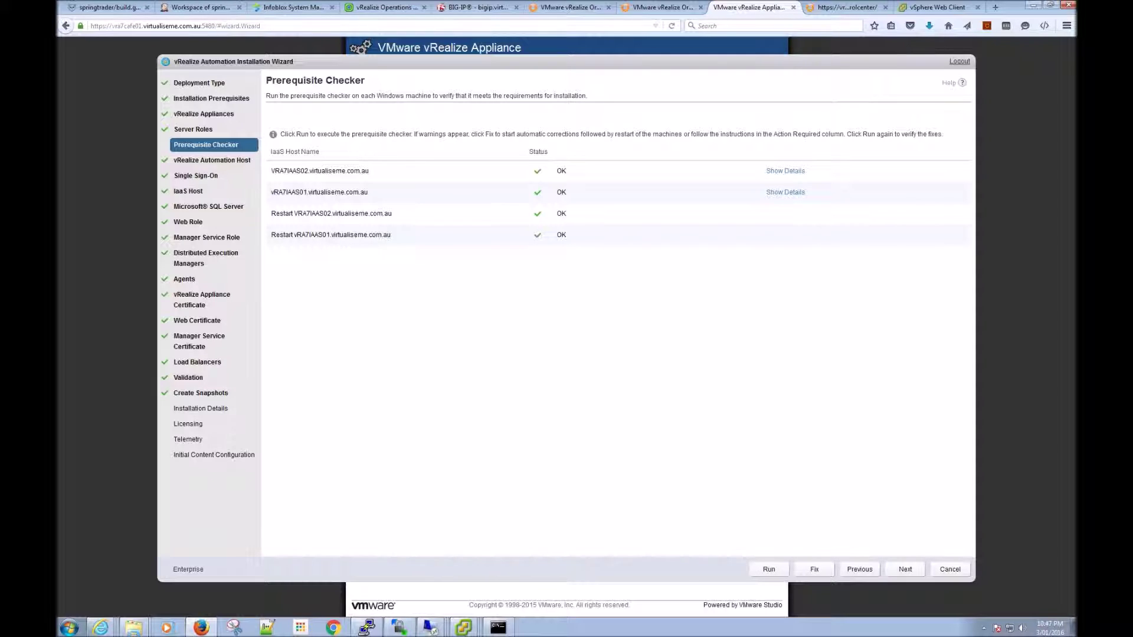
# Step: Expand VRA7IAAS02's prerequisite details and confirm the MSDTC service now reads Fixed
pyautogui.click(787, 171)
pyautogui.scroll(-7, 619, 396)
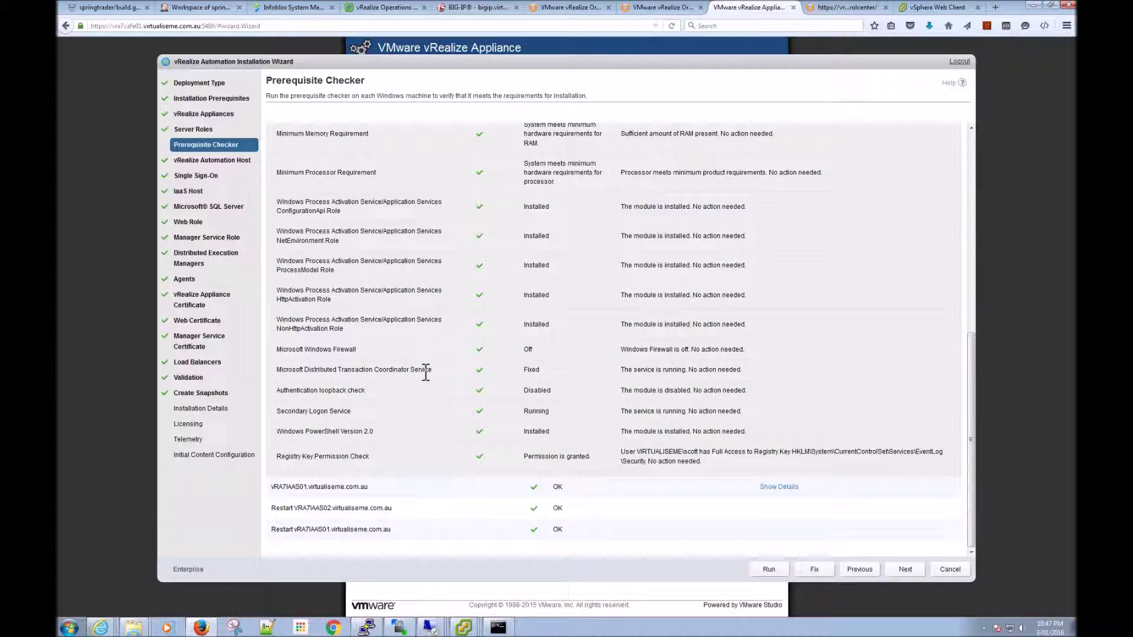
pyautogui.doubleClick(530, 370)
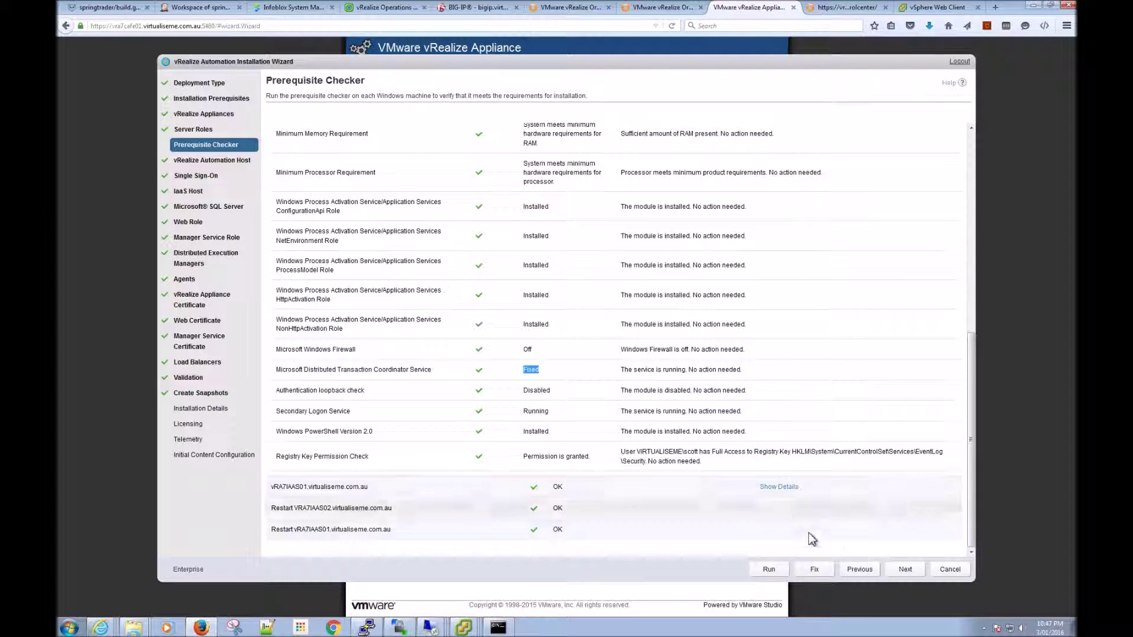
# Step: Accept the Prerequisite Checker, vRealize Automation Host and Single Sign-On pages unchanged
pyautogui.click(905, 570)
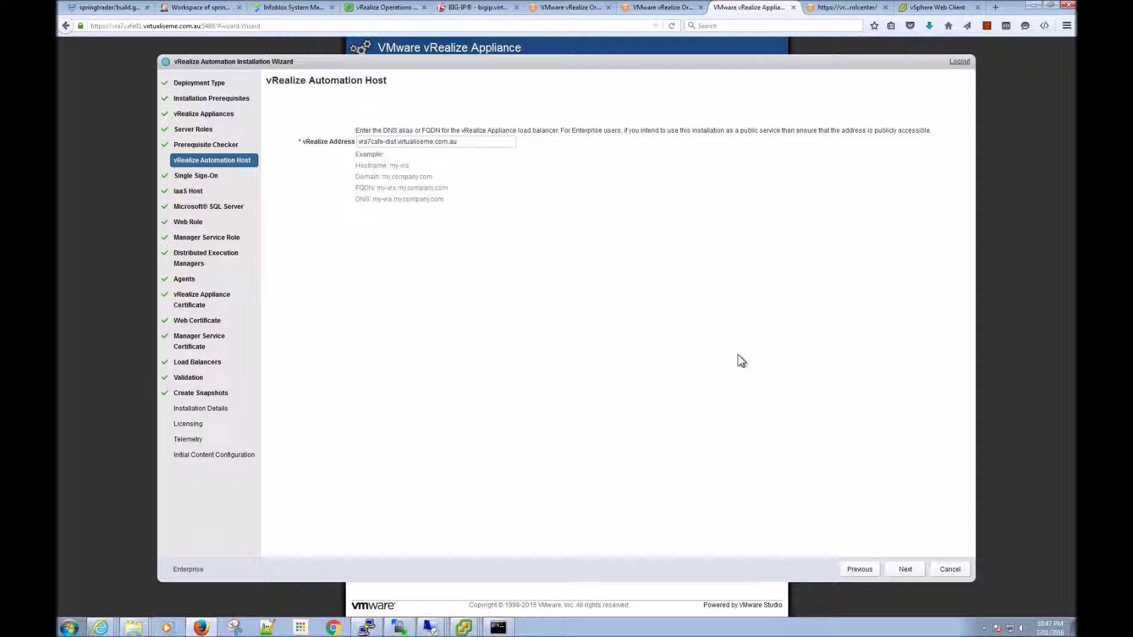
pyautogui.click(902, 571)
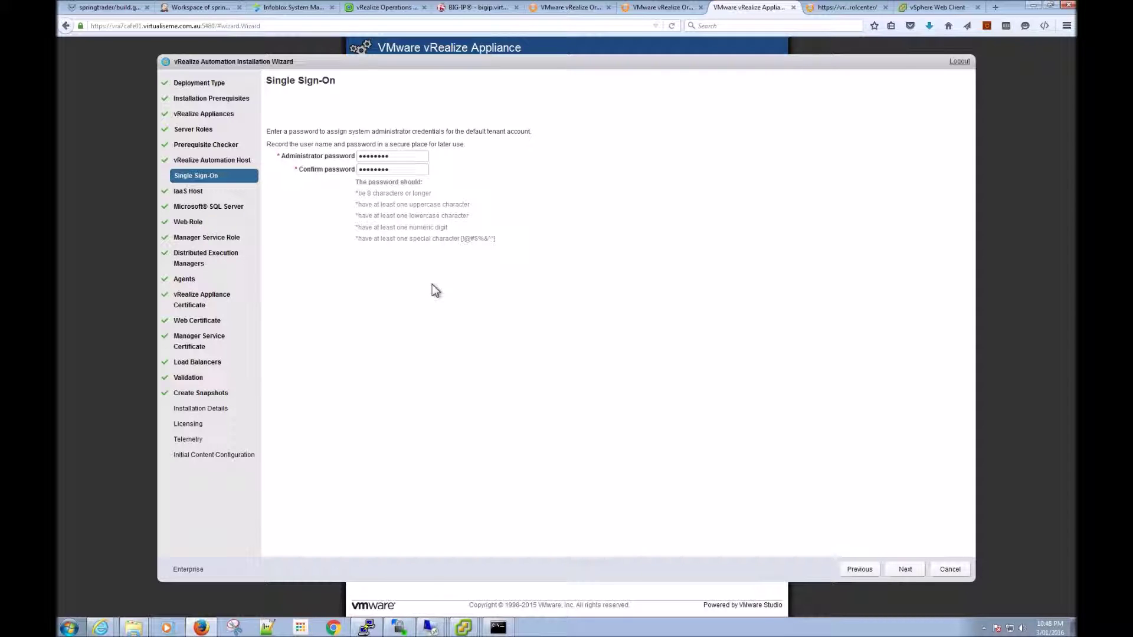
pyautogui.click(906, 570)
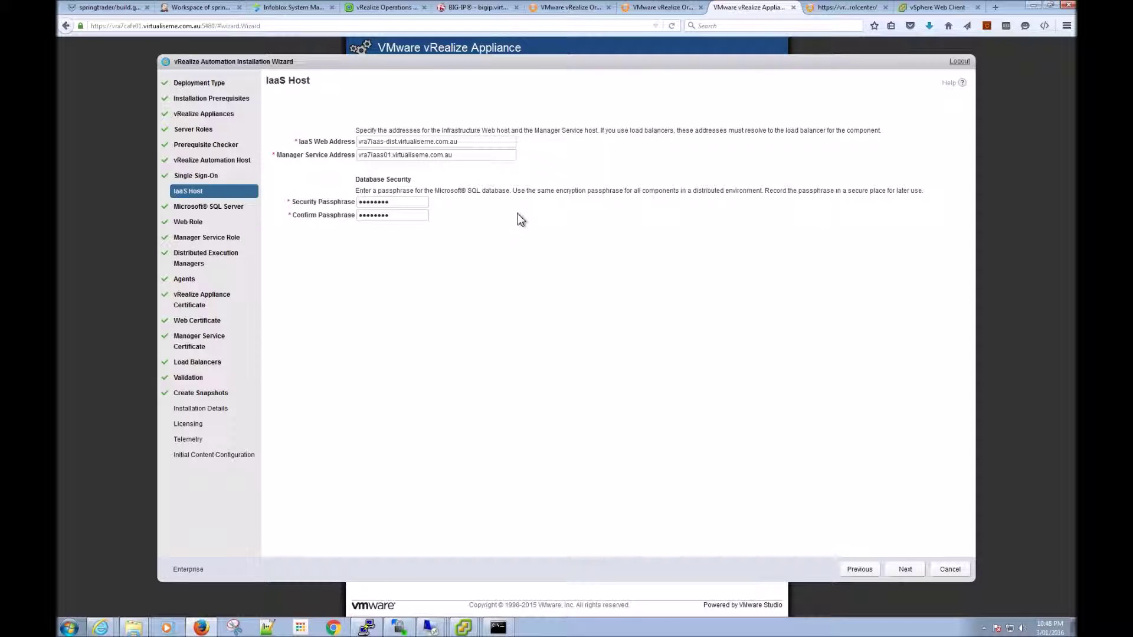
# Step: Check the IaaS Web Address and accept Manager Service address vra7iaas01.virtualiseme.com.au
pyautogui.moveTo(469, 143); pyautogui.dragTo(357, 155)
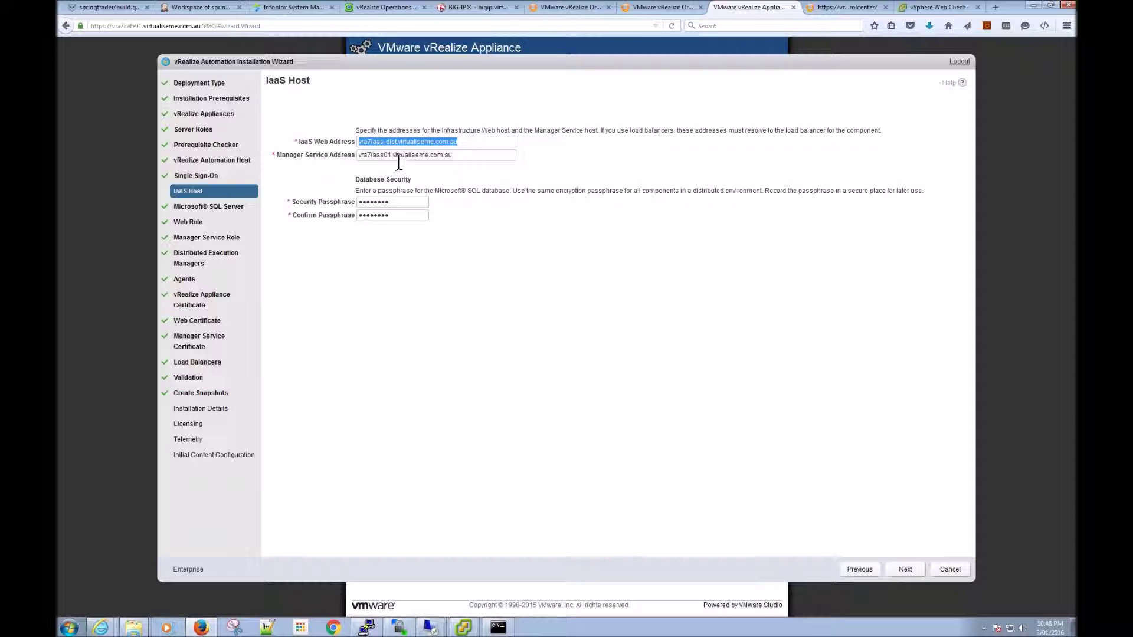
pyautogui.click(398, 162)
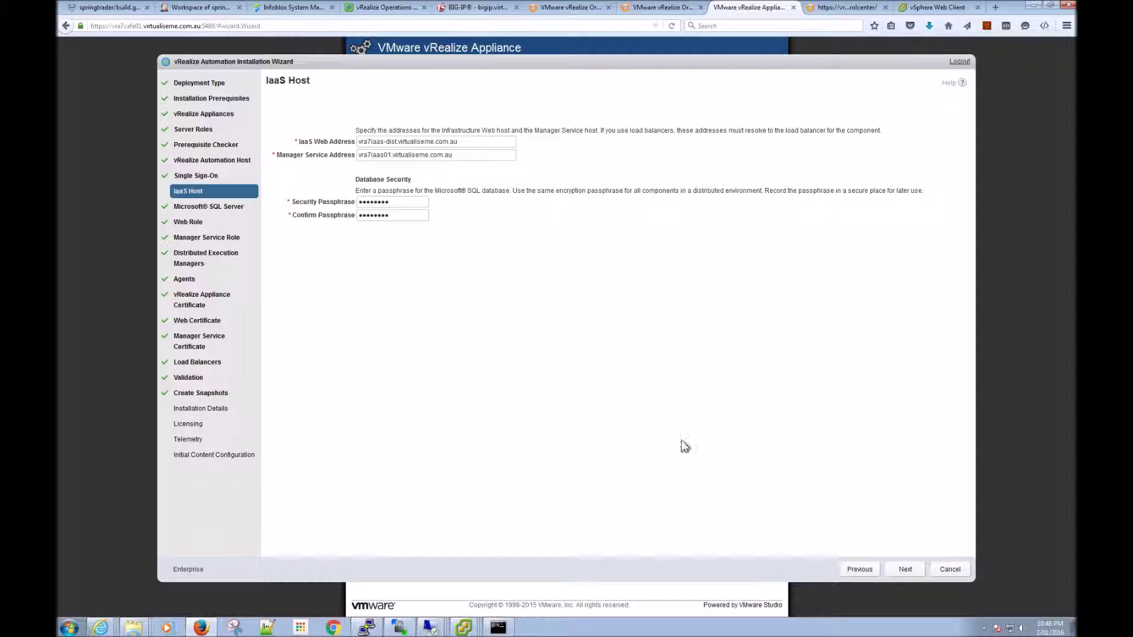
pyautogui.click(906, 571)
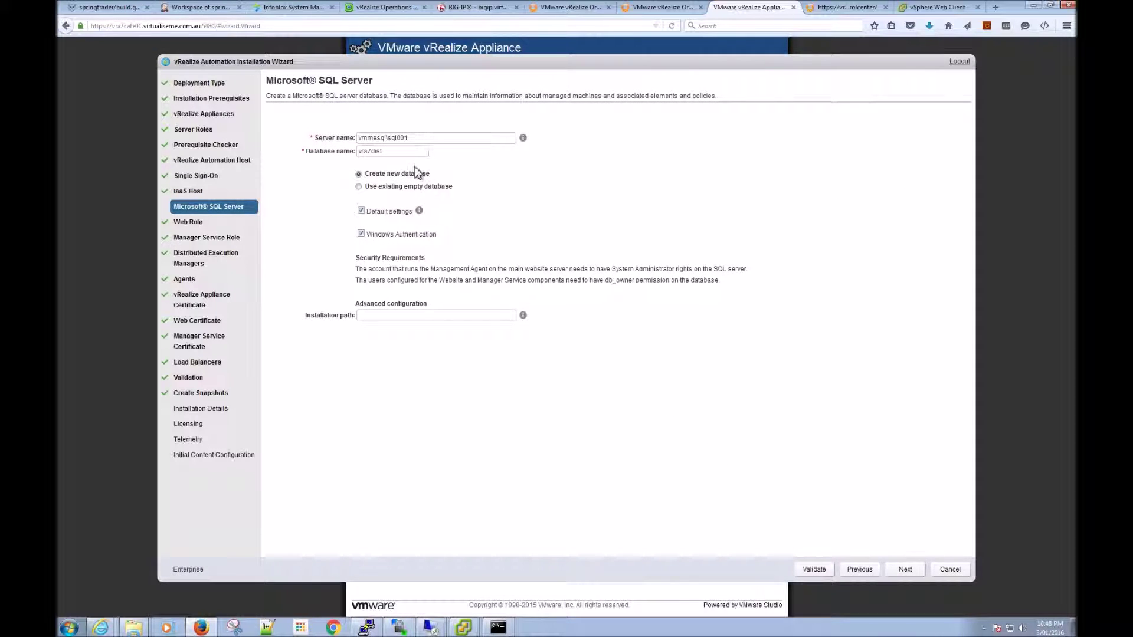
# Step: Confirm database name vra7dist and submit the Microsoft SQL Server settings
pyautogui.click(398, 153)
pyautogui.click(905, 570)
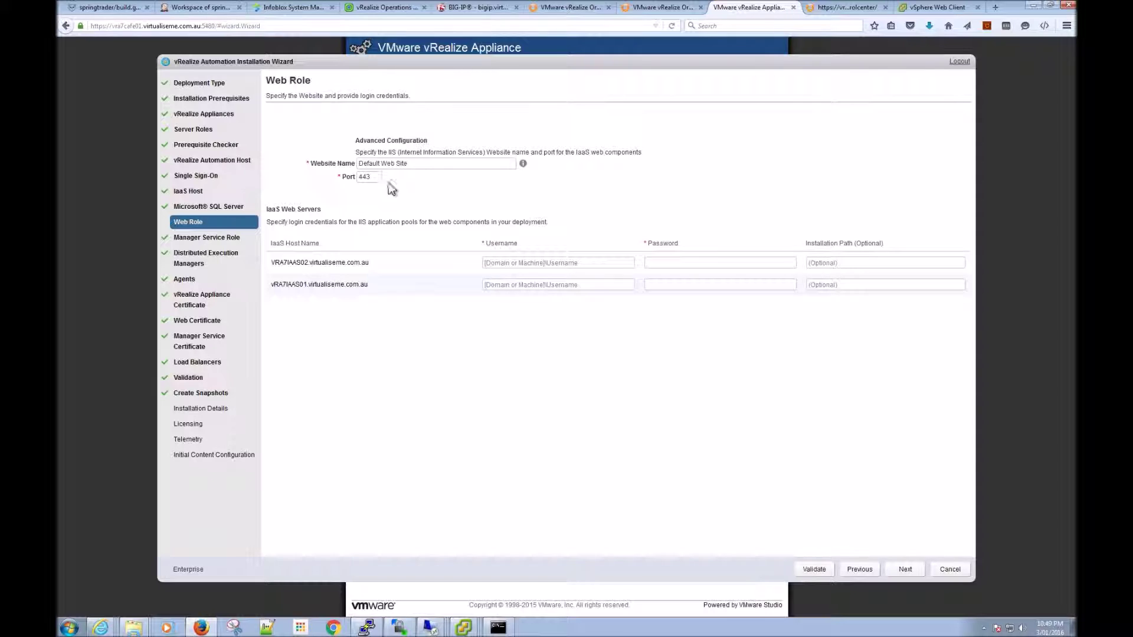
# Step: Enter service account virtualiseme\service_vcac and its password for the first IaaS web server
pyautogui.click(514, 263)
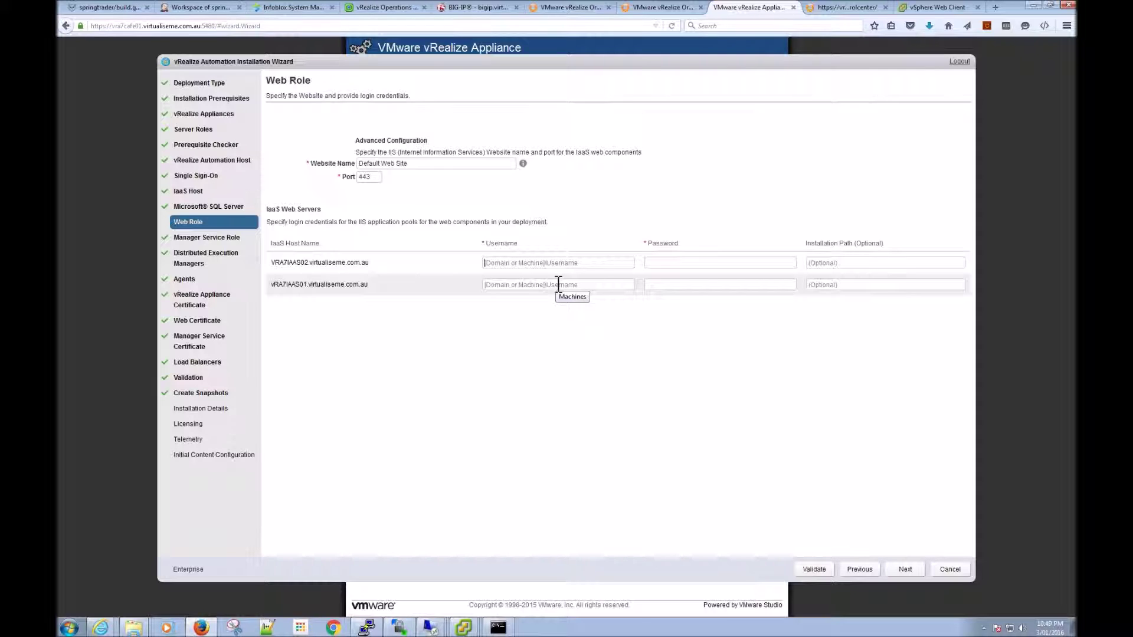
pyautogui.write('virtualiseme\\service_vcac')
pyautogui.moveTo(559, 262); pyautogui.dragTo(482, 263)
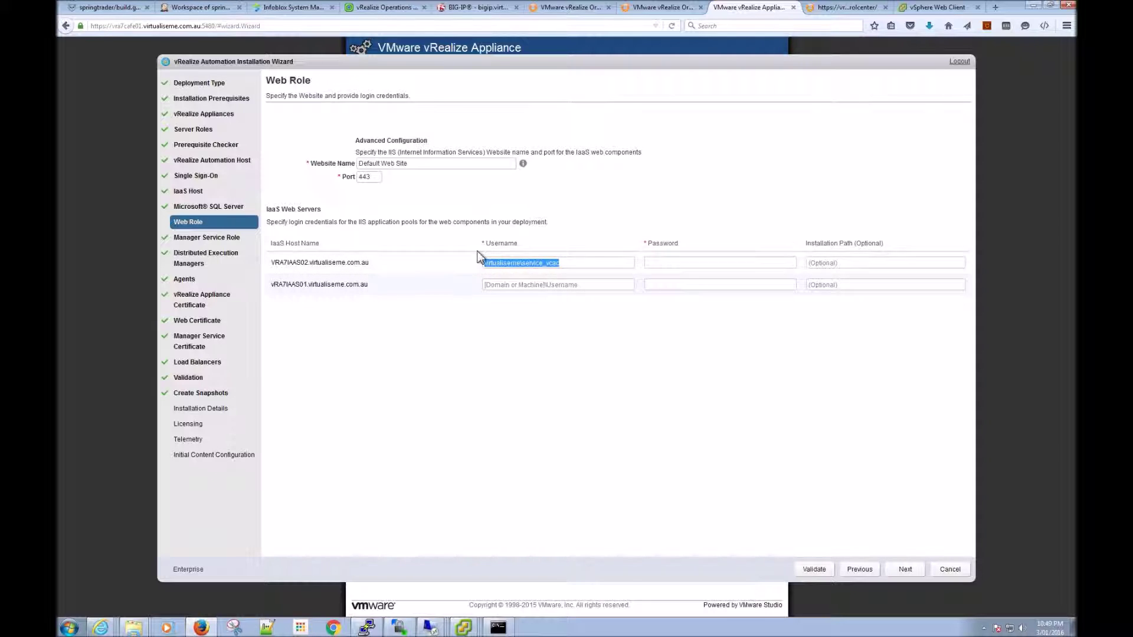
pyautogui.write('https://10.0.0.247/vcac/services/api/health/')
pyautogui.click(669, 265)
pyautogui.write('VMware1!')
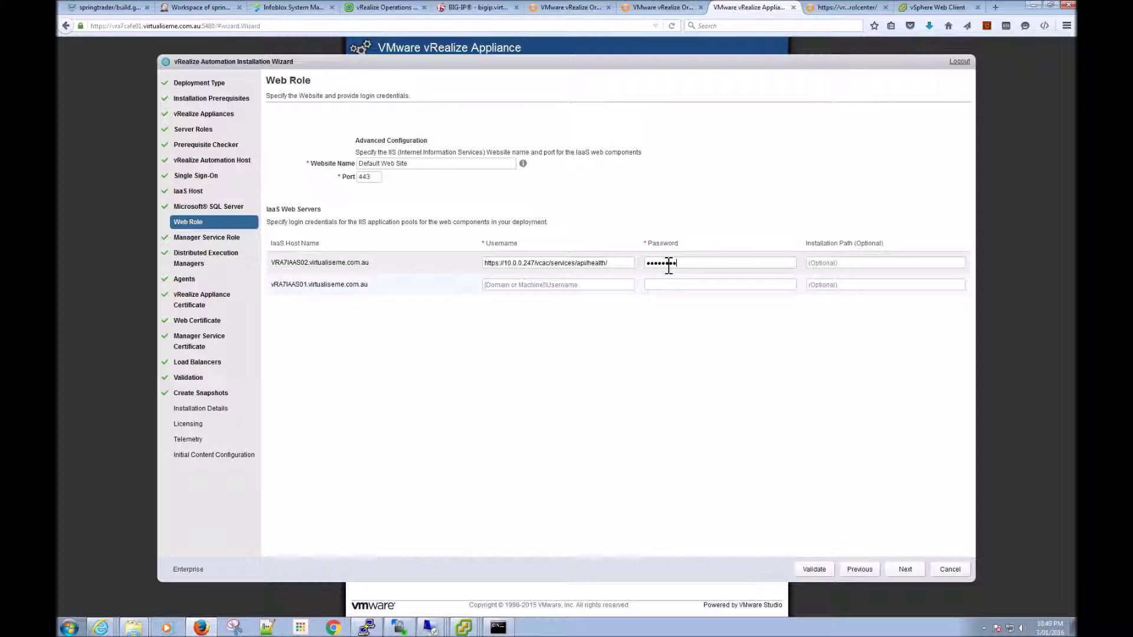
# Step: Clear the wrongly pasted URL from both username fields and correct the first host's service account
pyautogui.click(557, 285)
pyautogui.write('https://10.0.0.247/vcac/services/api/health/')
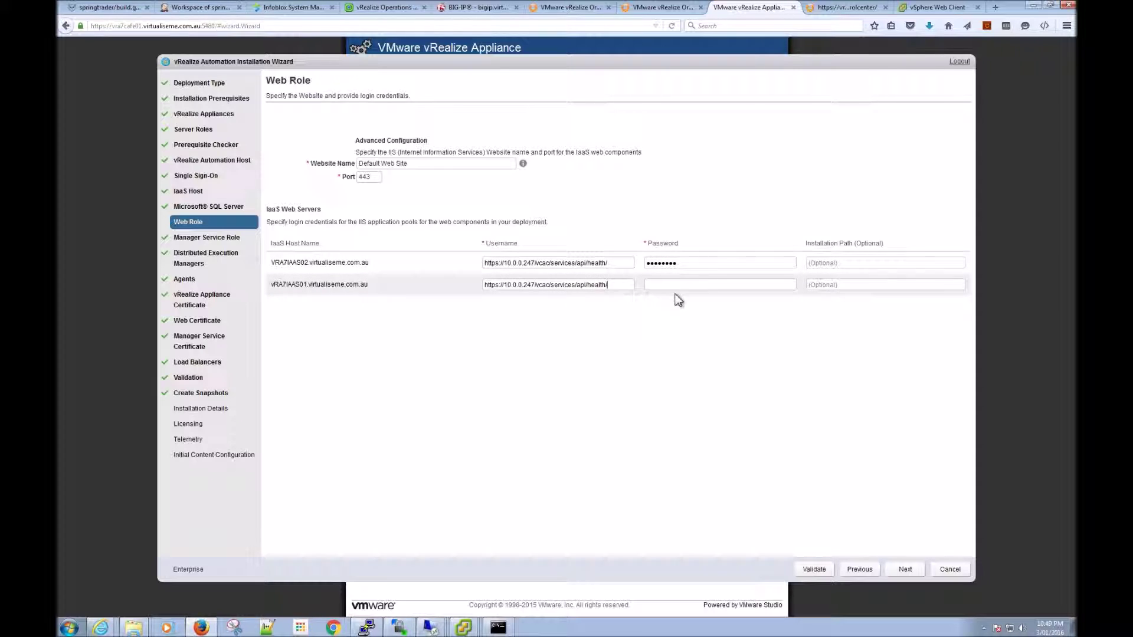
pyautogui.moveTo(621, 285); pyautogui.dragTo(468, 284)
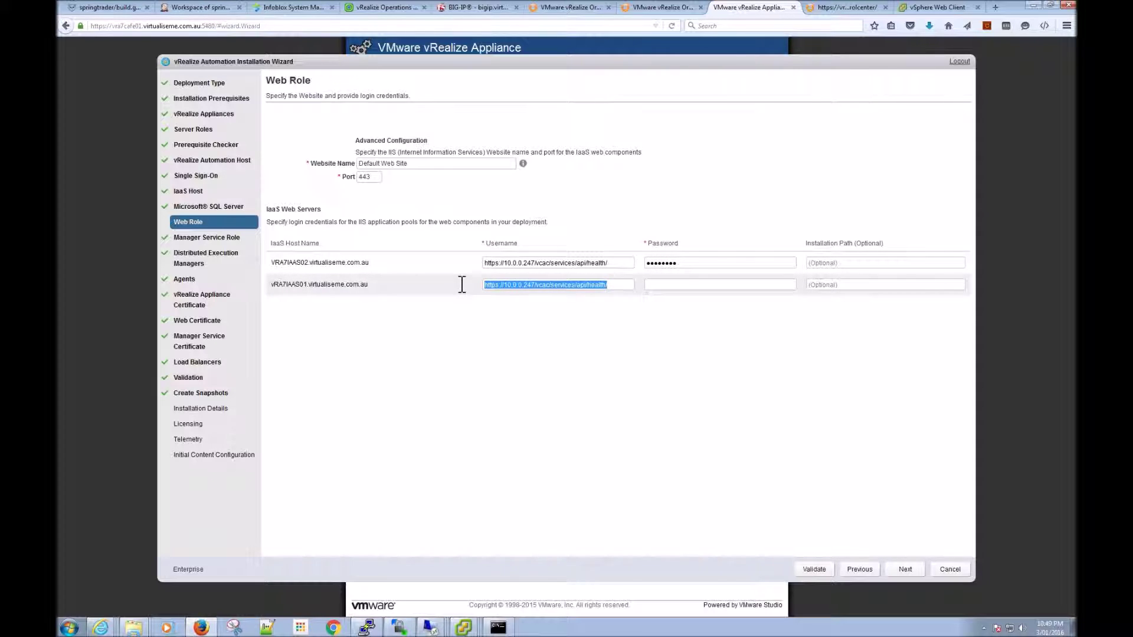
pyautogui.hotkey('ctrl', 'x')
pyautogui.moveTo(618, 265); pyautogui.dragTo(470, 266)
pyautogui.hotkey('ctrl', 'x')
pyautogui.write('virtualisme\\service_')
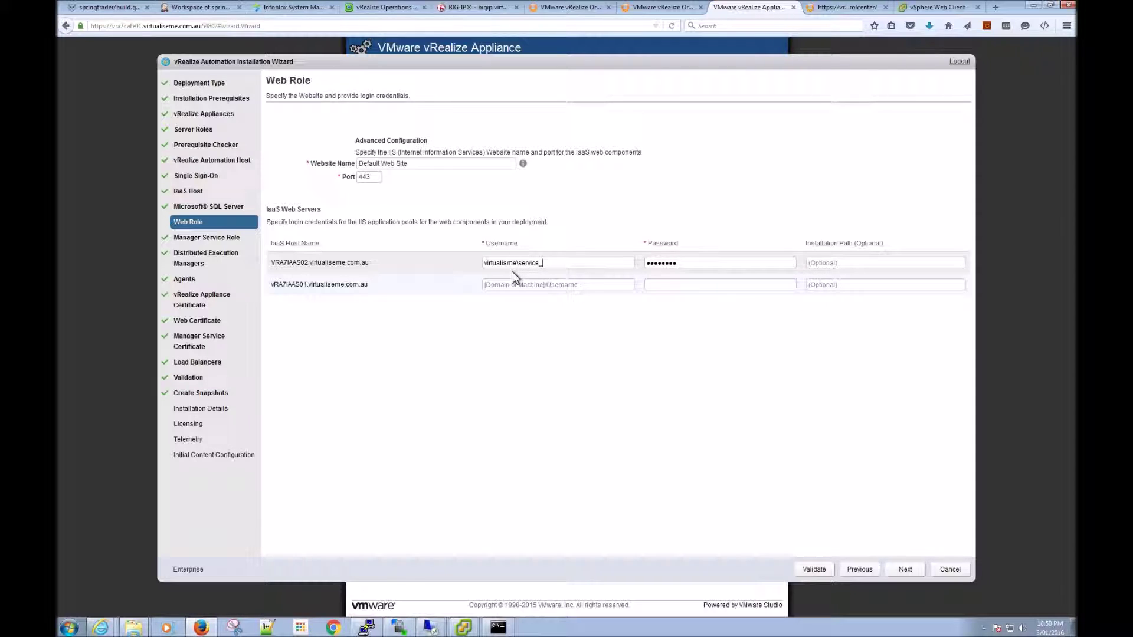
pyautogui.write('vcac')
pyautogui.moveTo(560, 263); pyautogui.dragTo(449, 253)
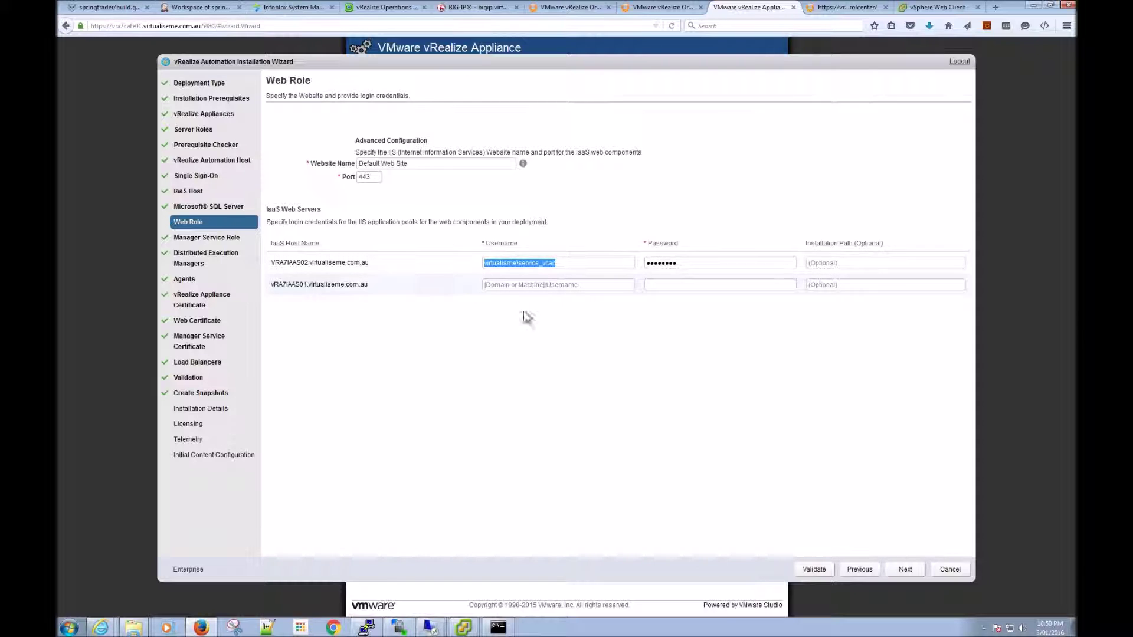
# Step: Give the second IaaS web server the same service account and password, then submit Web Role
pyautogui.click(519, 287)
pyautogui.hotkey('ctrl', 'v')
pyautogui.click(763, 284)
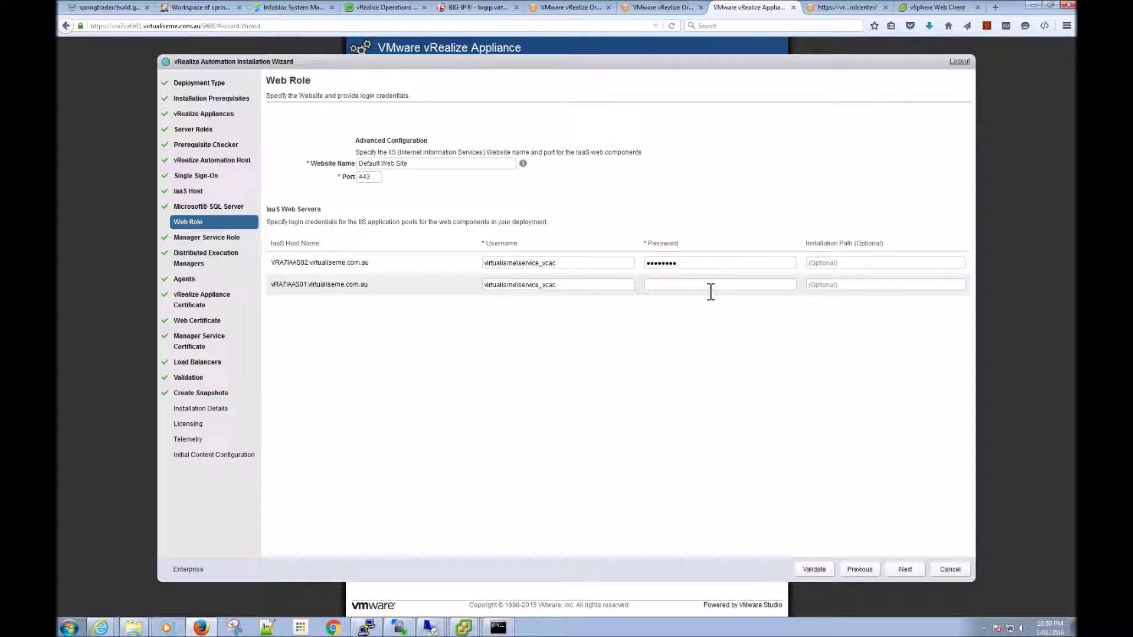
pyautogui.write('•••••••')
pyautogui.click(904, 570)
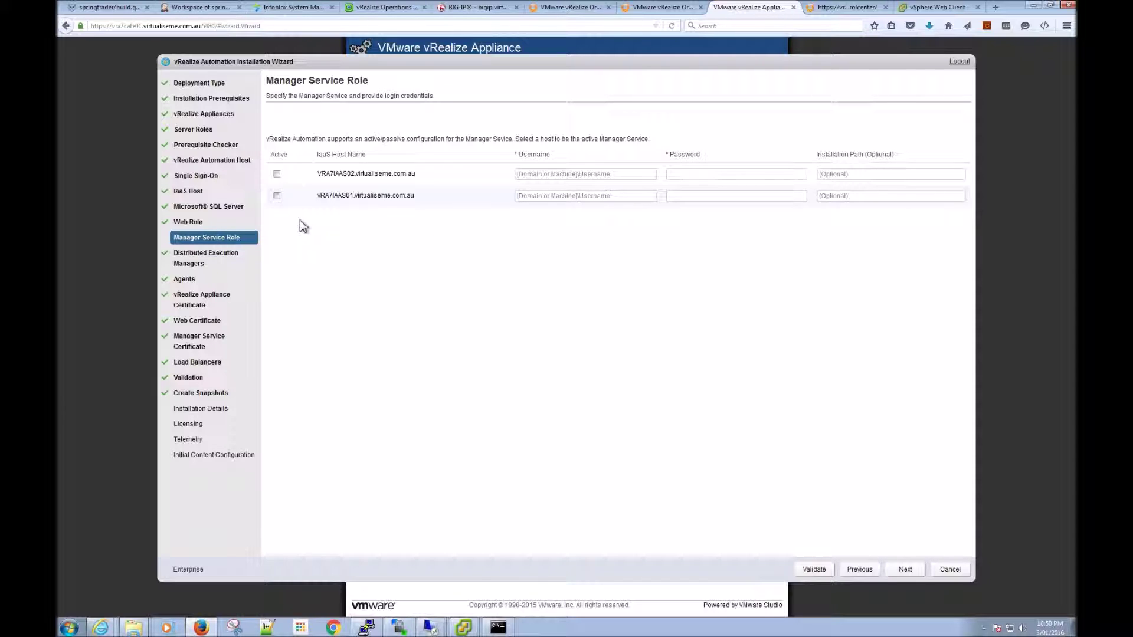
# Step: Mark VRA7IAAS01 as the active Manager Service host and fill both hosts' service-account usernames
pyautogui.click(277, 195)
pyautogui.click(533, 176)
pyautogui.hotkey('ctrl', 'v')
pyautogui.click(560, 198)
pyautogui.hotkey('ctrl', 'v')
# Step: Enter both hosts' passwords, removing stray text from Installation Path, and submit Manager Service Role
pyautogui.click(678, 175)
pyautogui.write('••••••••')
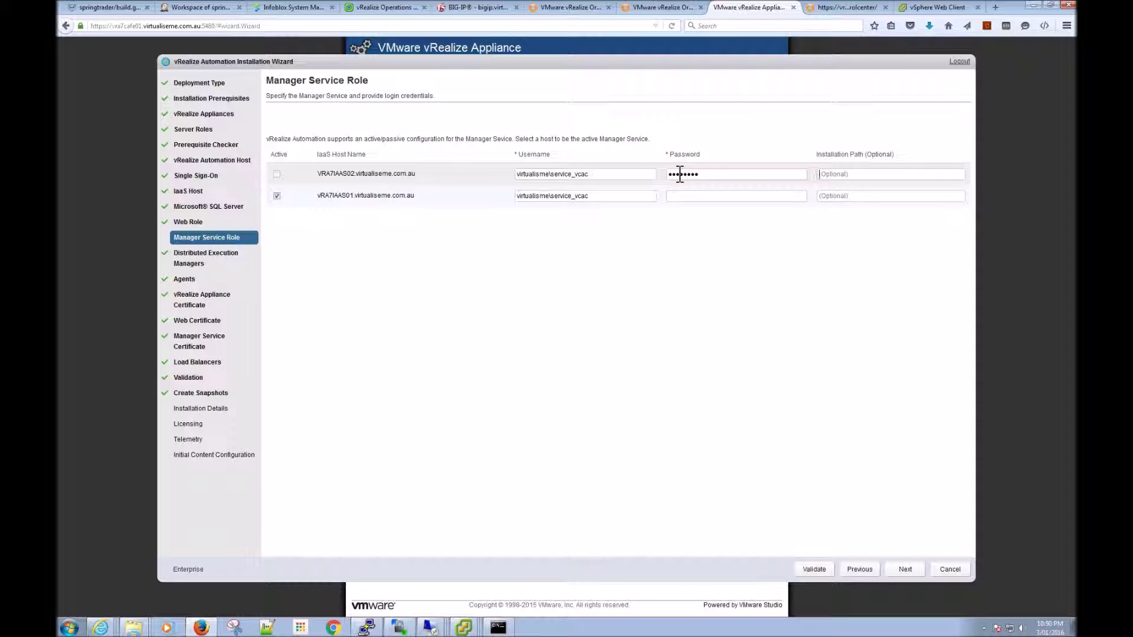
pyautogui.write('P@ssw0rd')
pyautogui.moveTo(863, 175); pyautogui.dragTo(798, 183)
pyautogui.hotkey('ctrl', 'x')
pyautogui.click(739, 201)
pyautogui.write('P@ssw0r')
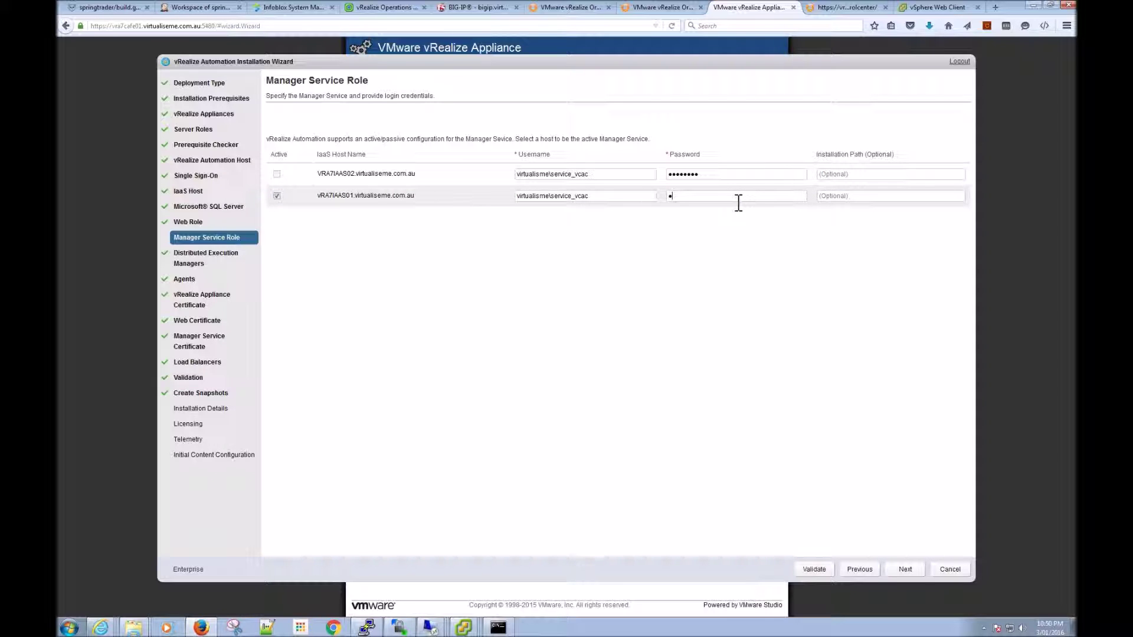
pyautogui.write('d')
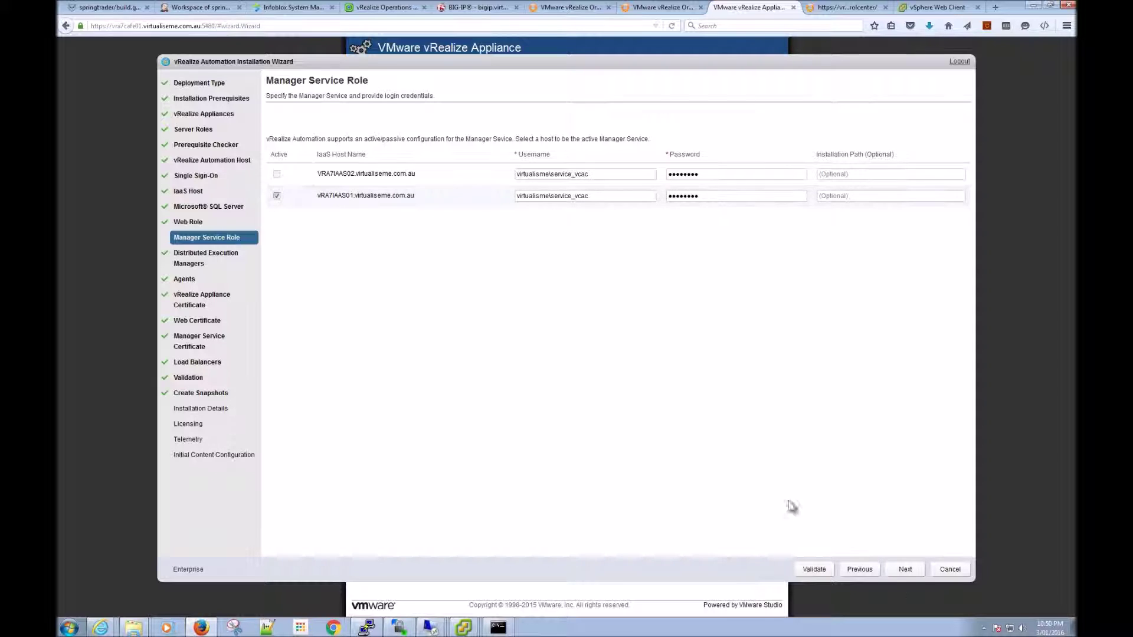
pyautogui.click(908, 572)
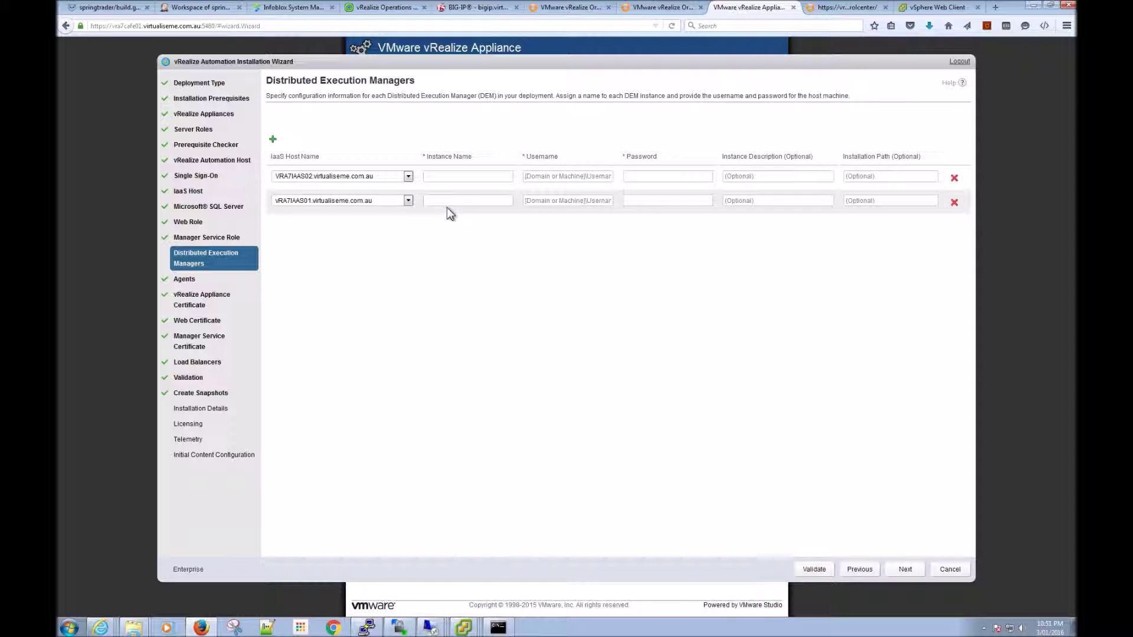
# Step: Assign vRA7IAAS01 and VRA7IAAS02 to the two DEM rows and name them DEM-01 and DEM-02
pyautogui.click(408, 177)
pyautogui.click(381, 190)
pyautogui.click(407, 201)
pyautogui.click(378, 229)
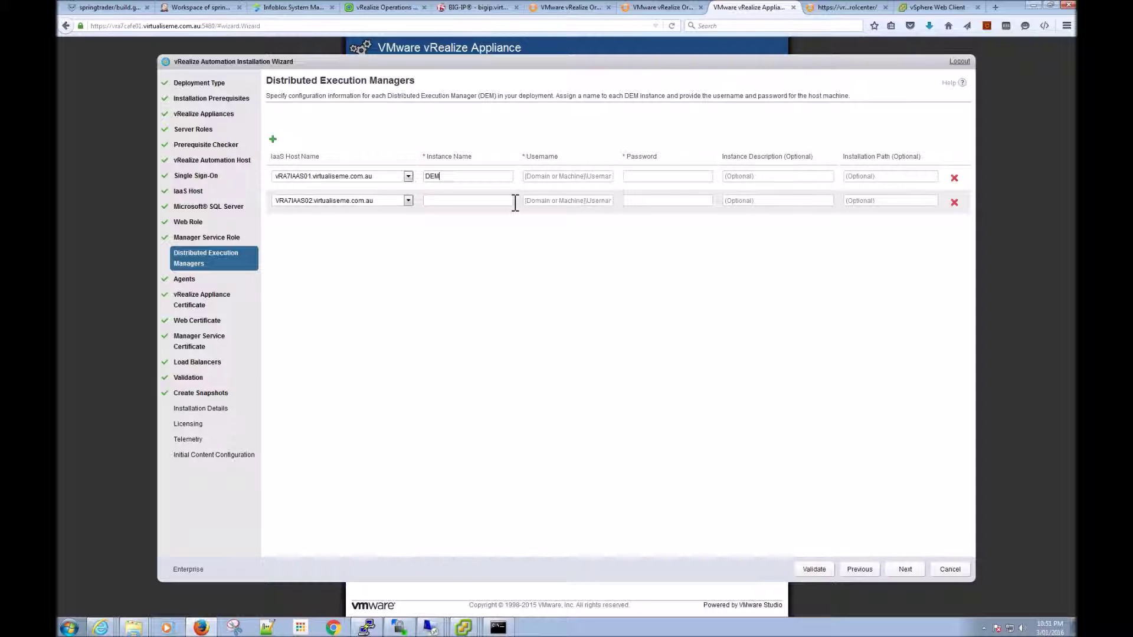
pyautogui.click(471, 203)
pyautogui.write('DEM')
# Step: Fill service-account usernames and passwords for DEM-01 and DEM-02, then submit the DEM settings
pyautogui.click(559, 179)
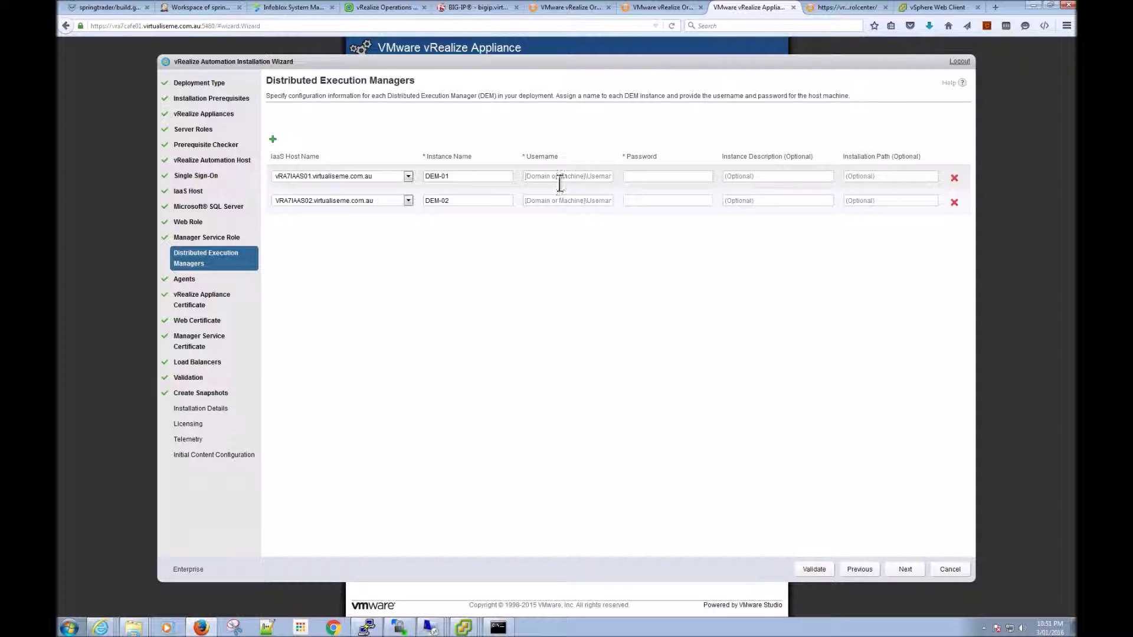
pyautogui.hotkey('ctrl', 'v')
pyautogui.click(603, 204)
pyautogui.hotkey('ctrl', 'v')
pyautogui.click(641, 180)
pyautogui.write('••••••••')
pyautogui.click(645, 202)
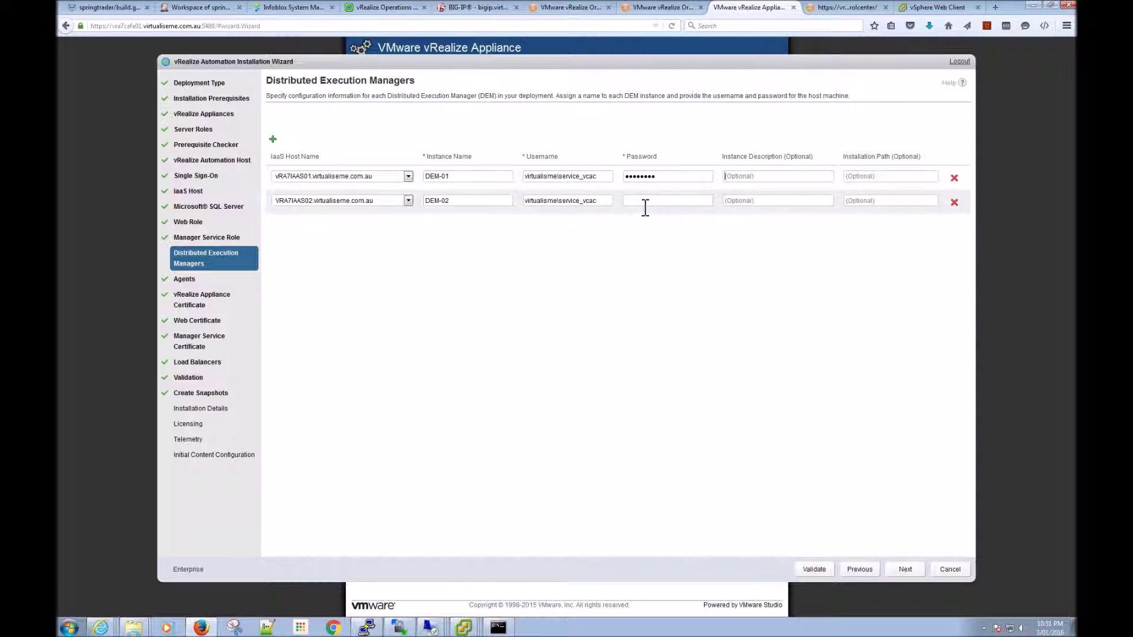
pyautogui.write('••••••••')
pyautogui.click(905, 569)
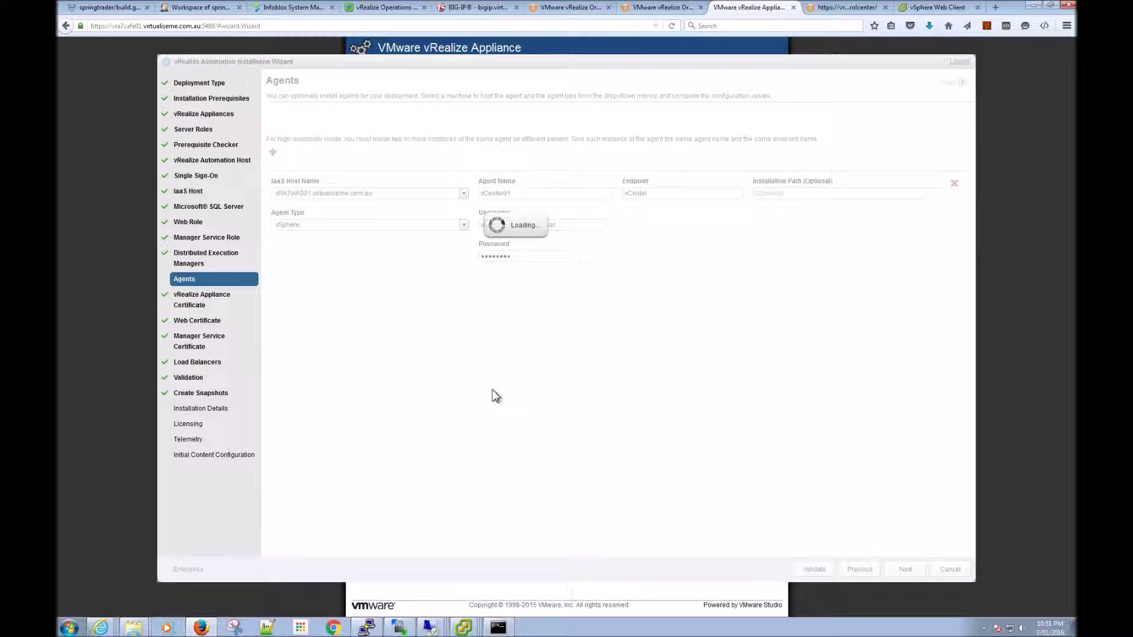
# Step: Name the vSphere agent vCenter with endpoint vCenter and enter the service-account username and password
pyautogui.click(544, 196)
pyautogui.write('vCente')
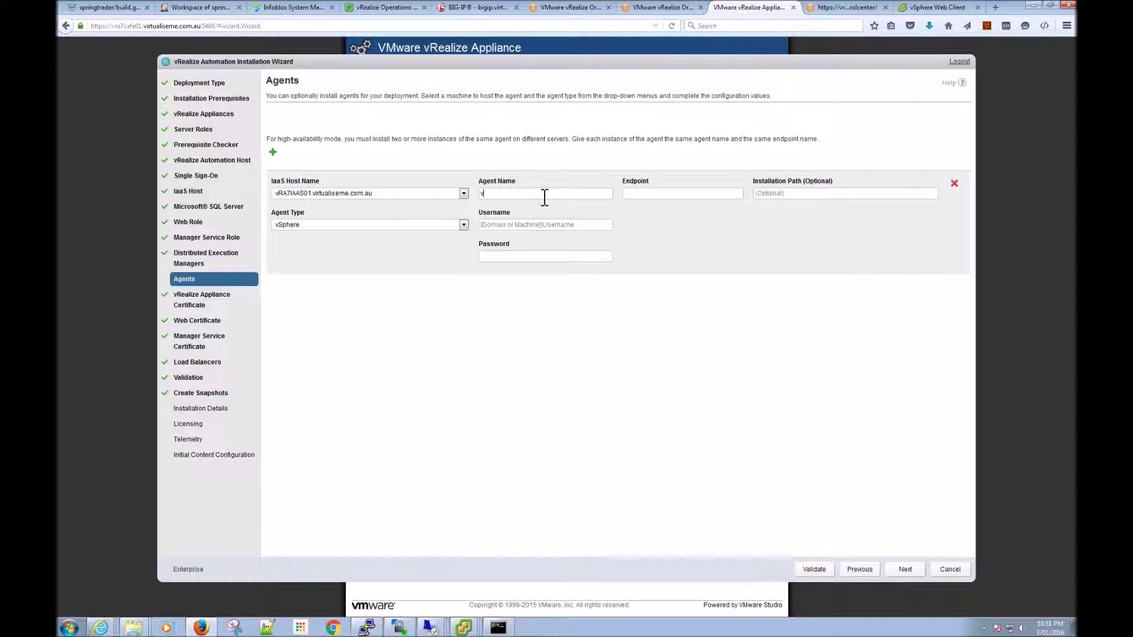
pyautogui.click(662, 200)
pyautogui.write('vCenter')
pyautogui.click(523, 225)
pyautogui.hotkey('ctrl', 'v')
pyautogui.click(503, 259)
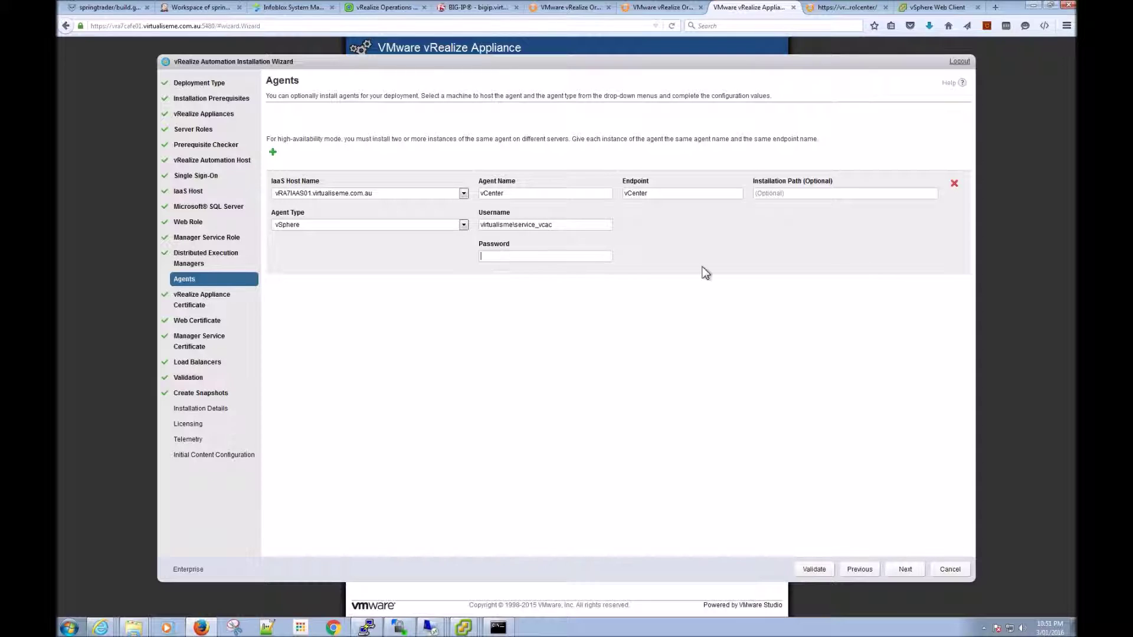
pyautogui.write('VMware1!')
# Step: Submit the agent settings and keep the existing vra7cafe-dist.virtualiseme.com.au appliance certificate
pyautogui.click(906, 570)
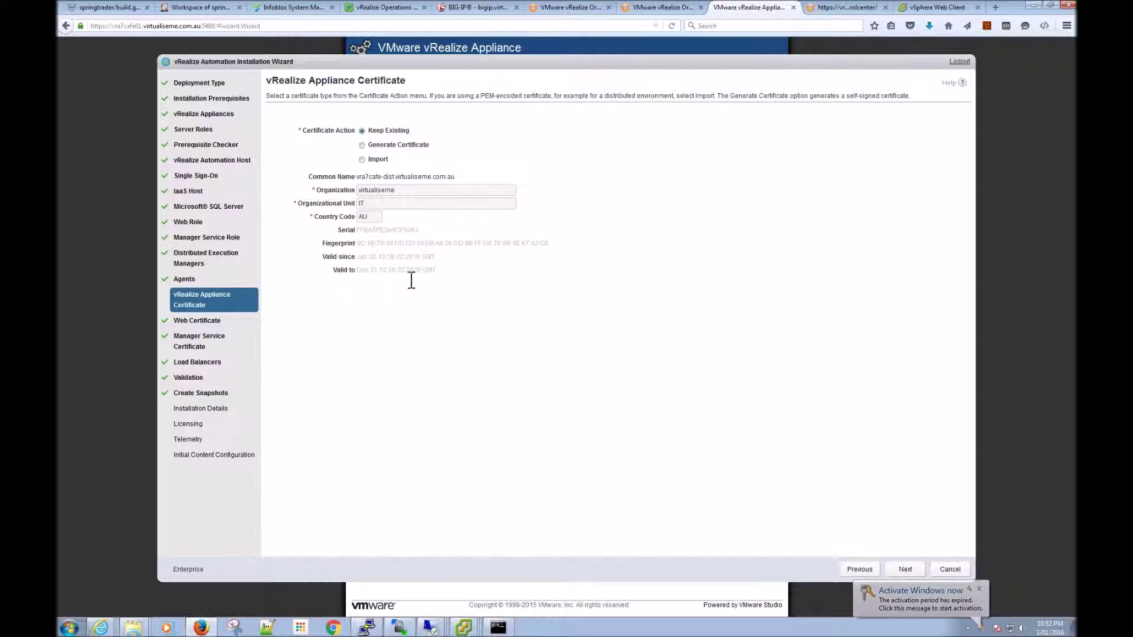
pyautogui.click(905, 569)
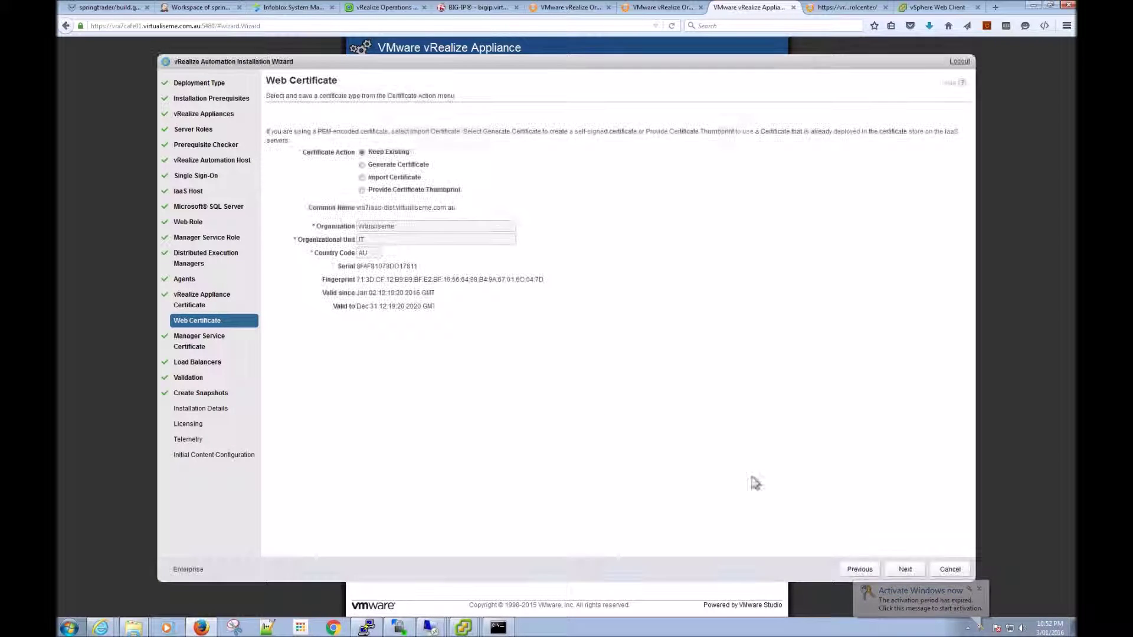
# Step: Keep the existing vra7iaas-dist.virtualiseme.com.au web certificate
pyautogui.click(906, 570)
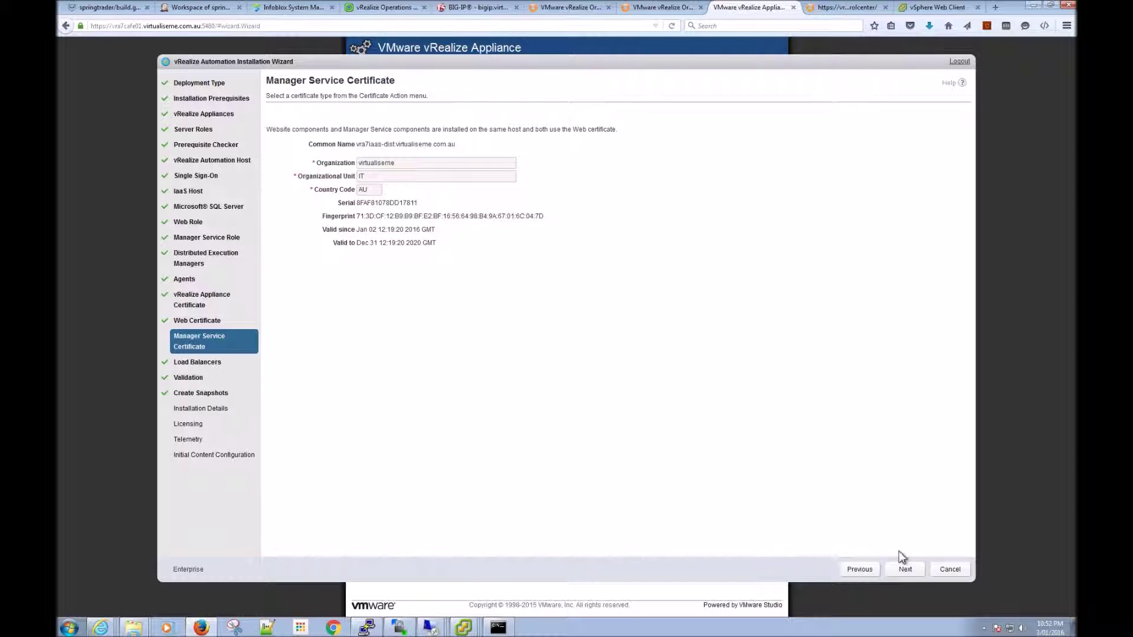
# Step: Accept the manager service certificate and advance the wizard toward Validation
pyautogui.click(905, 571)
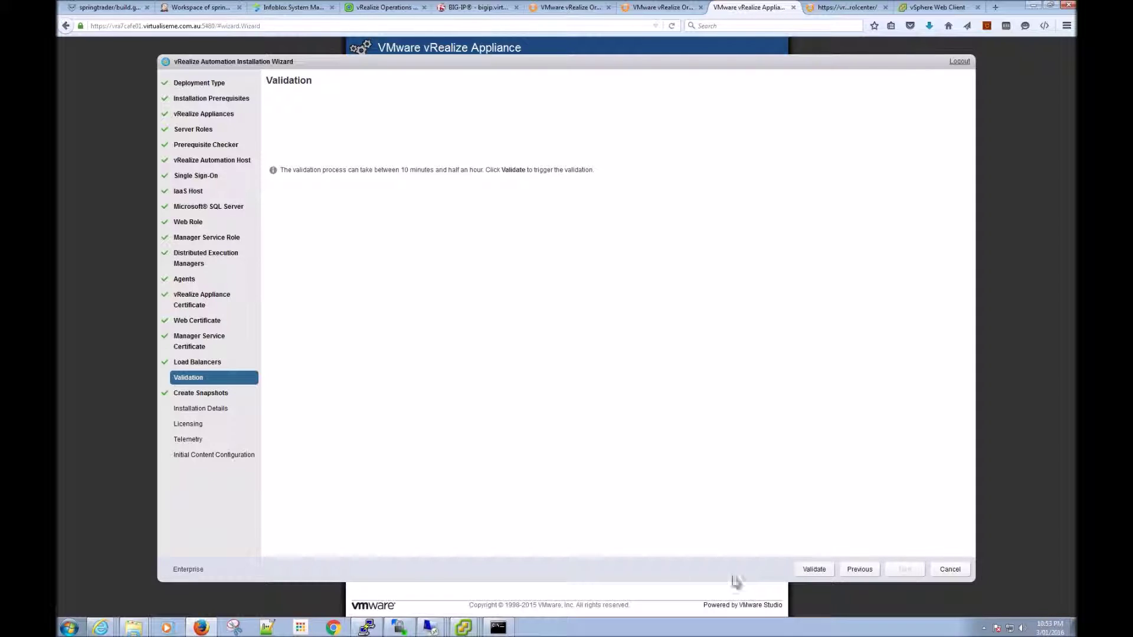
# Step: On the VRA7IAAS02 console, send Ctrl+Alt+Del, sign in with the Windows password, and dismiss the shutdown prompt
pyautogui.click(465, 630)
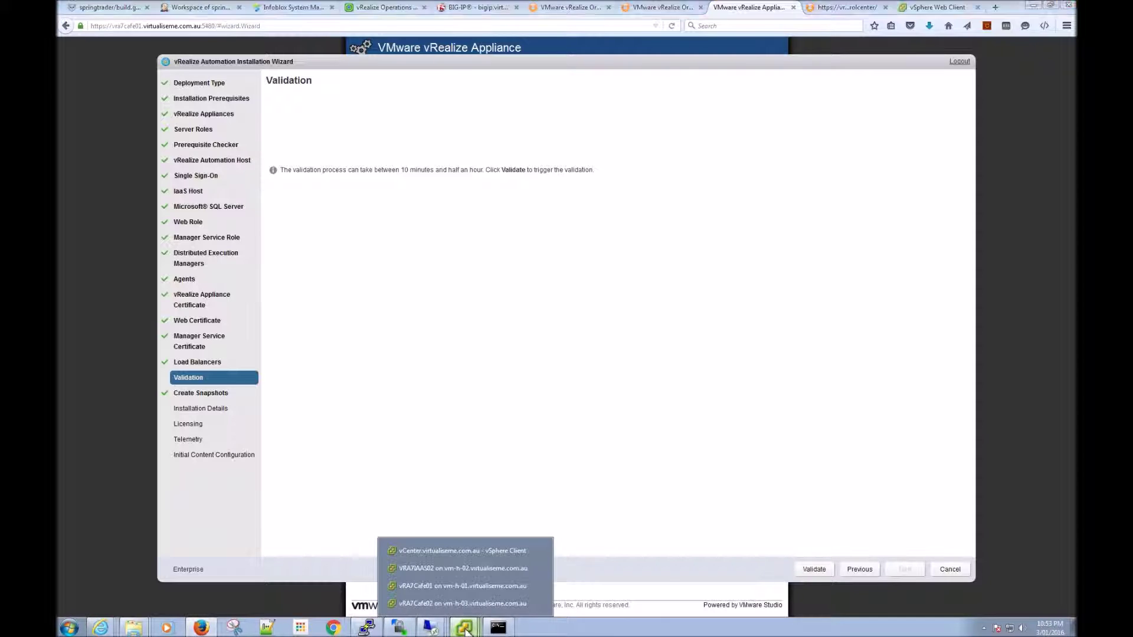
pyautogui.click(444, 568)
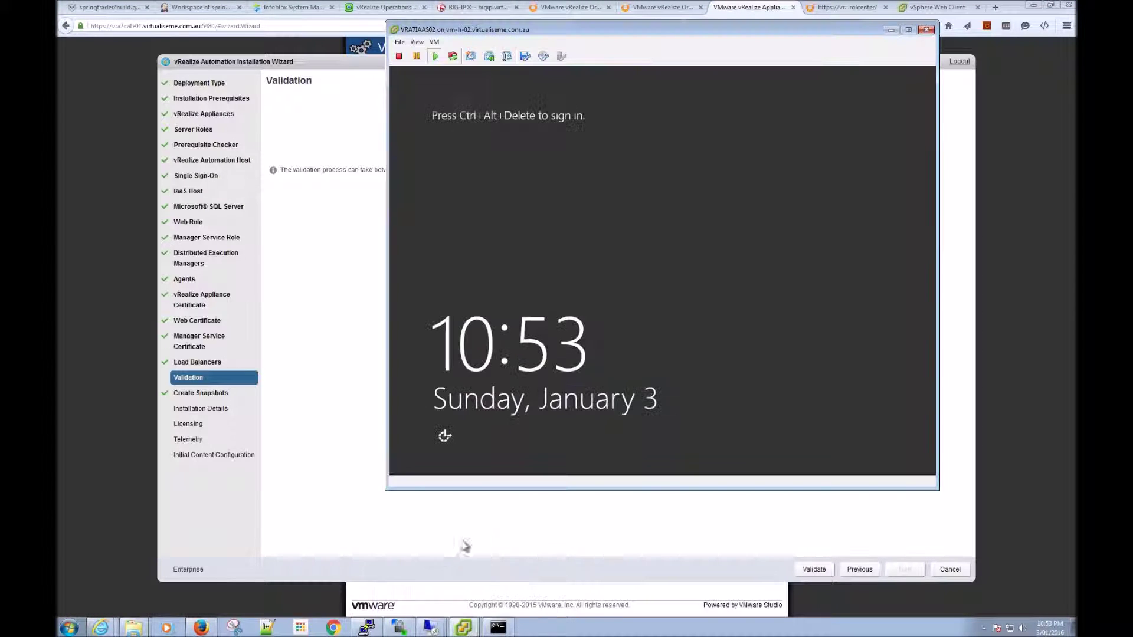
pyautogui.click(434, 41)
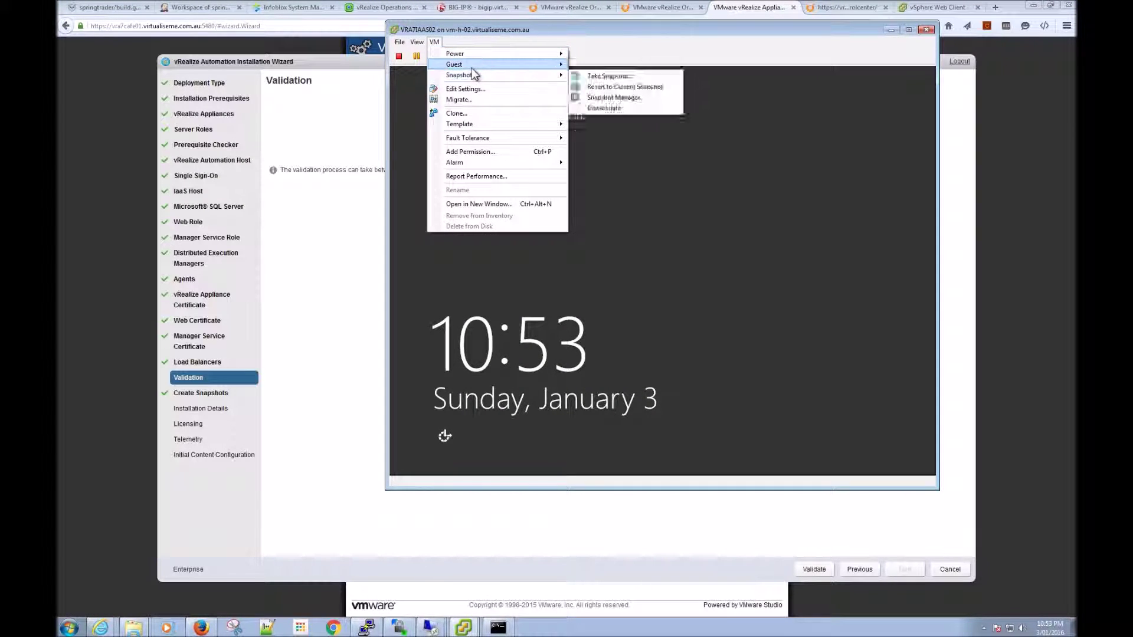
pyautogui.click(572, 222)
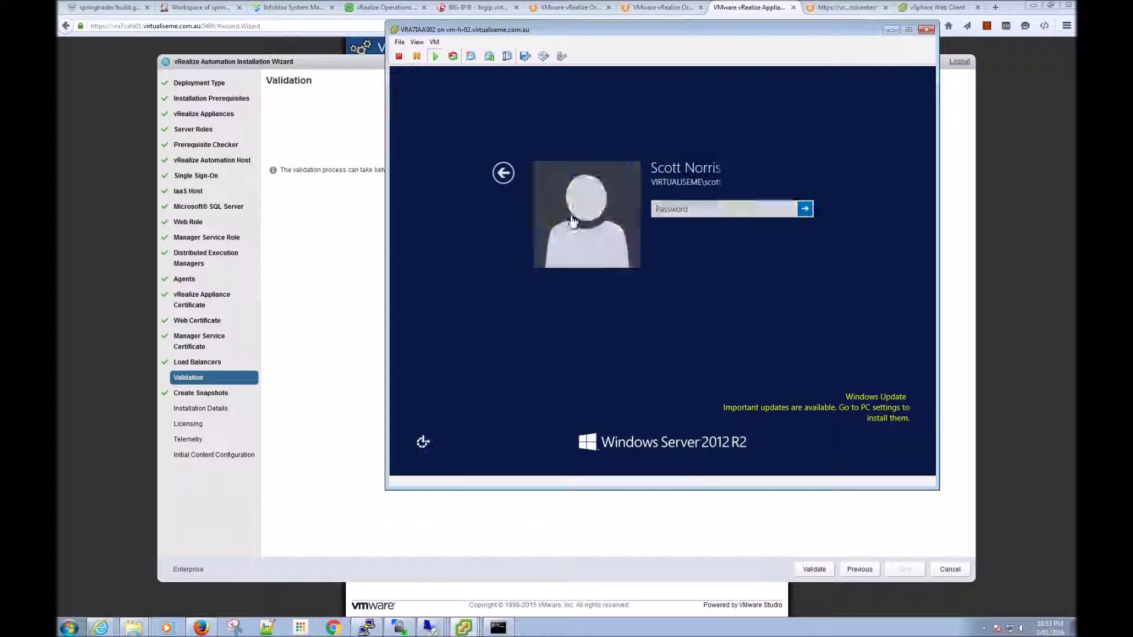
pyautogui.click(676, 217)
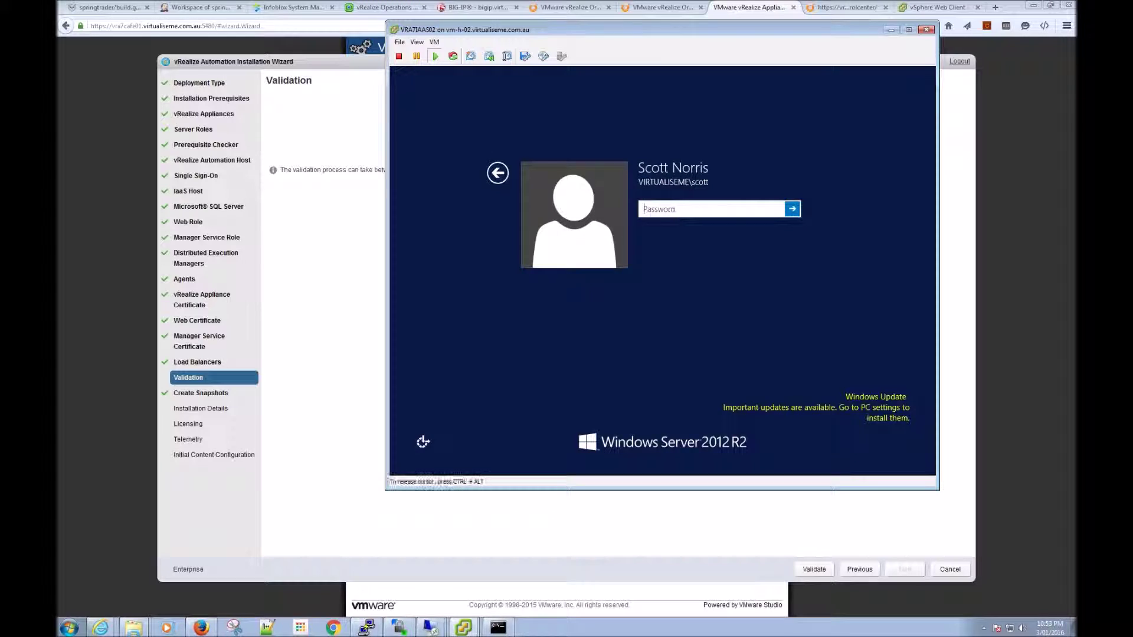
pyautogui.write('********')
pyautogui.press('Return')
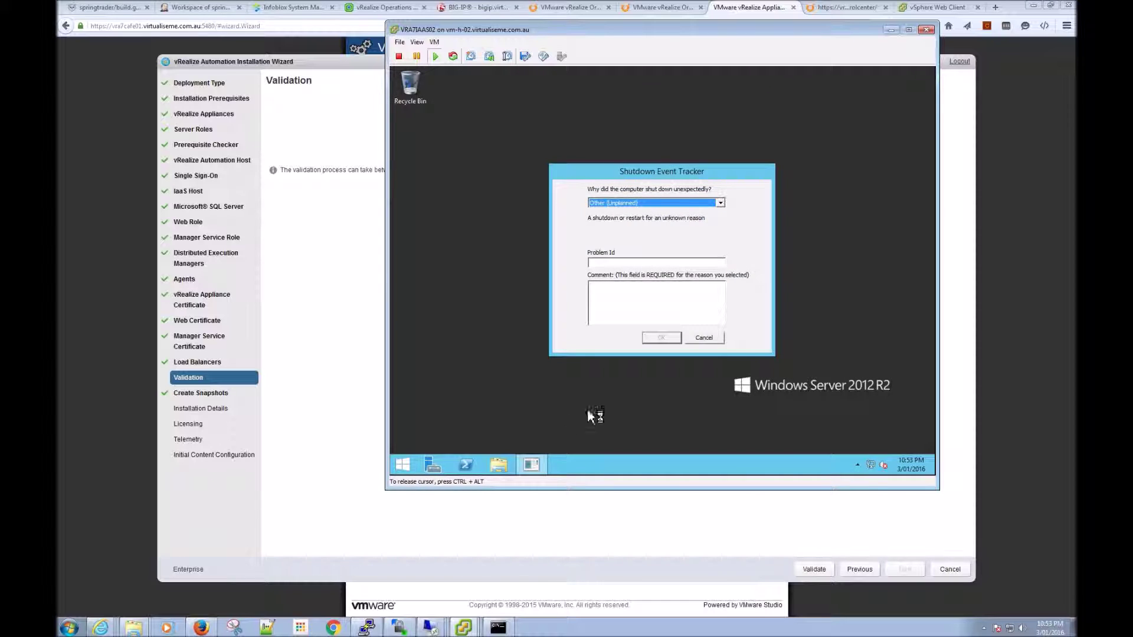
pyautogui.click(715, 341)
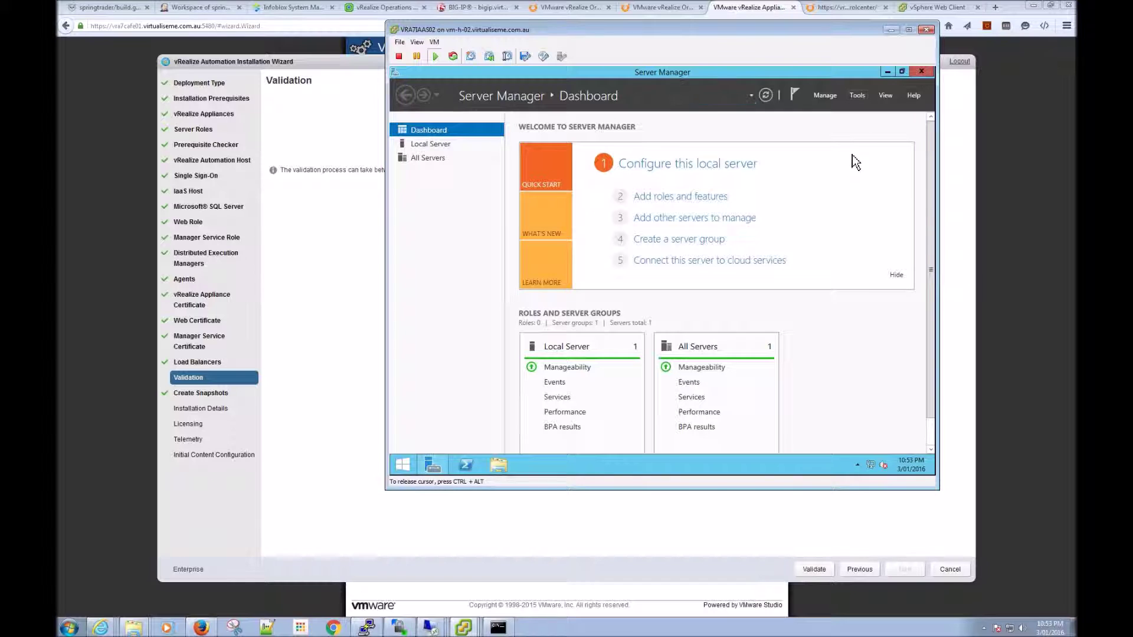
# Step: Use the Server Manager administrative tools list, then return to the vCenter vSphere Client window
pyautogui.click(857, 95)
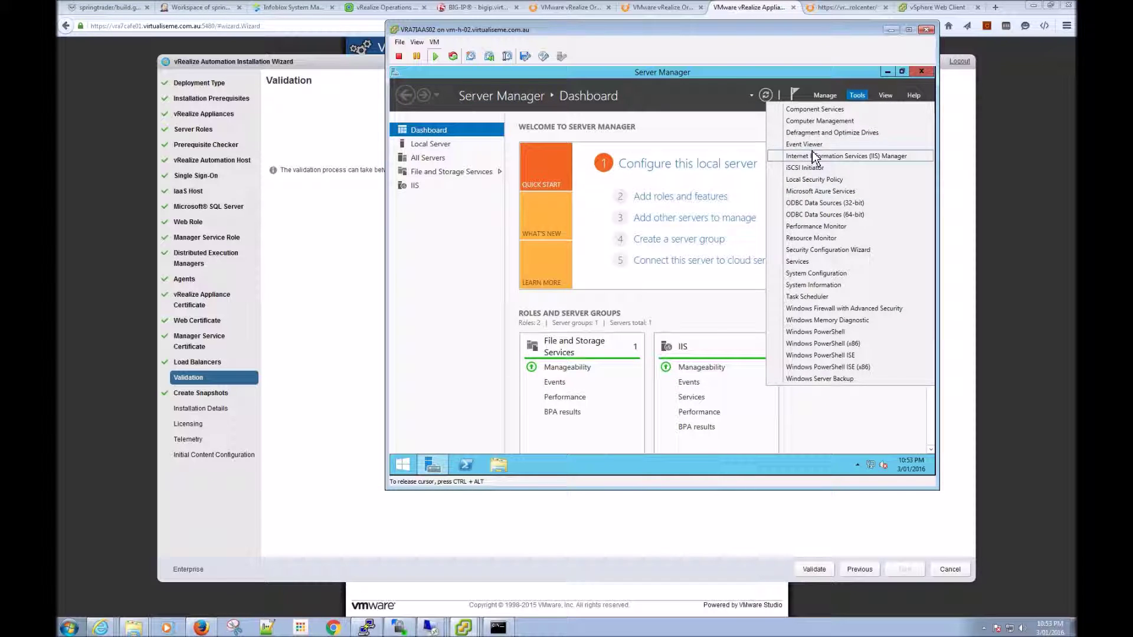
pyautogui.click(820, 167)
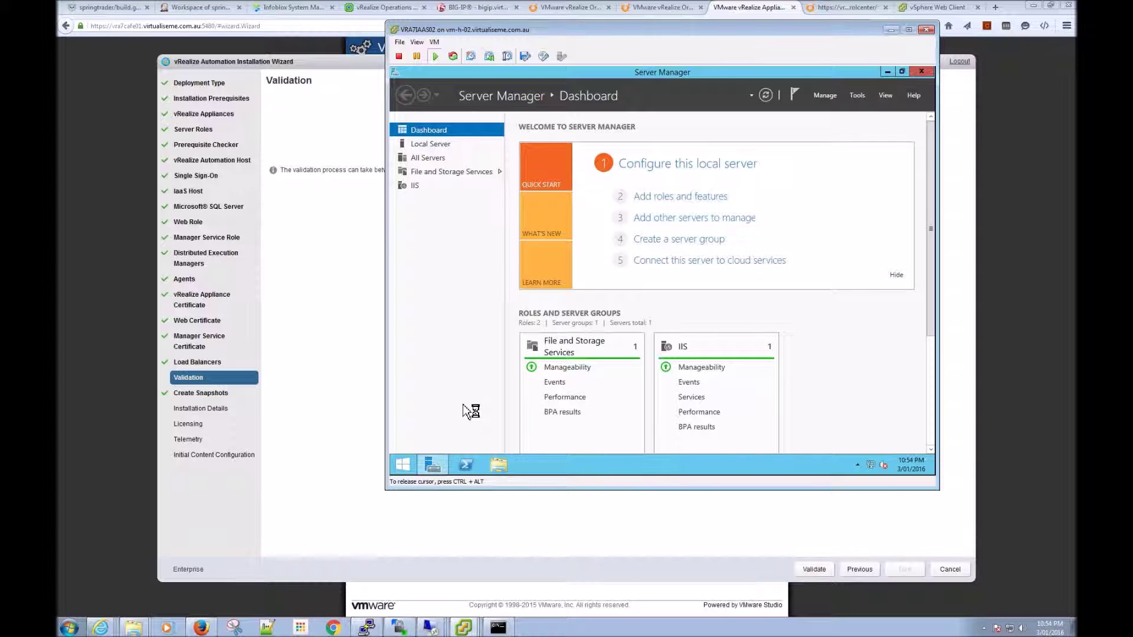
pyautogui.moveTo(462, 628)
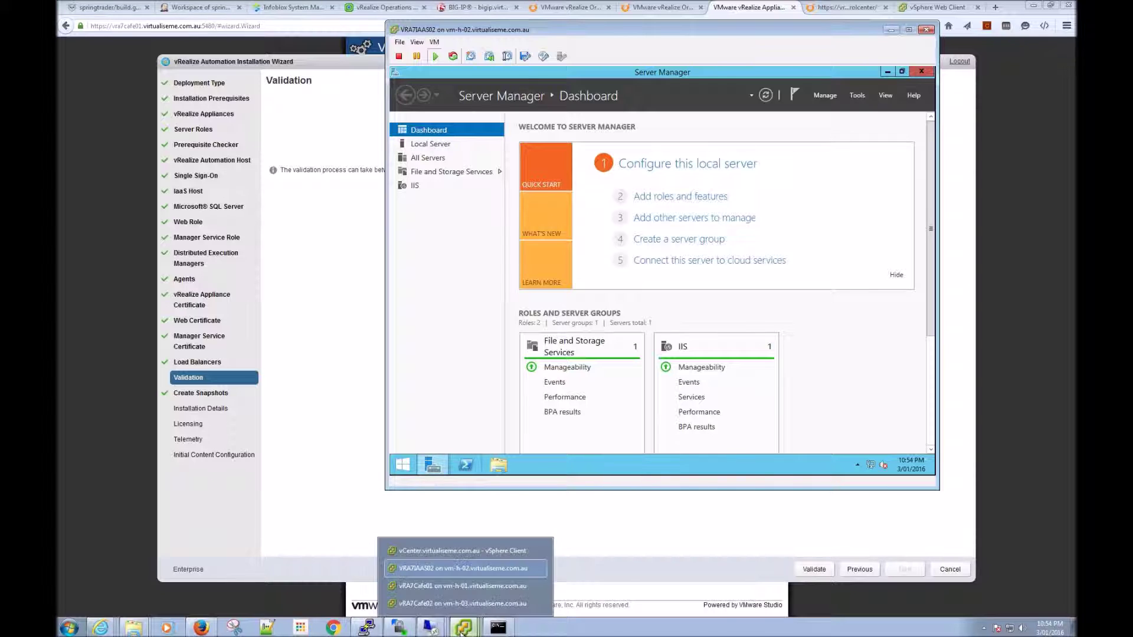
pyautogui.click(448, 549)
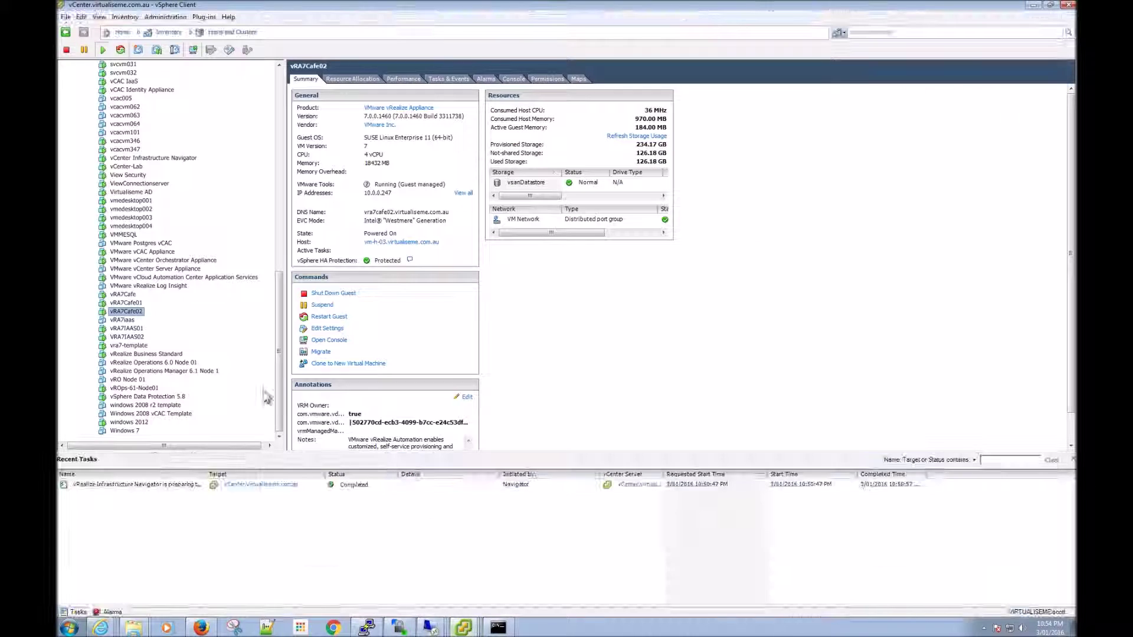
# Step: Open the vRA7IAAS01 console, send Ctrl+Alt+Del, and sign in with the account password
pyautogui.rightClick(133, 330)
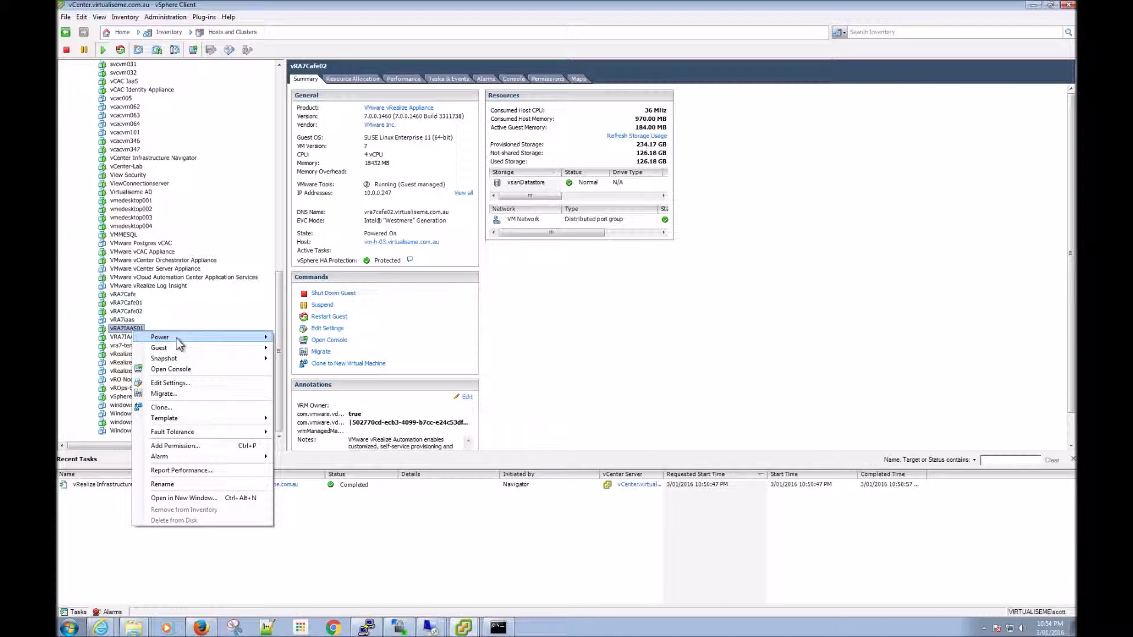
pyautogui.click(216, 372)
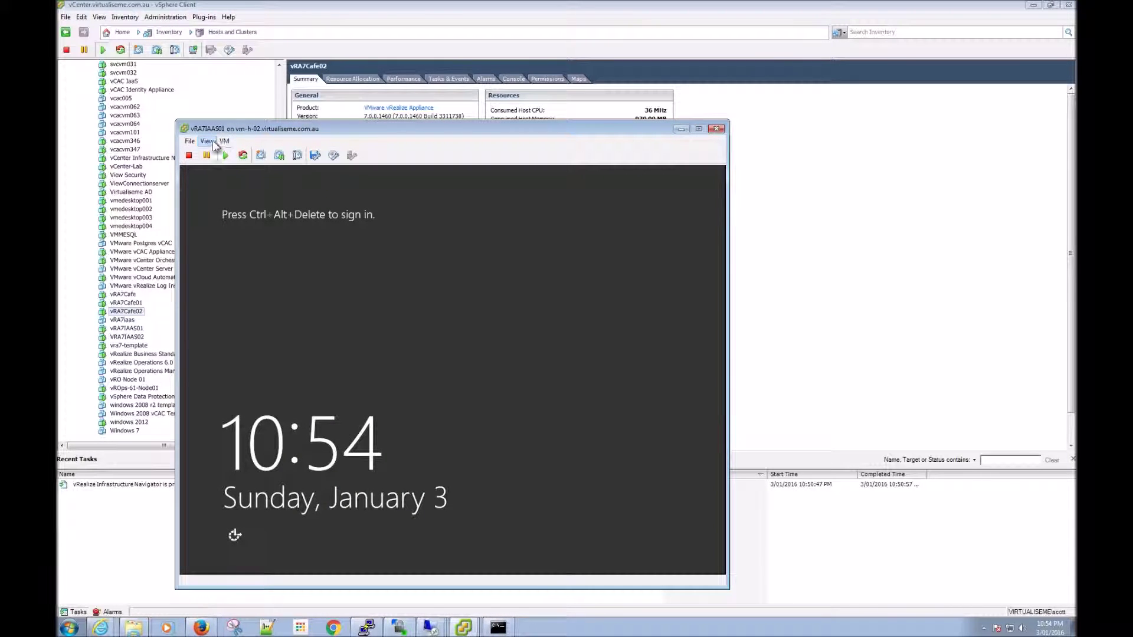
pyautogui.click(224, 142)
pyautogui.moveTo(242, 165)
pyautogui.click(387, 173)
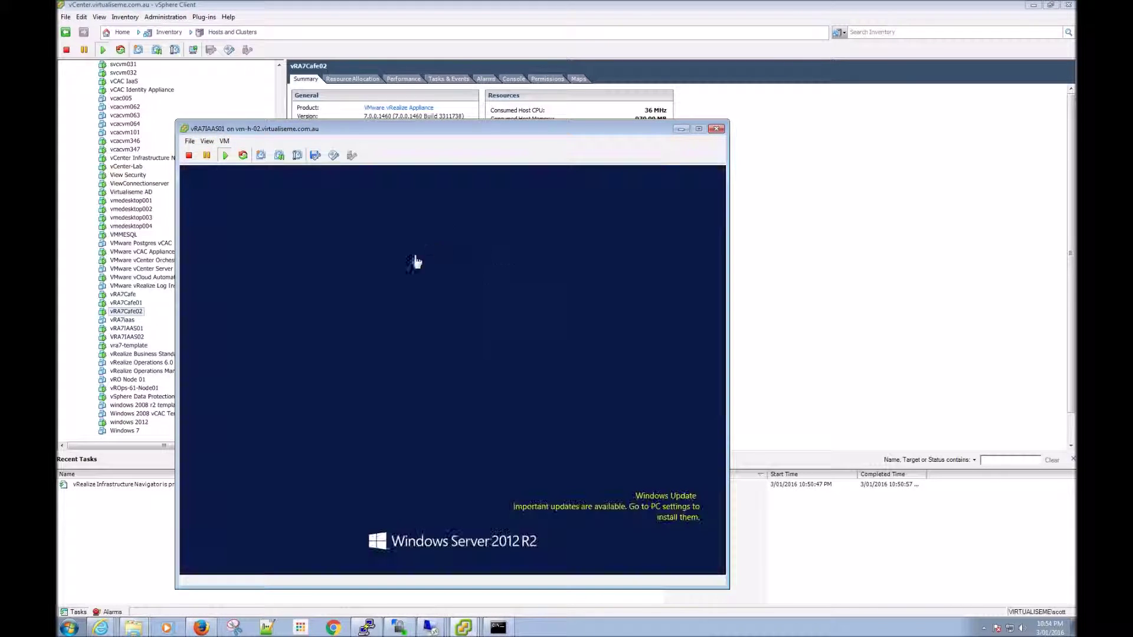
pyautogui.click(444, 320)
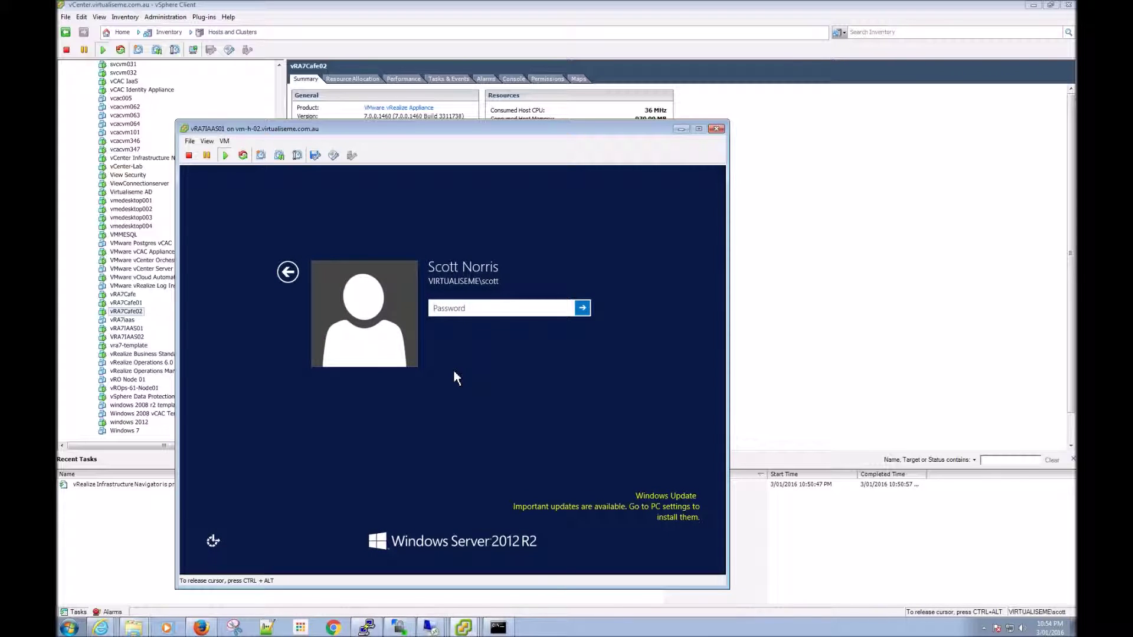
pyautogui.write('••••••••••••')
pyautogui.press('Return')
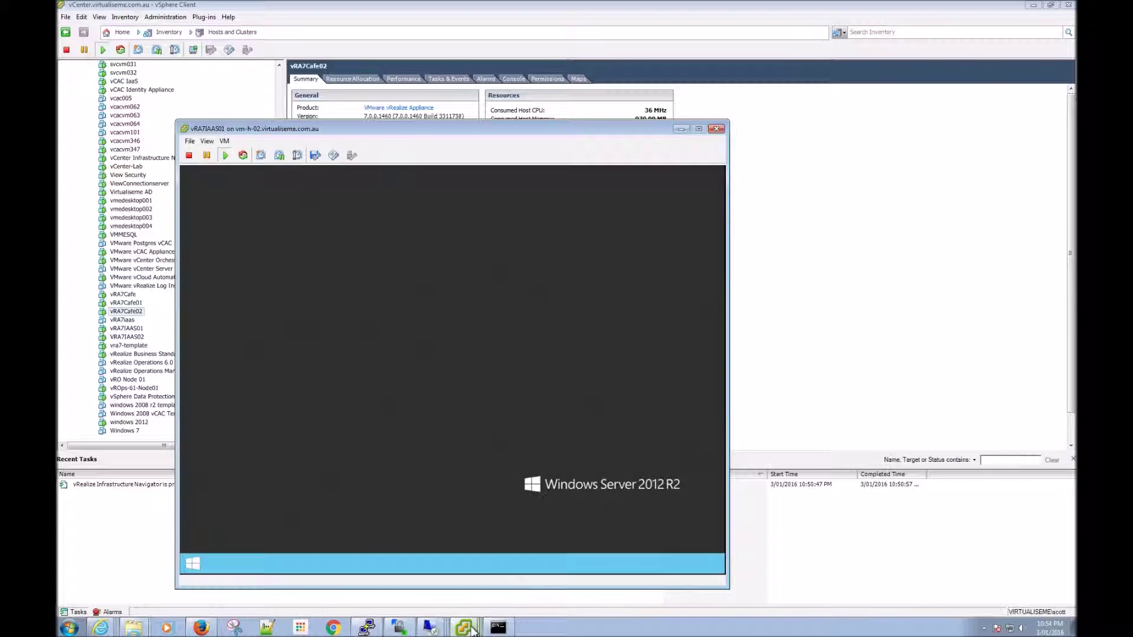
# Step: Dismiss vRA7IAAS01's Shutdown Event Tracker, release the console, and bring the VRA7IAAS02 console forward
pyautogui.click(466, 628)
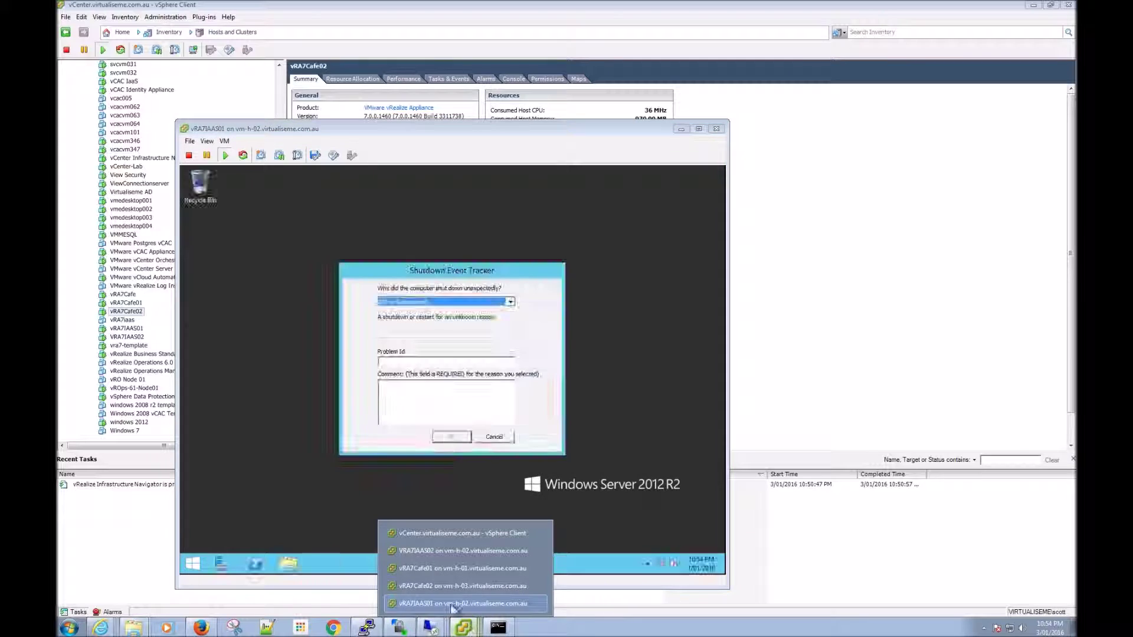
pyautogui.click(495, 442)
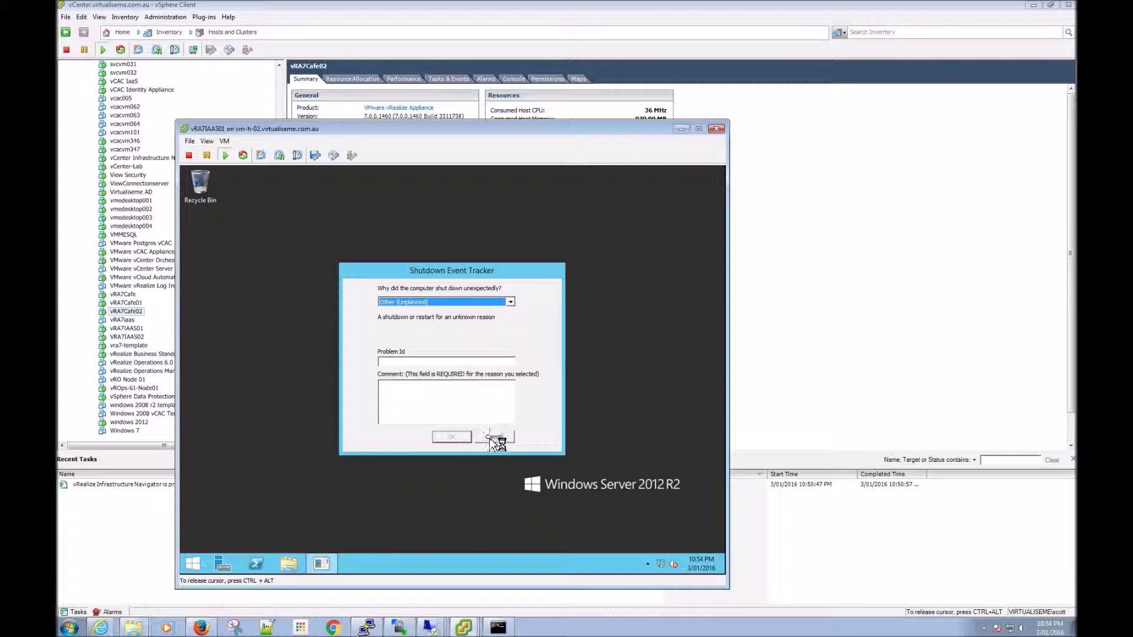
pyautogui.click(493, 437)
pyautogui.hotkey('ctrl', 'alt')
pyautogui.click(464, 627)
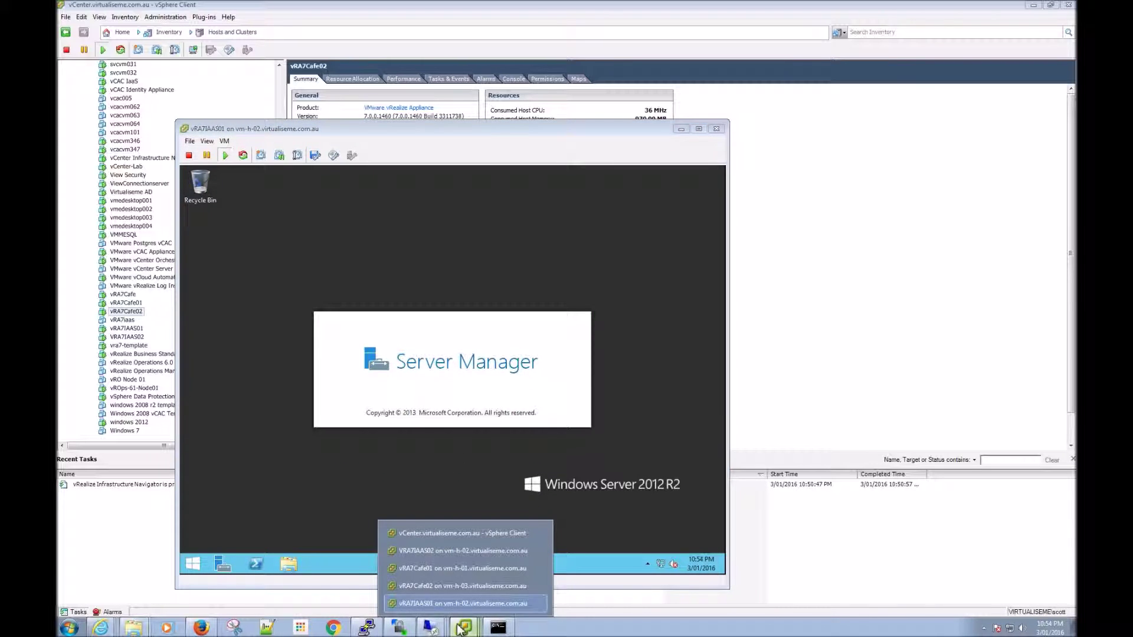
pyautogui.click(436, 554)
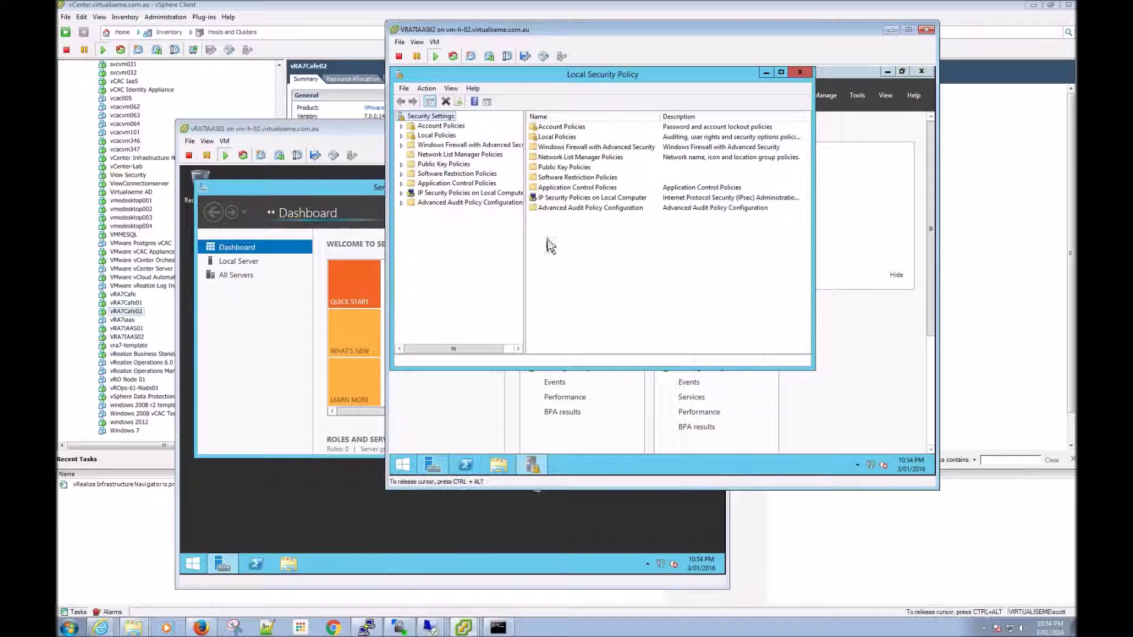
# Step: Under Local Policies > User Rights Assignment, check that Log on as a batch job lists the service account
pyautogui.click(402, 136)
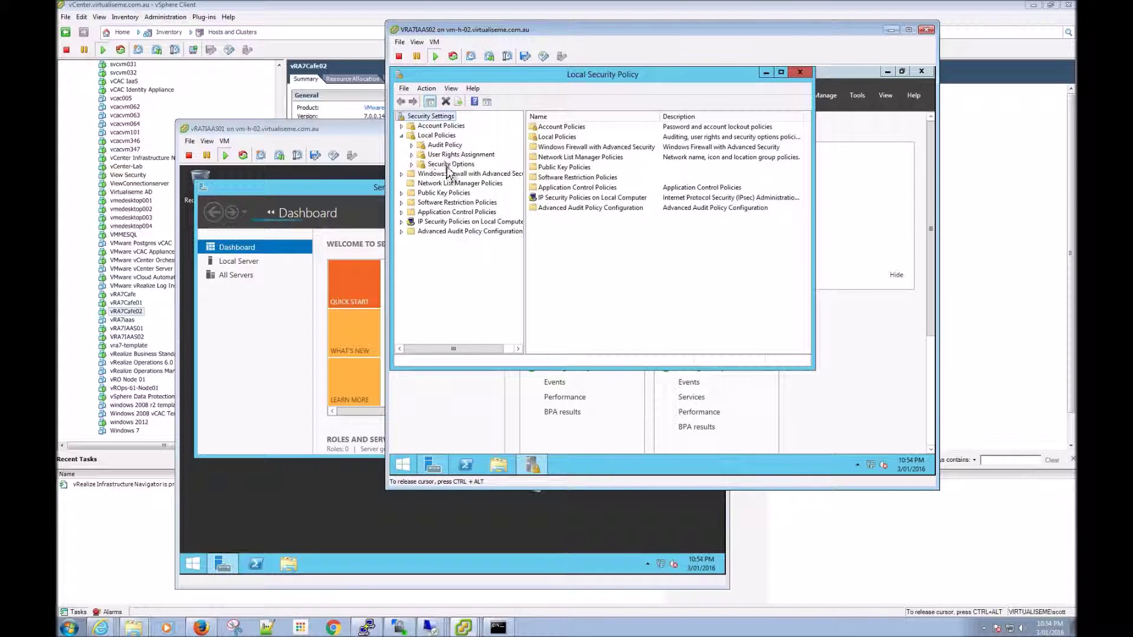
pyautogui.click(461, 155)
pyautogui.moveTo(806, 201); pyautogui.dragTo(813, 276)
pyautogui.doubleClick(580, 290)
pyautogui.click(567, 195)
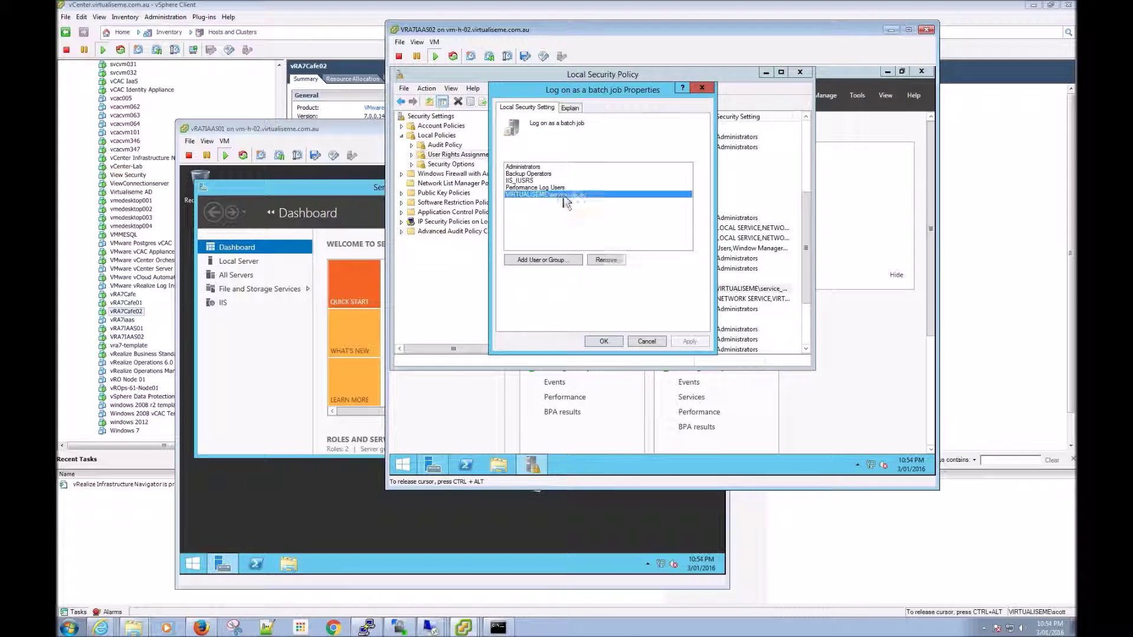
pyautogui.click(648, 343)
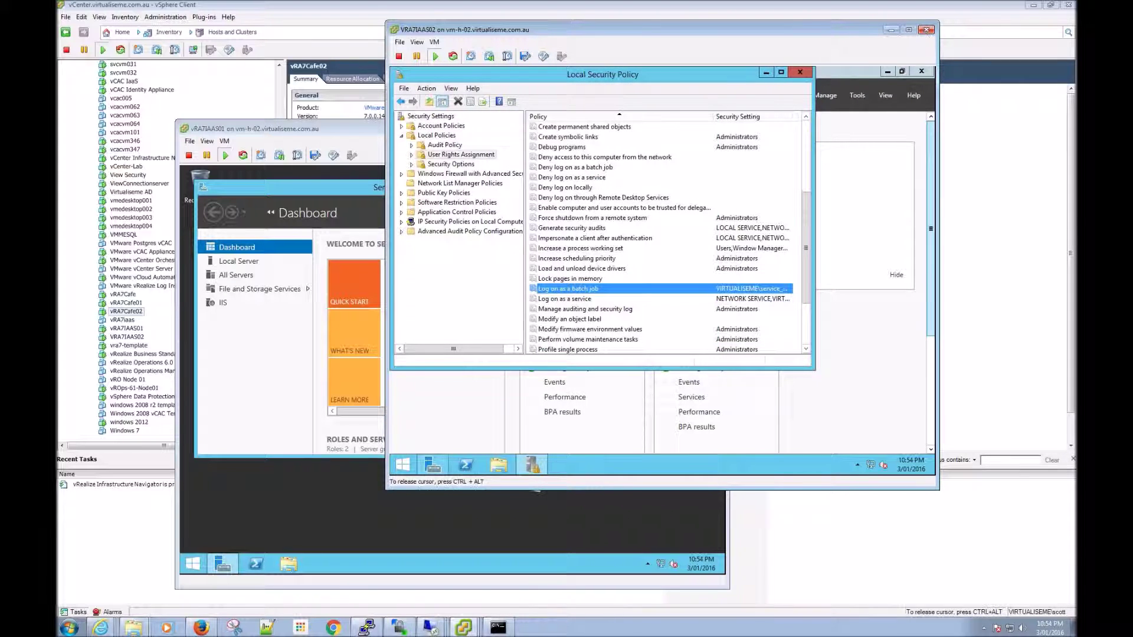
# Step: Close Local Security Policy and the VRA7IAAS02 and VRA7IAAS01 console windows
pyautogui.click(801, 72)
pyautogui.click(925, 30)
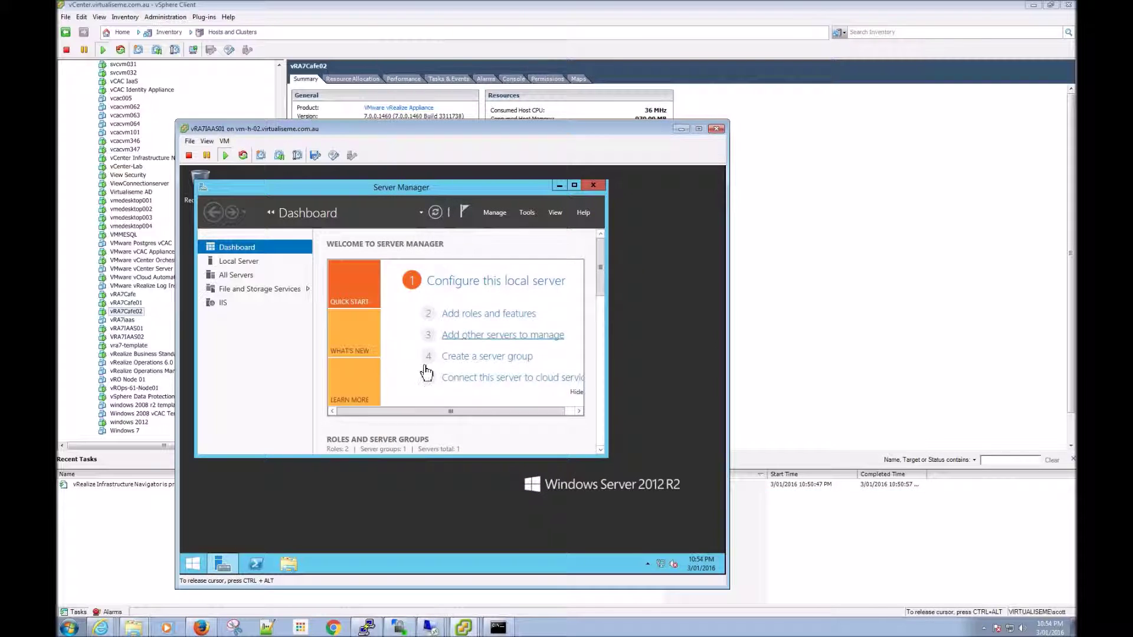
pyautogui.click(716, 129)
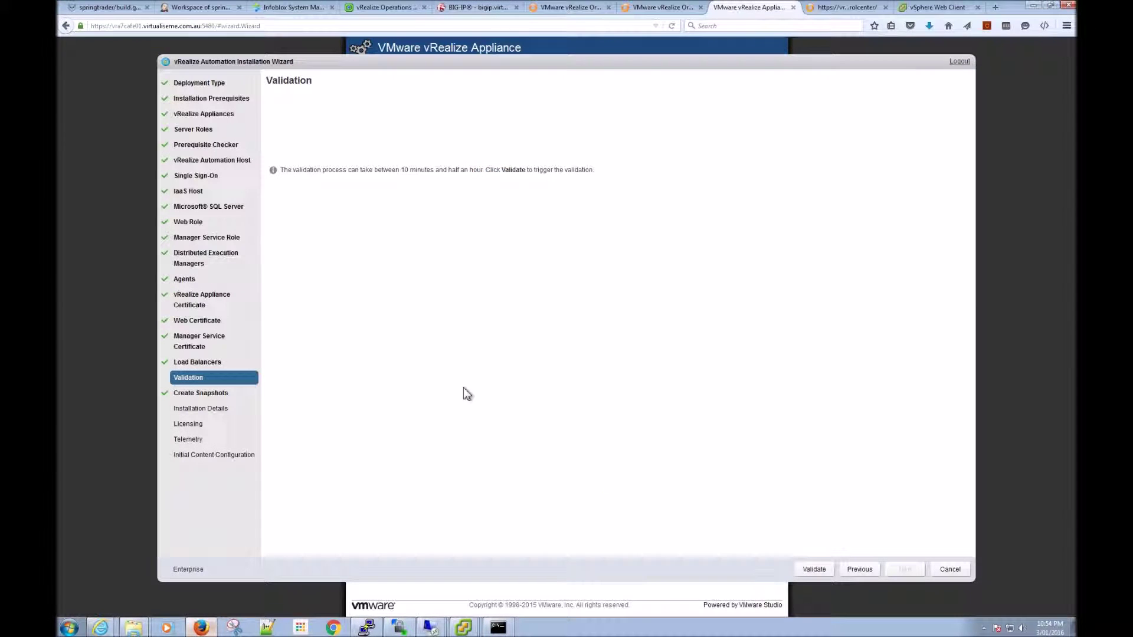
# Step: Back in the installation wizard, run validation and expand the failed WEB check to read its error
pyautogui.click(200, 628)
pyautogui.click(811, 570)
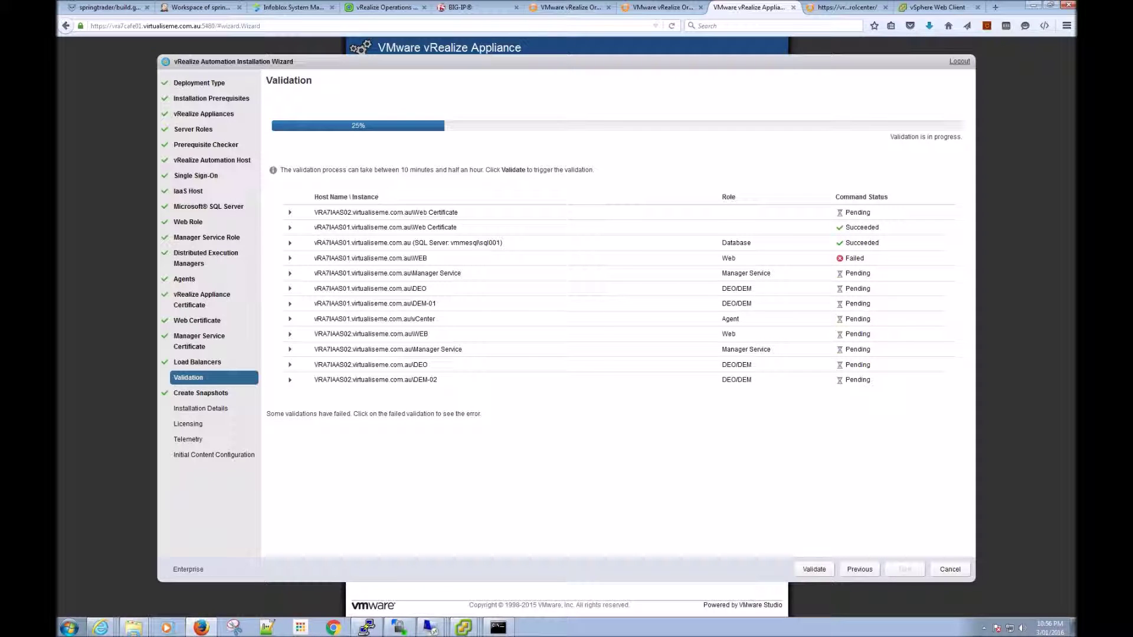
pyautogui.click(289, 259)
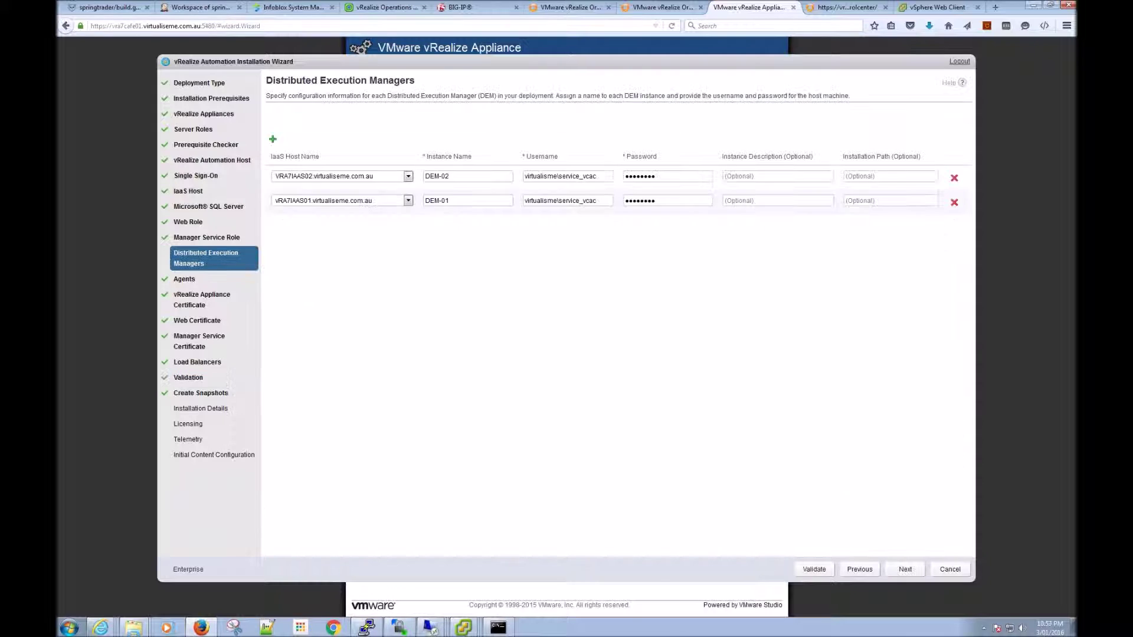
# Step: Add the missing 'e' to the virtualiseme domain in both DEM usernames
pyautogui.click(548, 200)
pyautogui.write('e')
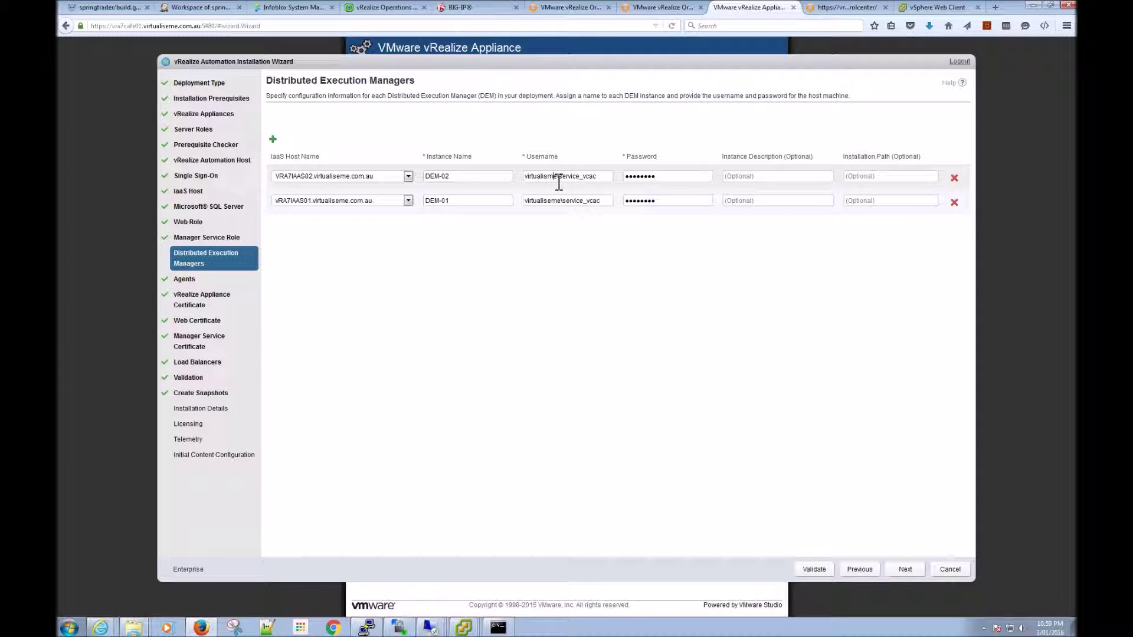
pyautogui.click(550, 180)
pyautogui.write('e')
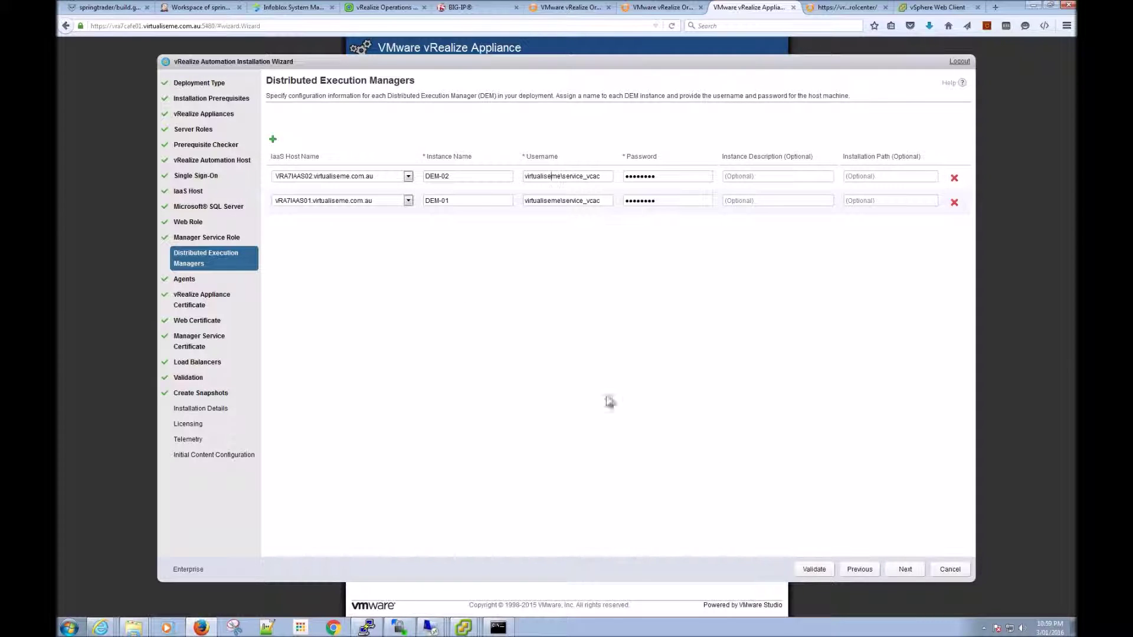
# Step: On the Manager Service Role page, correct the domain to virtualiseme in both usernames
pyautogui.click(859, 570)
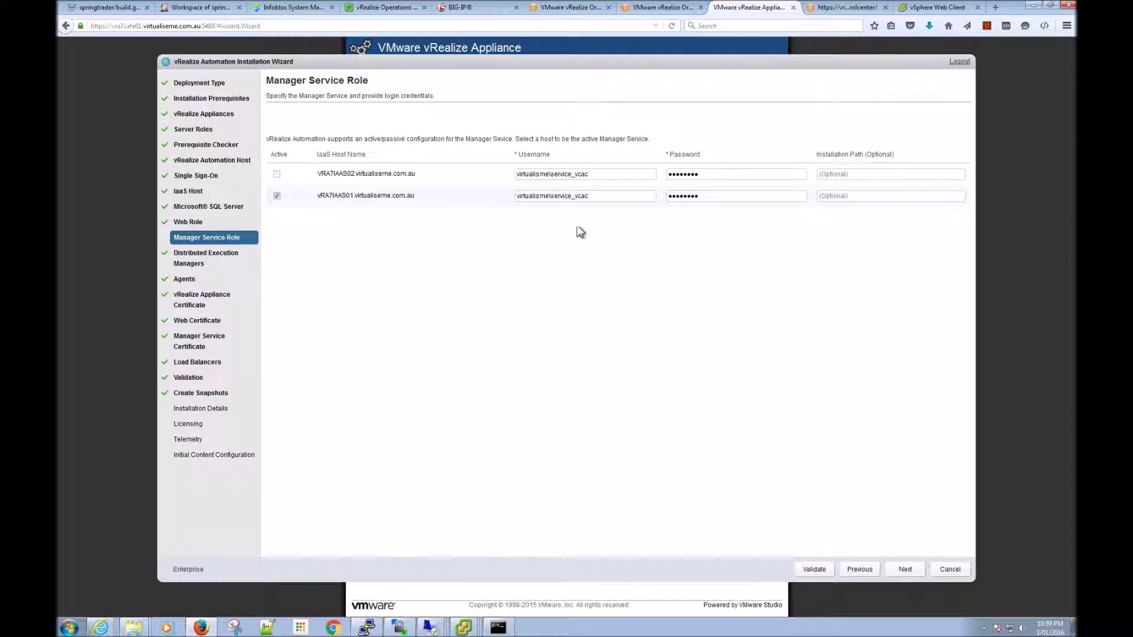
pyautogui.click(540, 174)
pyautogui.write('e')
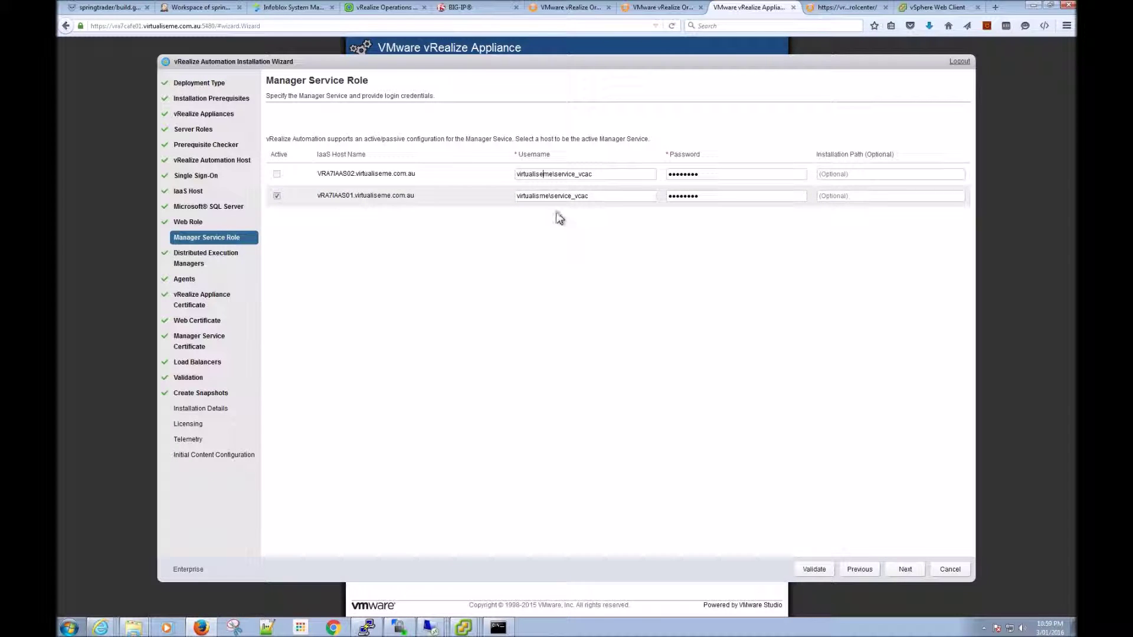
pyautogui.click(542, 196)
pyautogui.write('e')
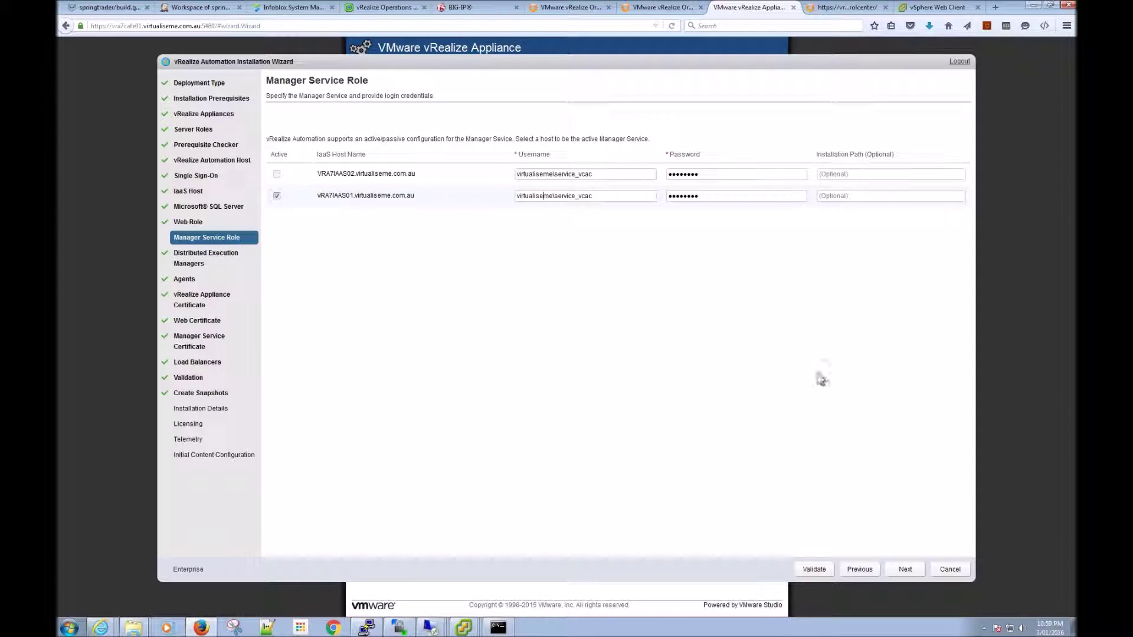
# Step: On the Web Role page, correct the domain to virtualiseme in both usernames
pyautogui.click(861, 571)
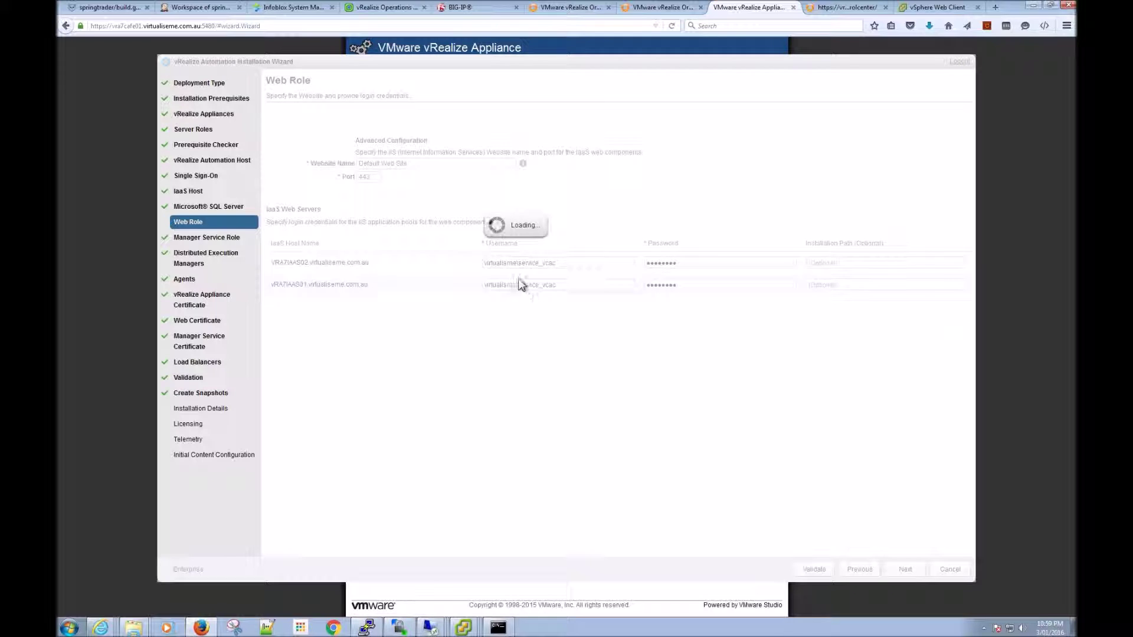
pyautogui.click(511, 268)
pyautogui.write('e')
pyautogui.click(511, 288)
pyautogui.write('e')
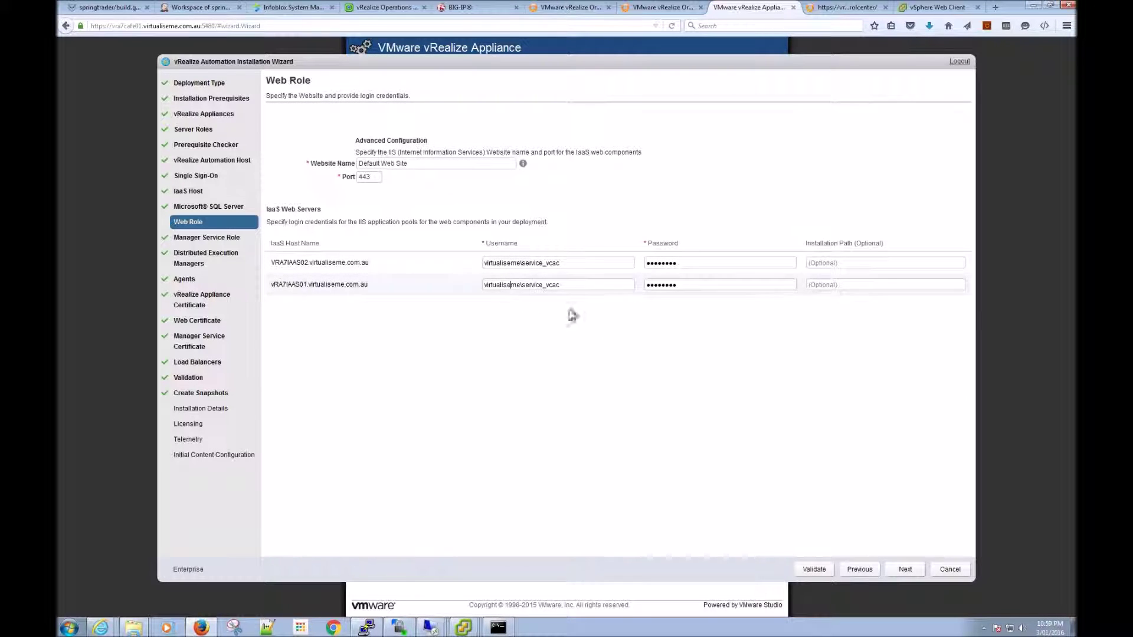
# Step: Advance through the wizard pages to Validation and start validation again
pyautogui.click(860, 570)
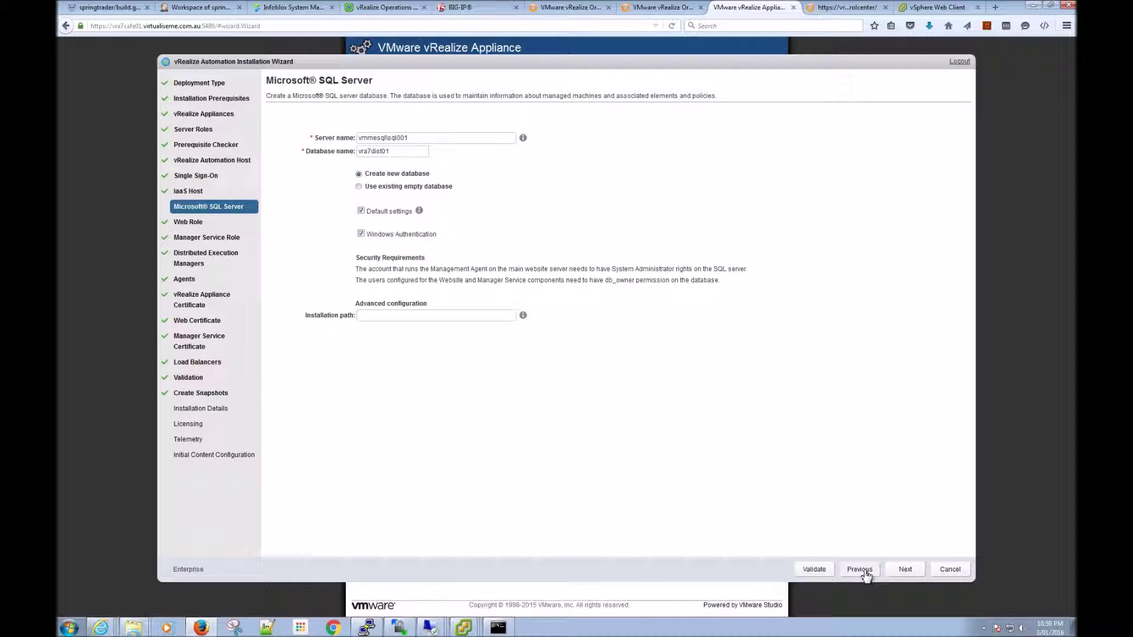
pyautogui.click(906, 571)
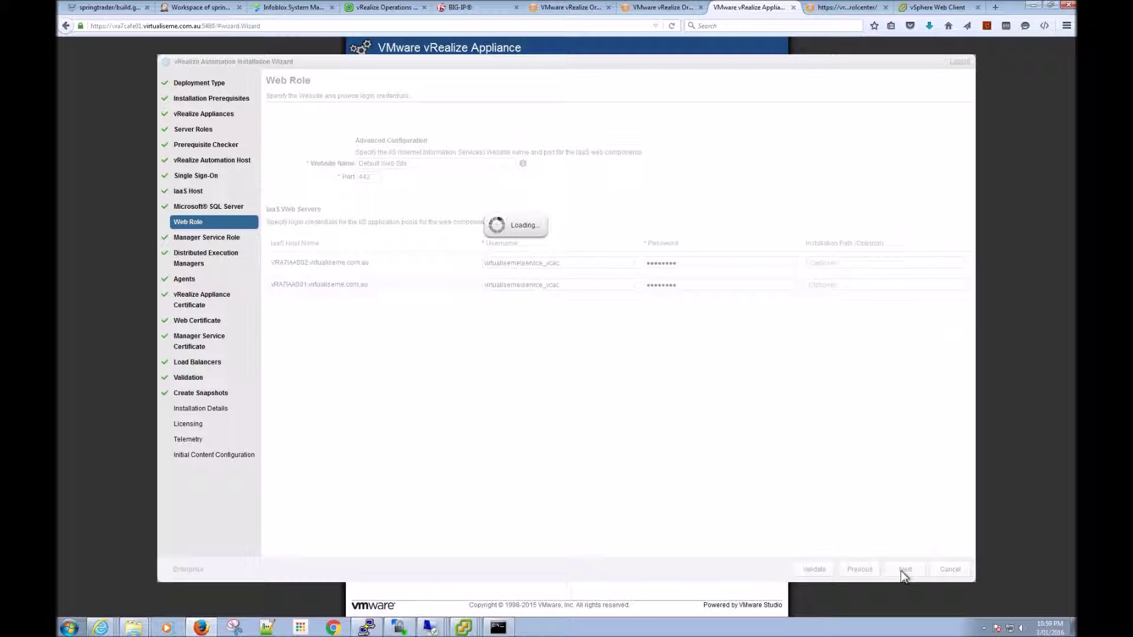
pyautogui.click(905, 571)
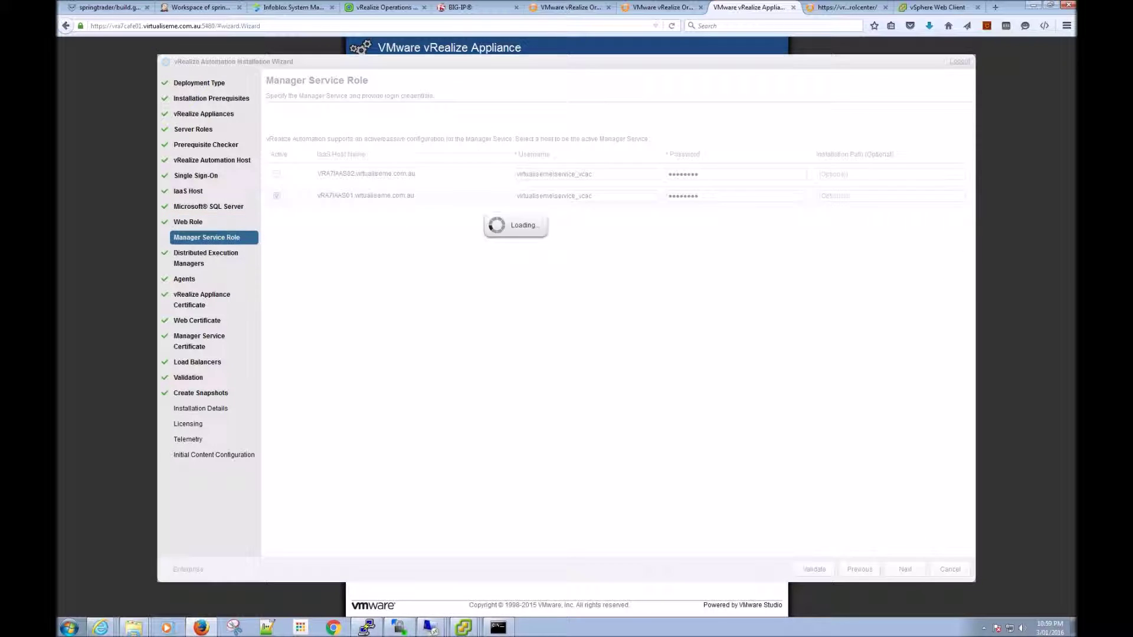
pyautogui.click(907, 572)
pyautogui.click(906, 572)
pyautogui.click(905, 571)
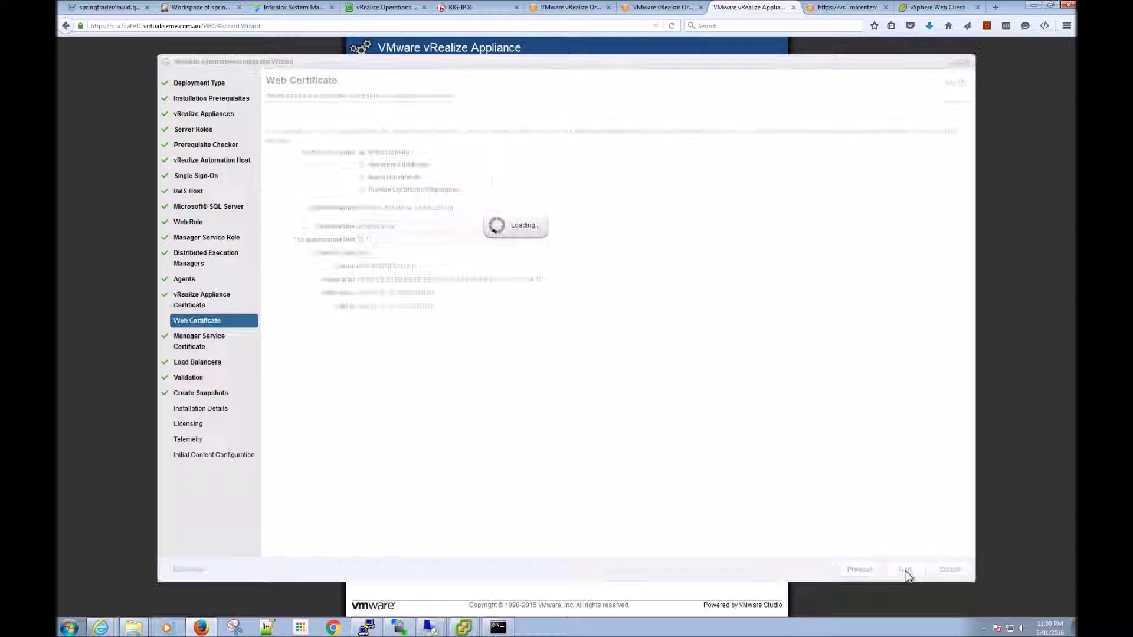
pyautogui.click(906, 571)
pyautogui.click(906, 571)
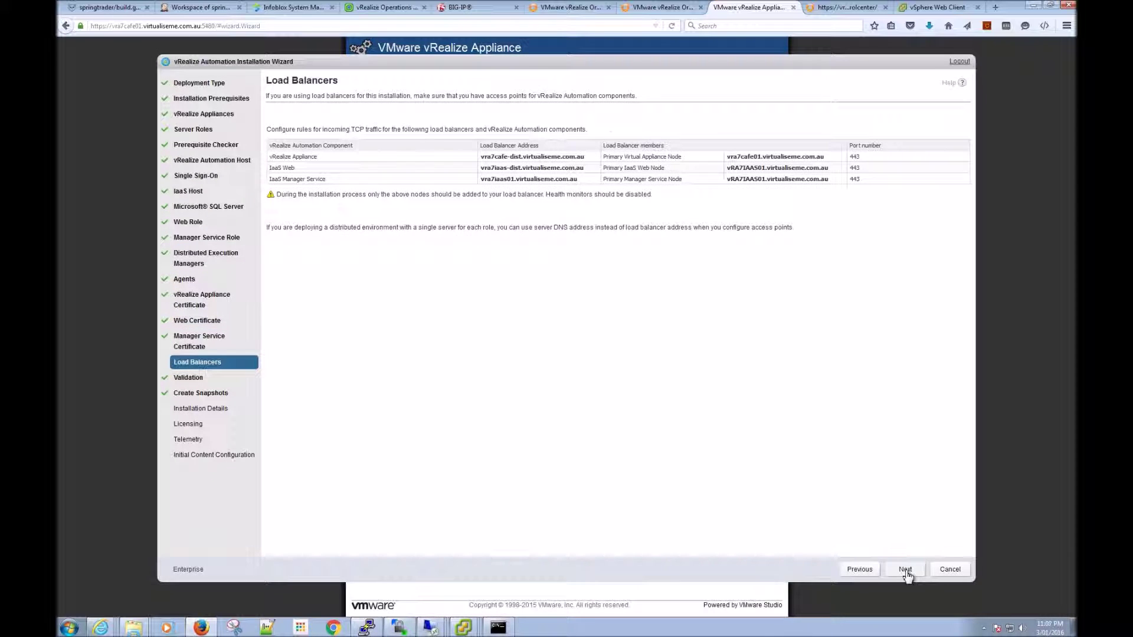
pyautogui.click(906, 571)
pyautogui.click(814, 569)
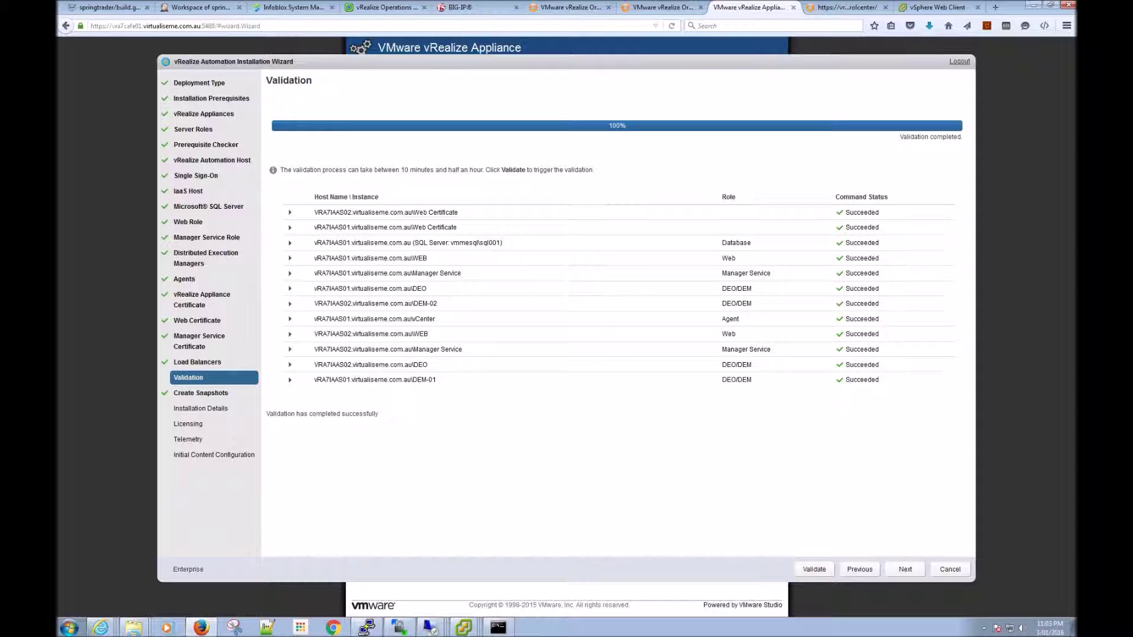
# Step: With all twelve validation checks succeeded, proceed to the Create Snapshots step
pyautogui.click(906, 570)
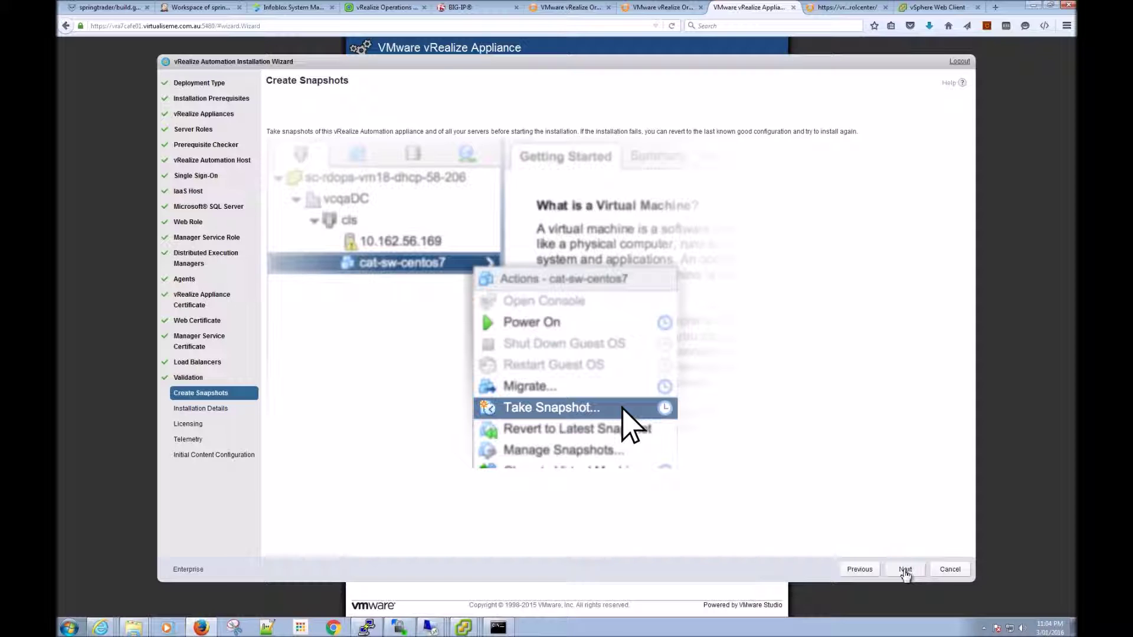
# Step: Continue past Create Snapshots and start the installation from Installation Details
pyautogui.click(905, 571)
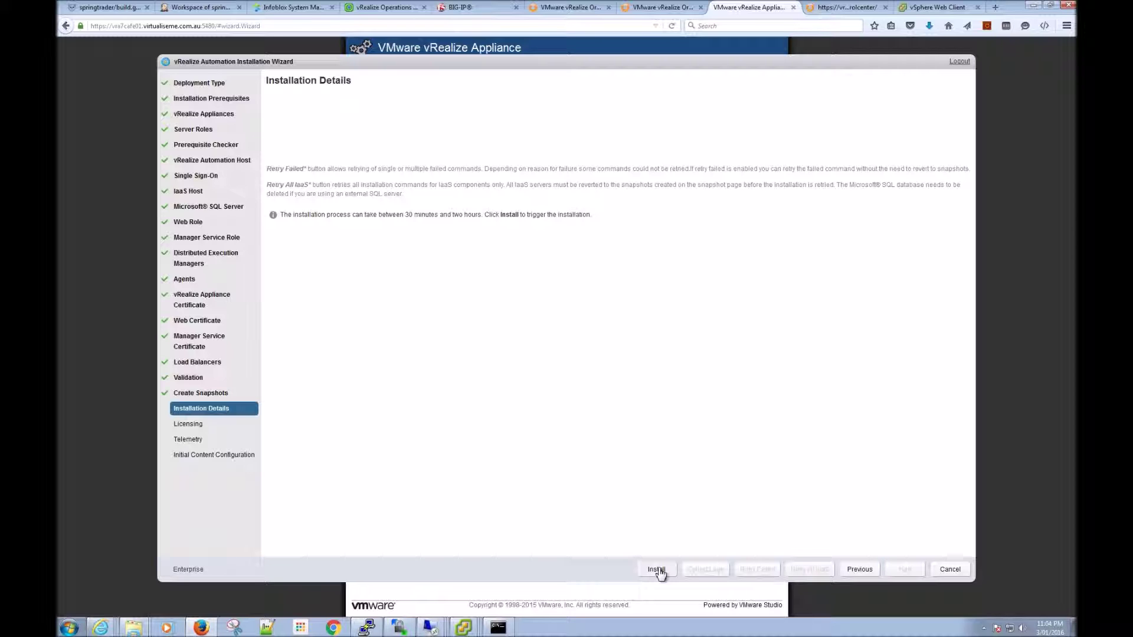
pyautogui.click(657, 570)
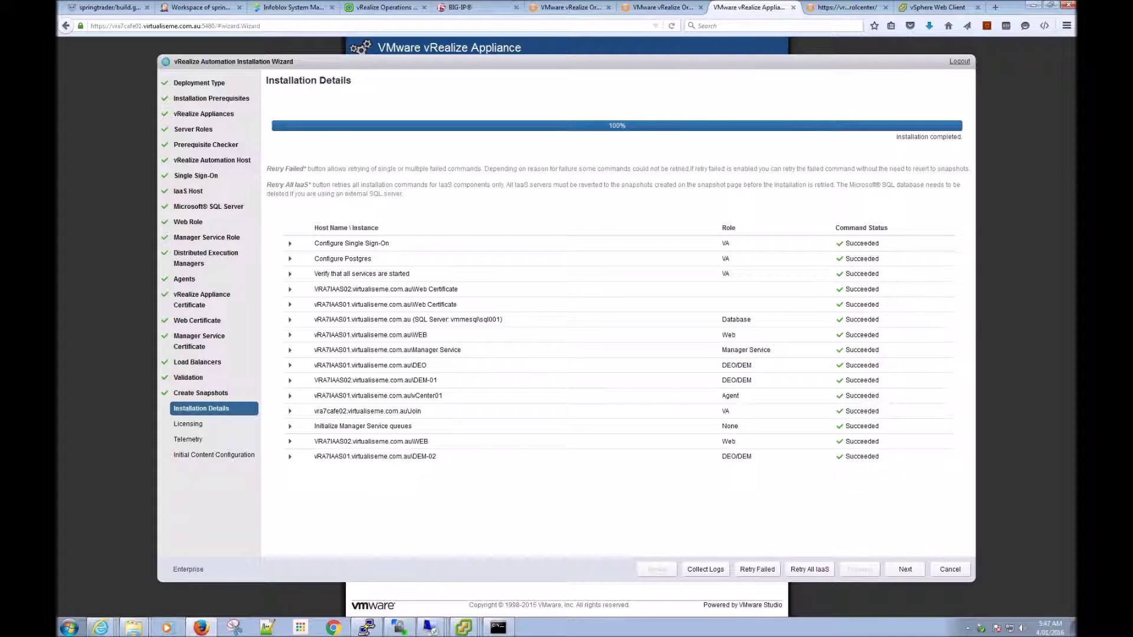
# Step: Skip licensing, untick Enable Customer Experience Improvement Program on Telemetry, and continue
pyautogui.click(909, 569)
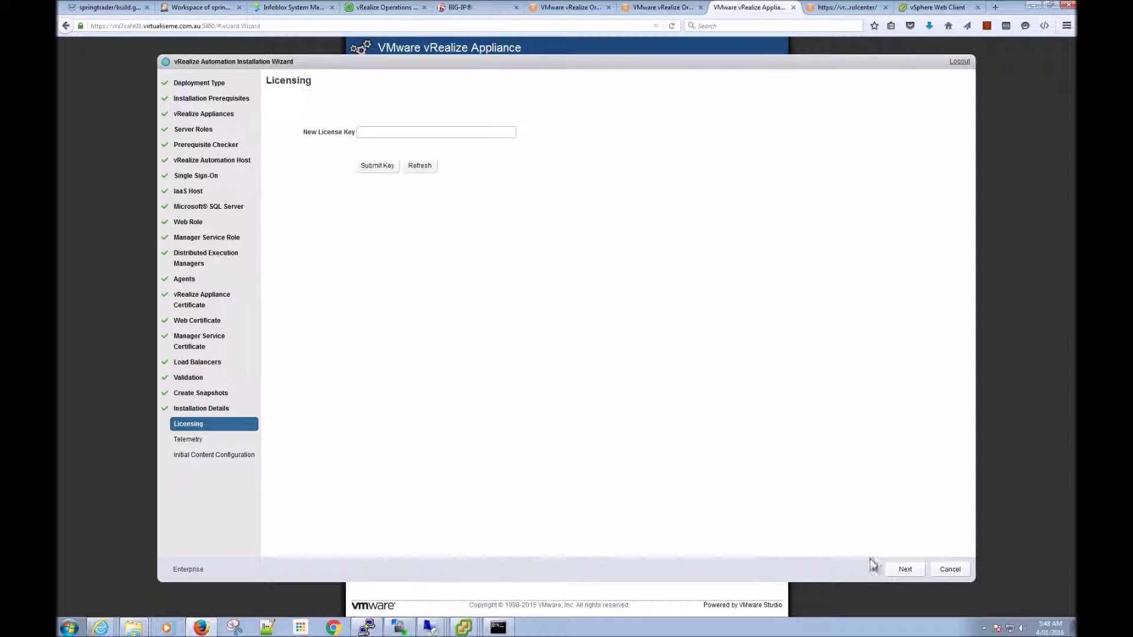
pyautogui.click(904, 571)
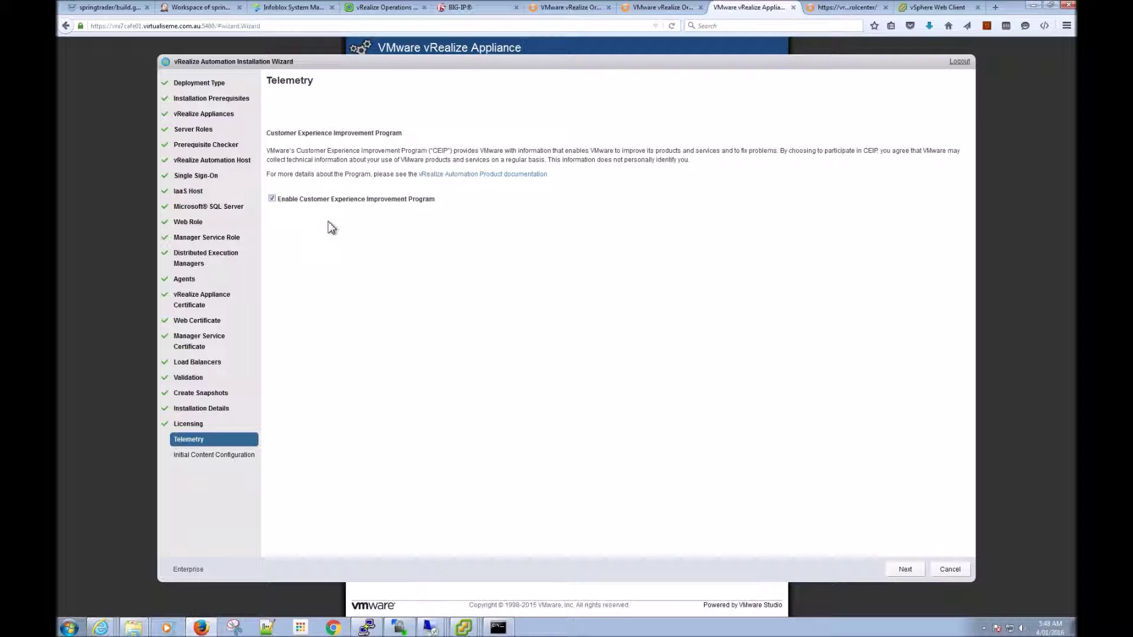
pyautogui.click(273, 201)
pyautogui.click(903, 571)
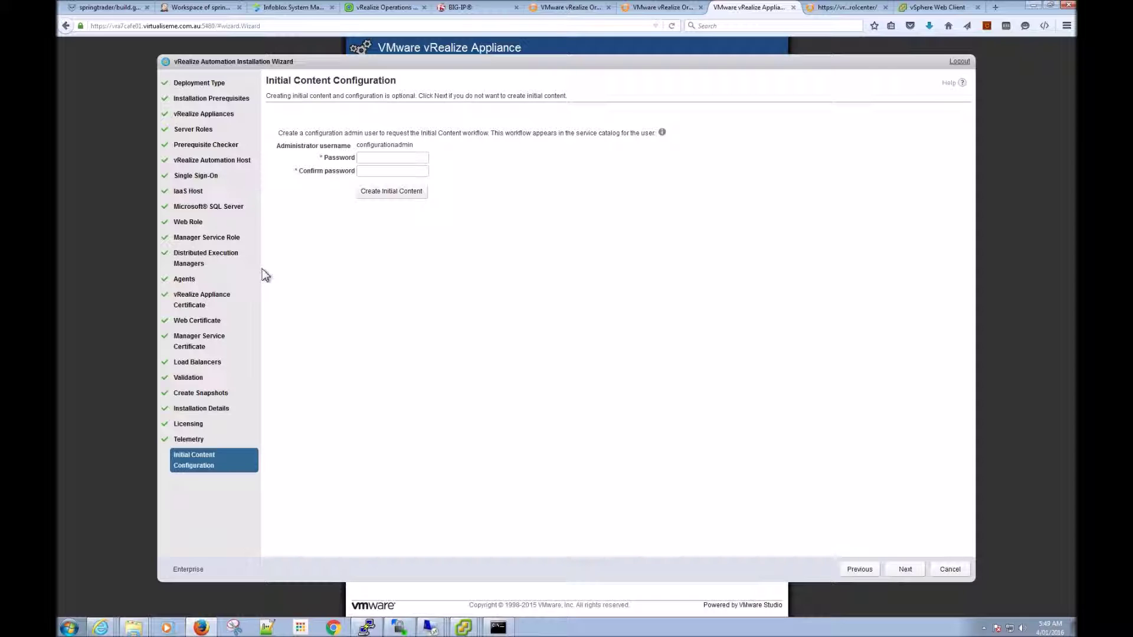
# Step: Enter and confirm the configurationadmin password, create the initial content, and continue once it finishes
pyautogui.click(371, 158)
pyautogui.write('VMware1!VMware1!')
pyautogui.click(388, 193)
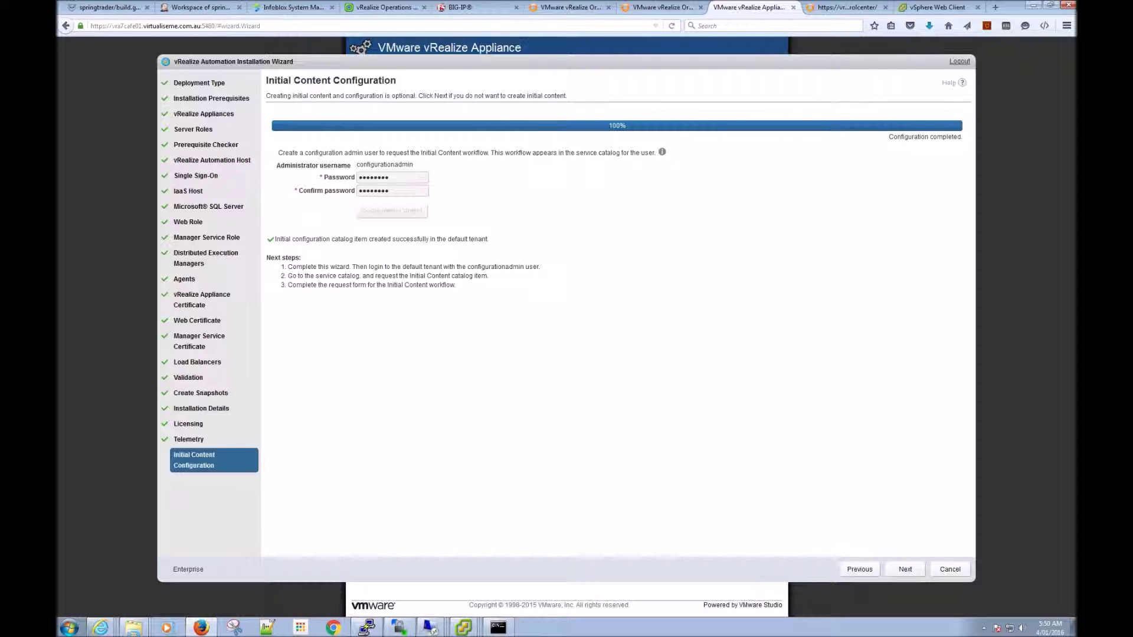
pyautogui.click(905, 570)
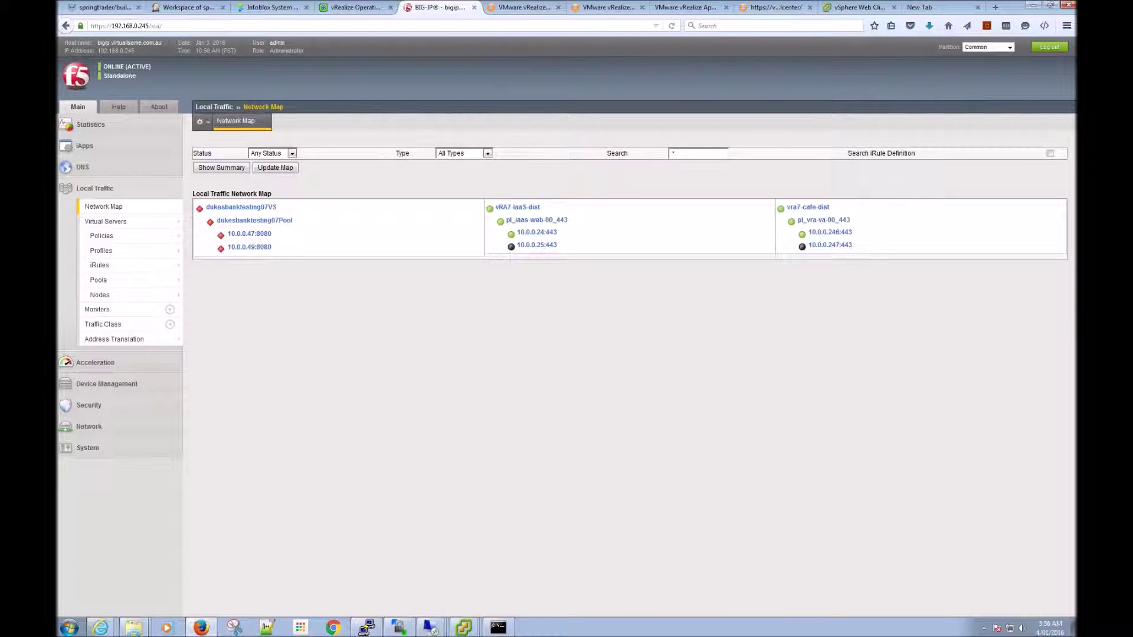
# Step: Enable the disabled member 10.0.0.247:443 in the pl_vra-va-00_443 pool
pyautogui.click(98, 281)
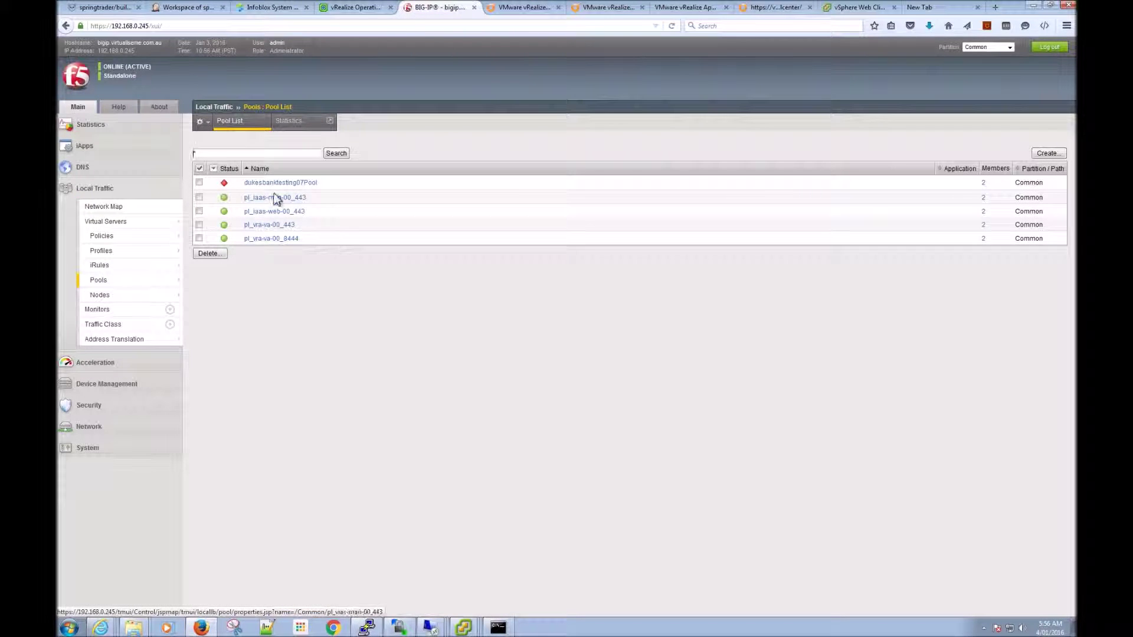
pyautogui.click(285, 230)
pyautogui.click(328, 264)
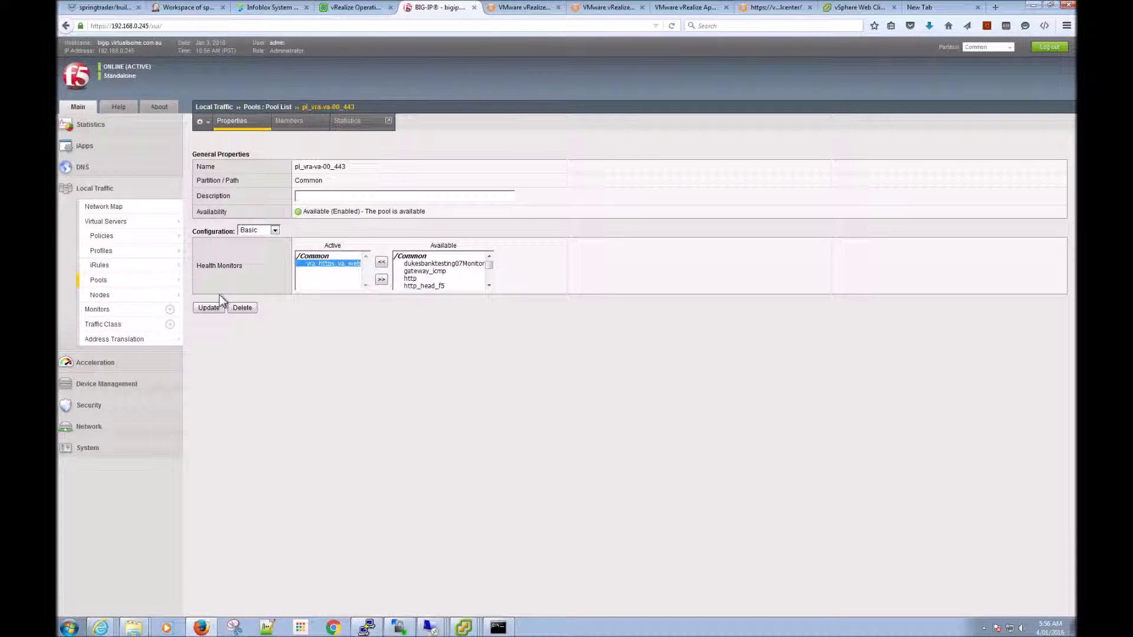
pyautogui.click(289, 121)
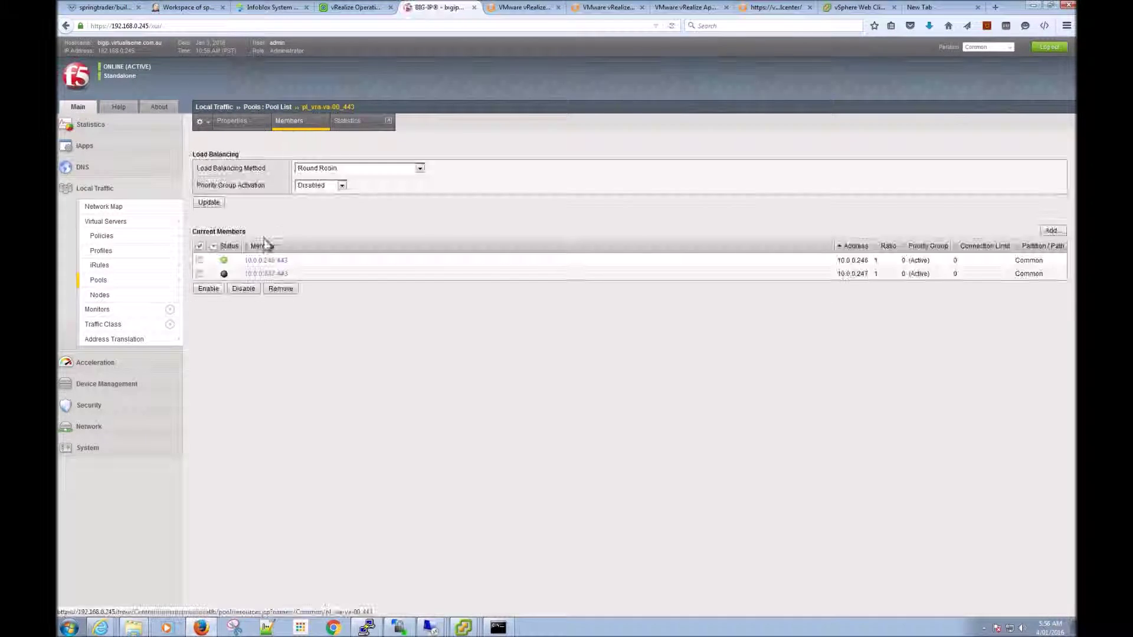
pyautogui.click(199, 273)
pyautogui.click(208, 289)
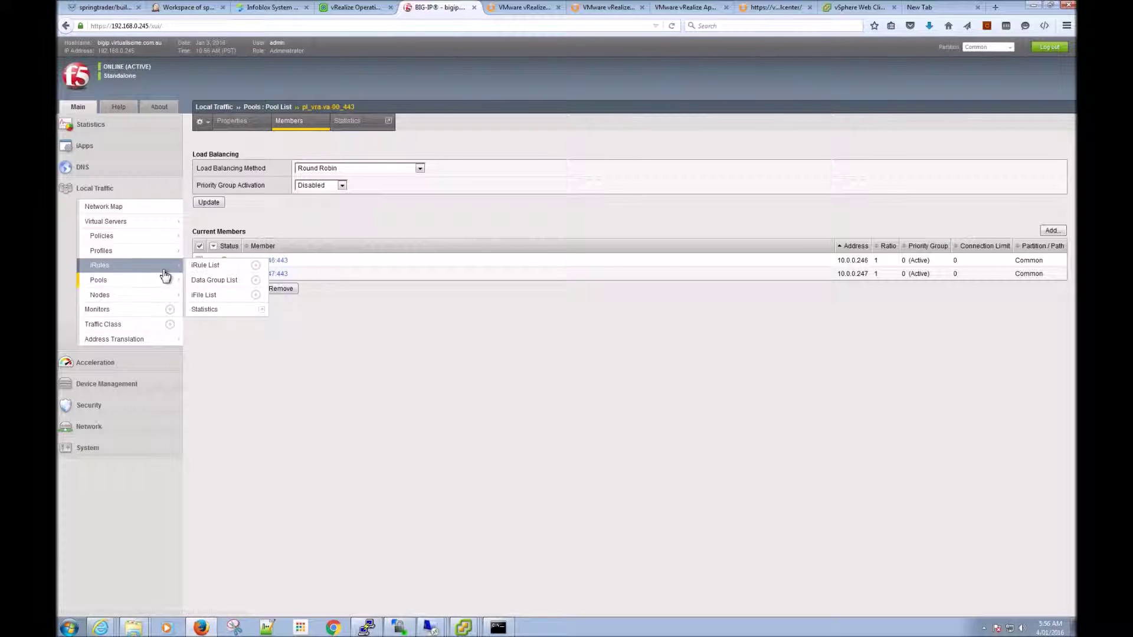
pyautogui.moveTo(133, 267)
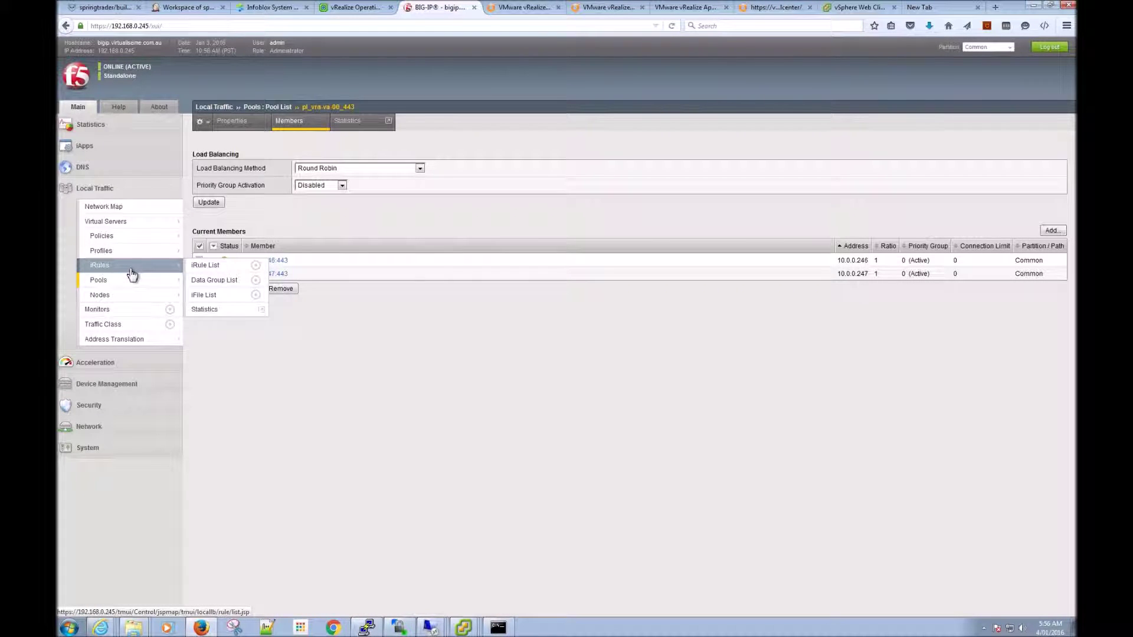
# Step: Enable member 10.0.0.25:443 in the pl_iaas-web-00_443 pool and check the Network Map
pyautogui.click(67, 28)
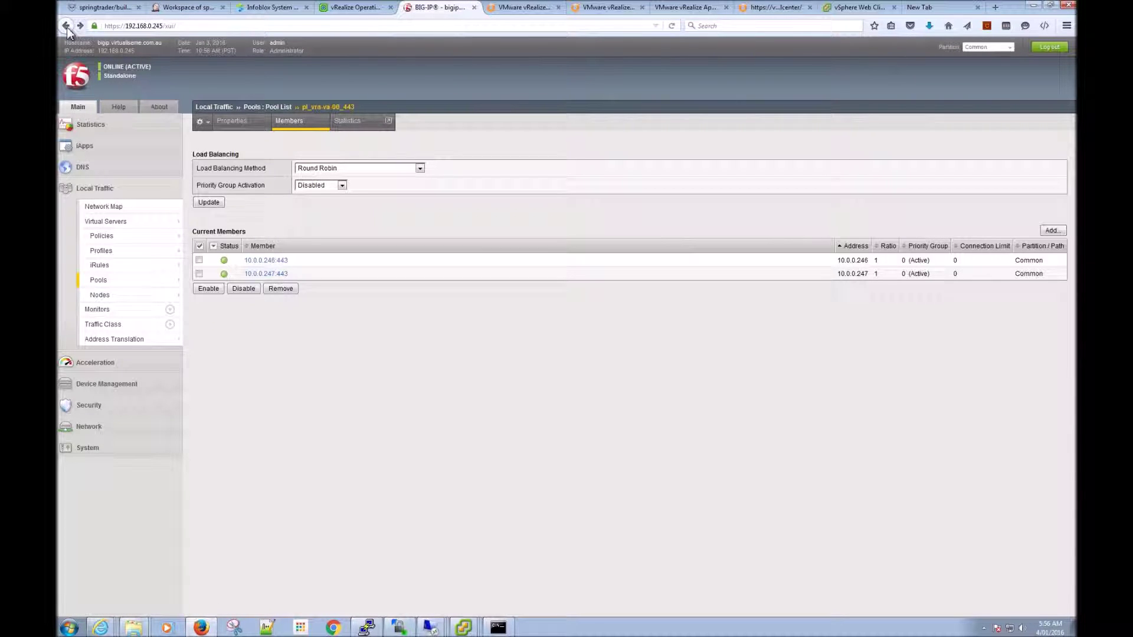
pyautogui.click(67, 28)
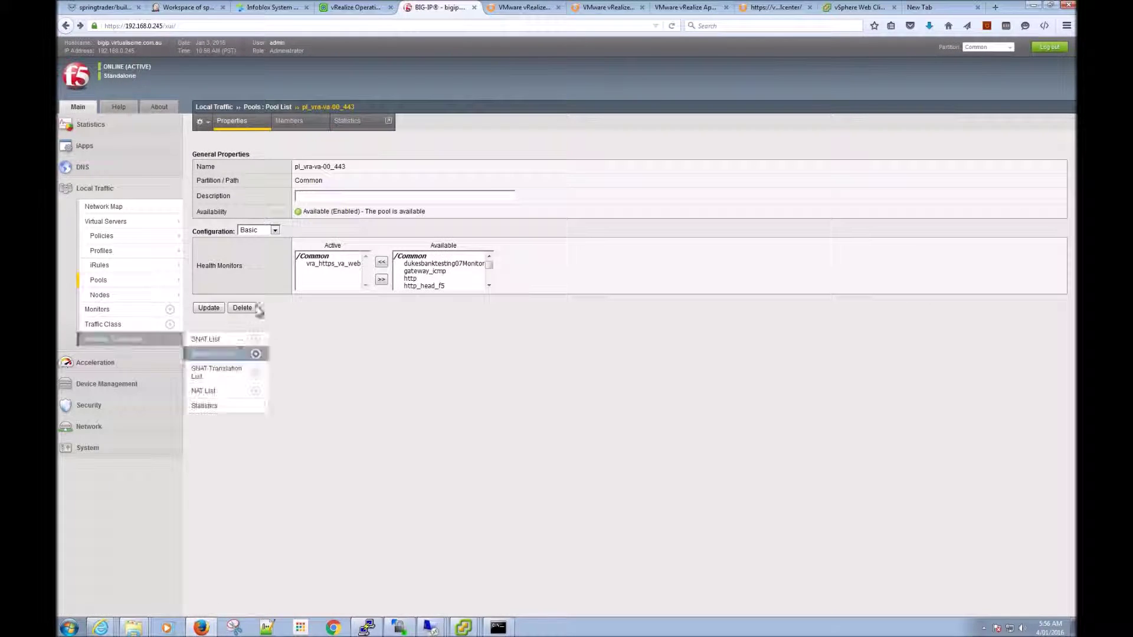
pyautogui.click(67, 28)
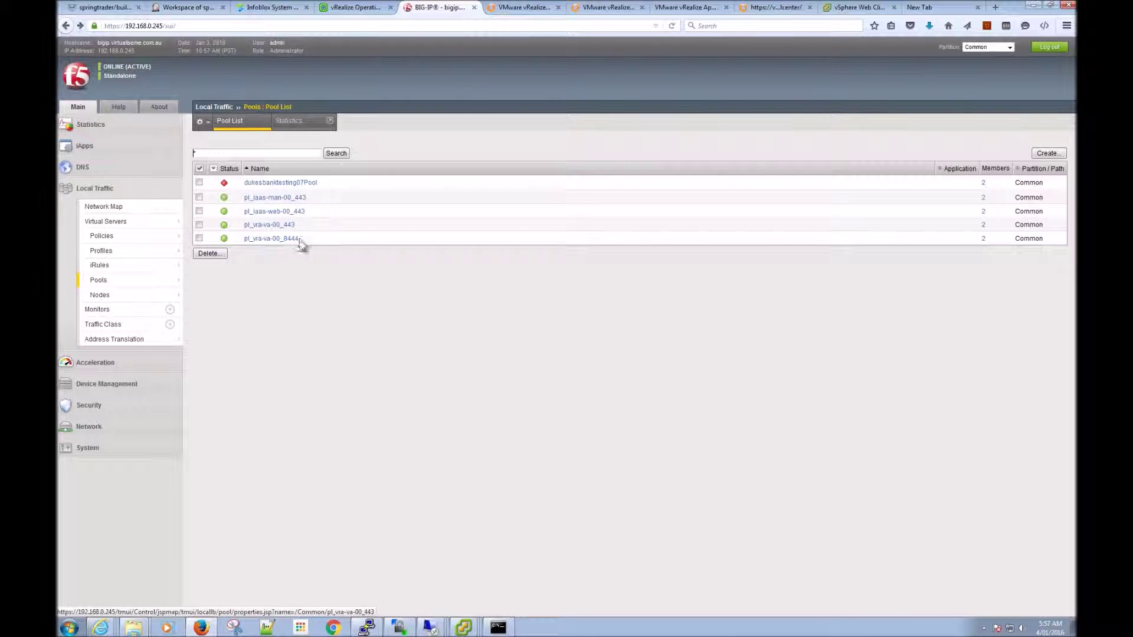
pyautogui.click(276, 213)
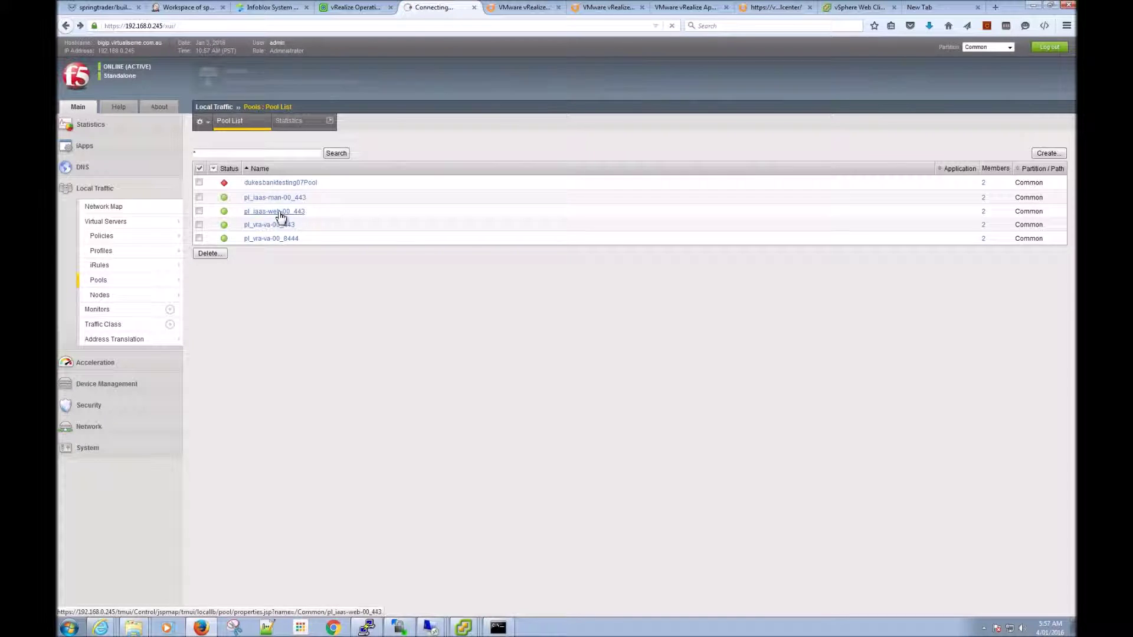
pyautogui.click(289, 124)
pyautogui.click(199, 274)
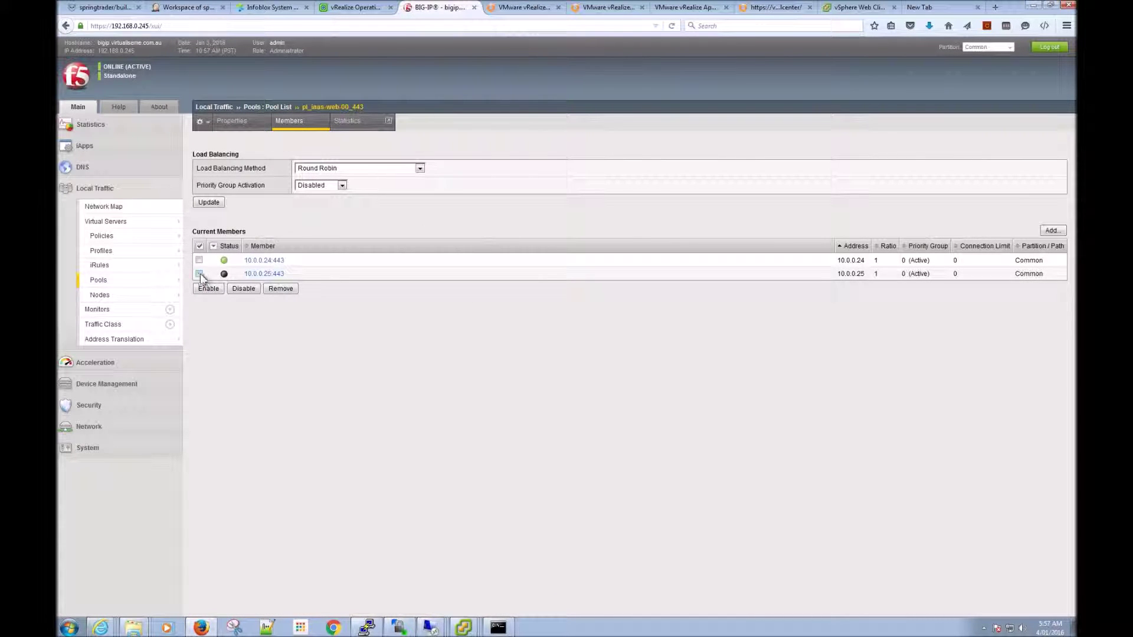
pyautogui.click(208, 293)
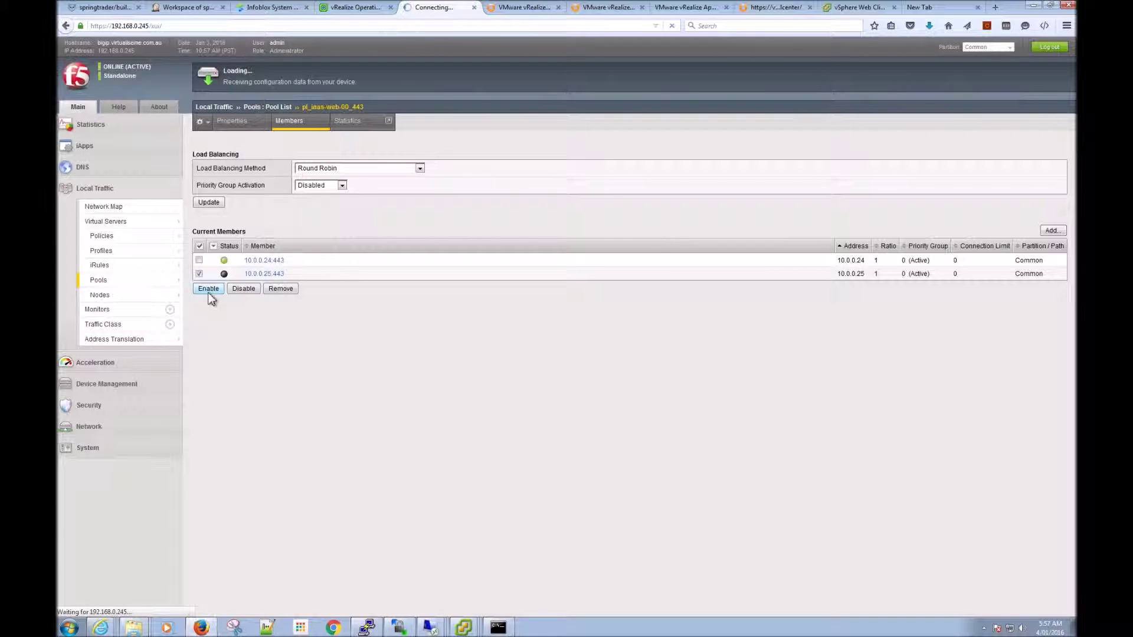
pyautogui.click(123, 210)
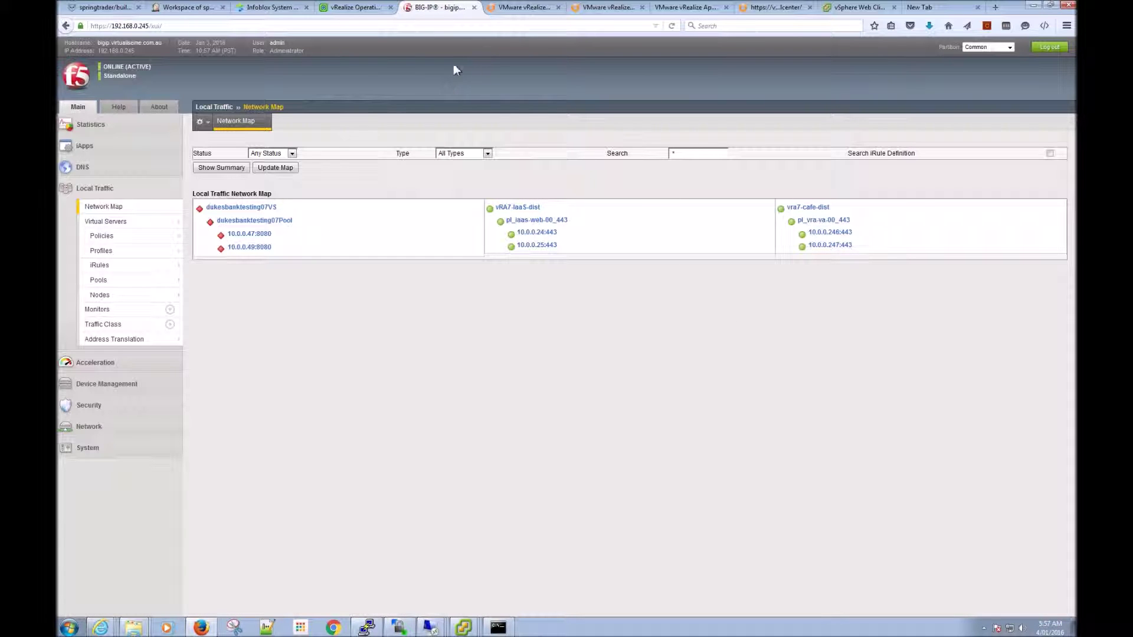
# Step: In a new tab, browse to the vra7cafe-dist address and open the vRealize Automation console login
pyautogui.click(937, 11)
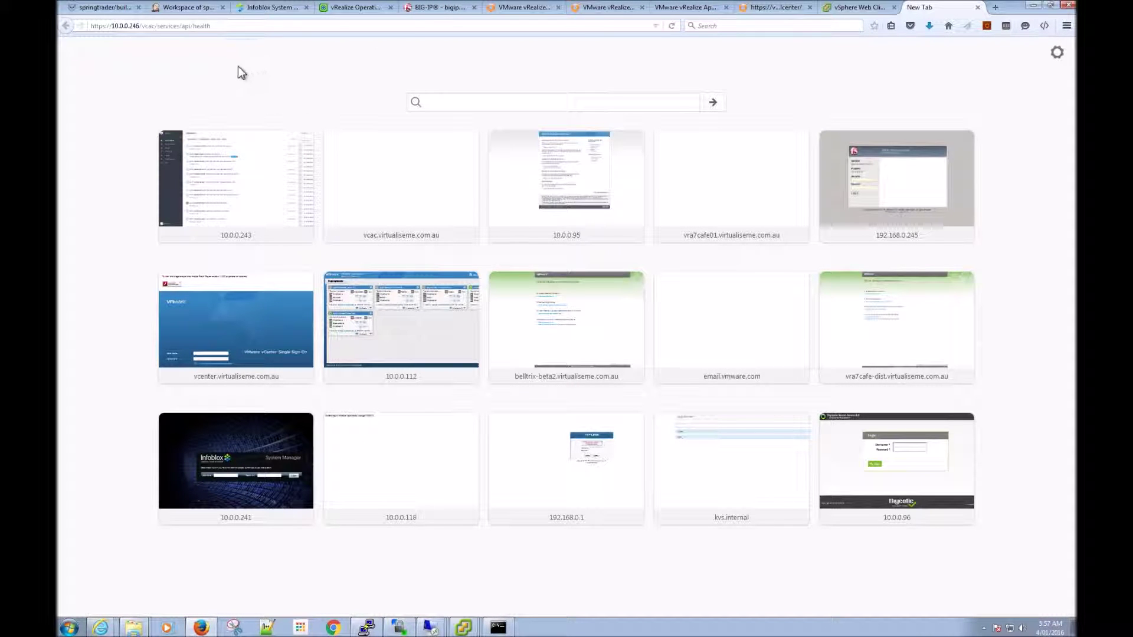
pyautogui.hotkey('ctrl', 'l')
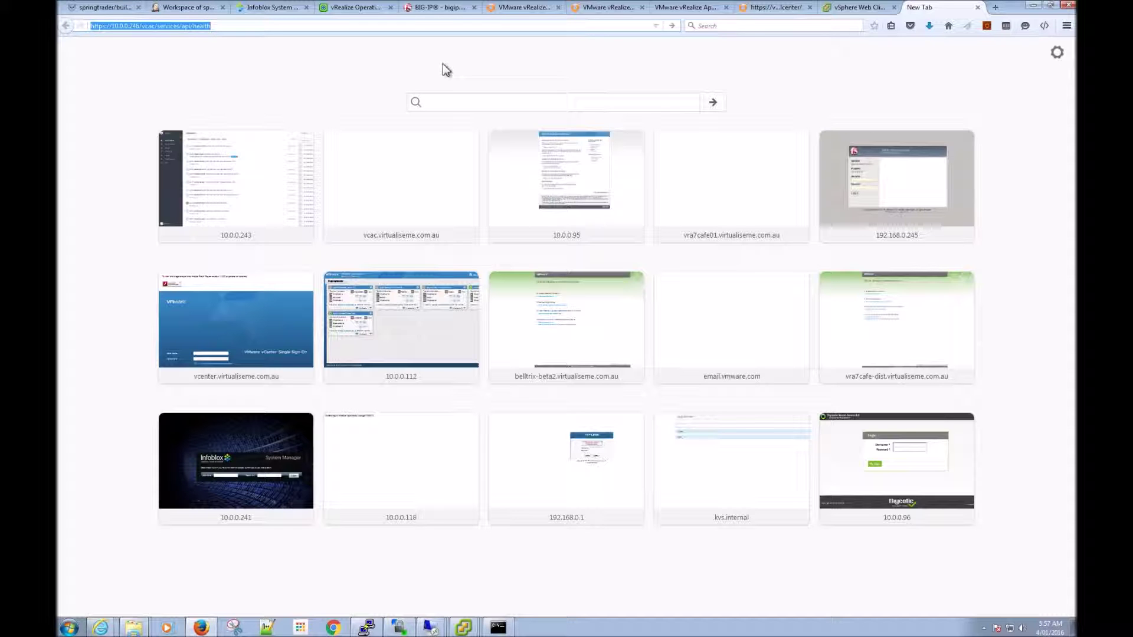
pyautogui.write('ht')
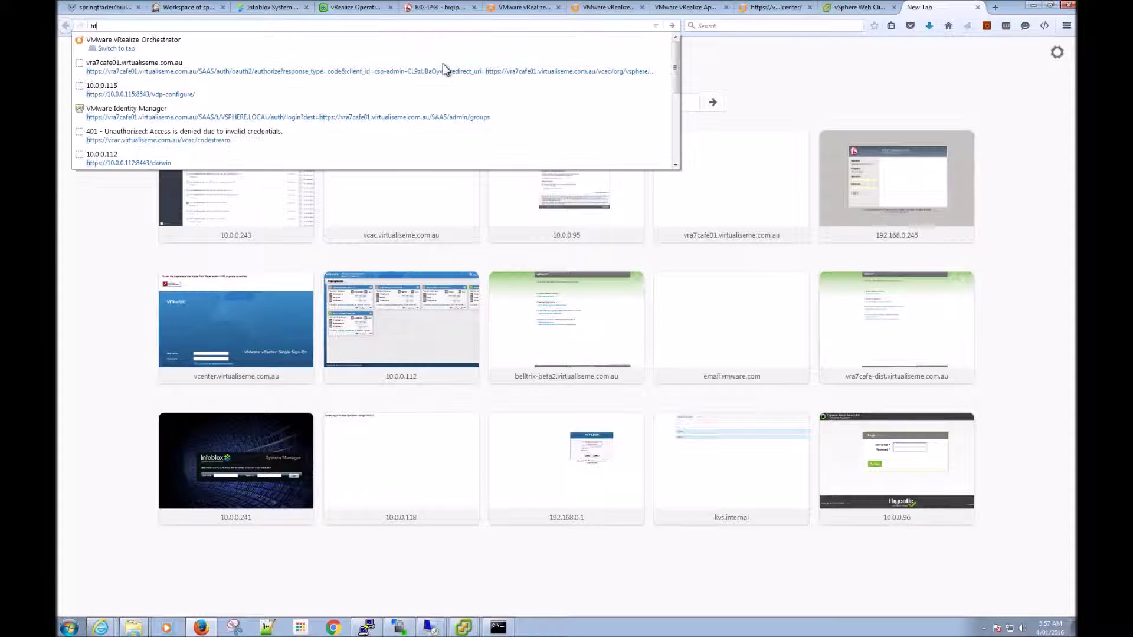
pyautogui.write('tp')
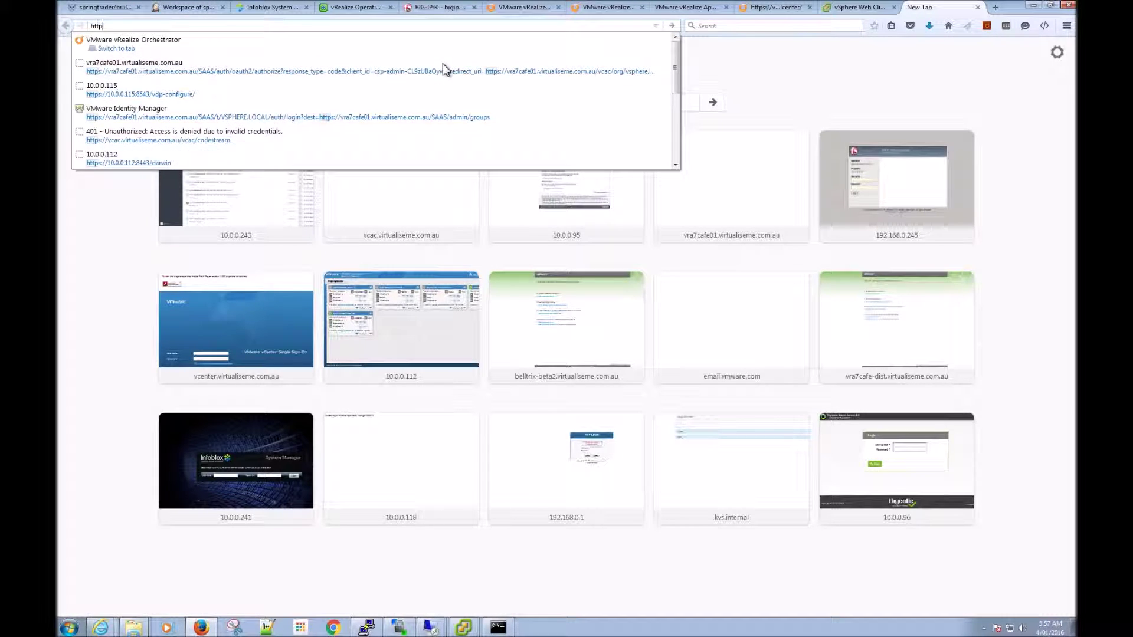
pyautogui.write('s:/')
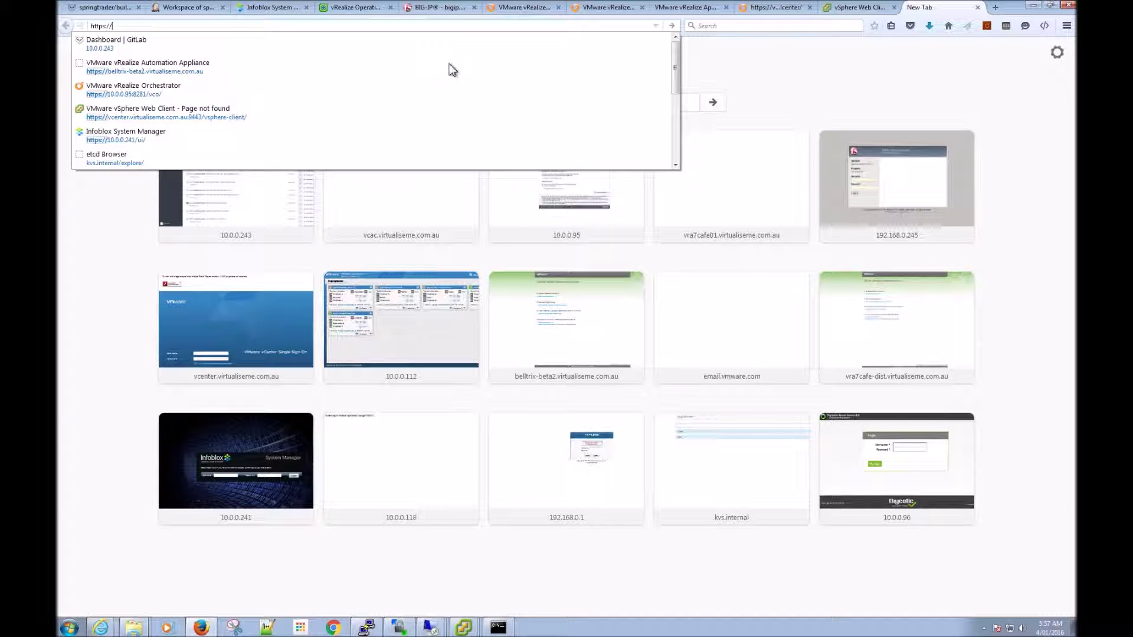
pyautogui.write('/vra')
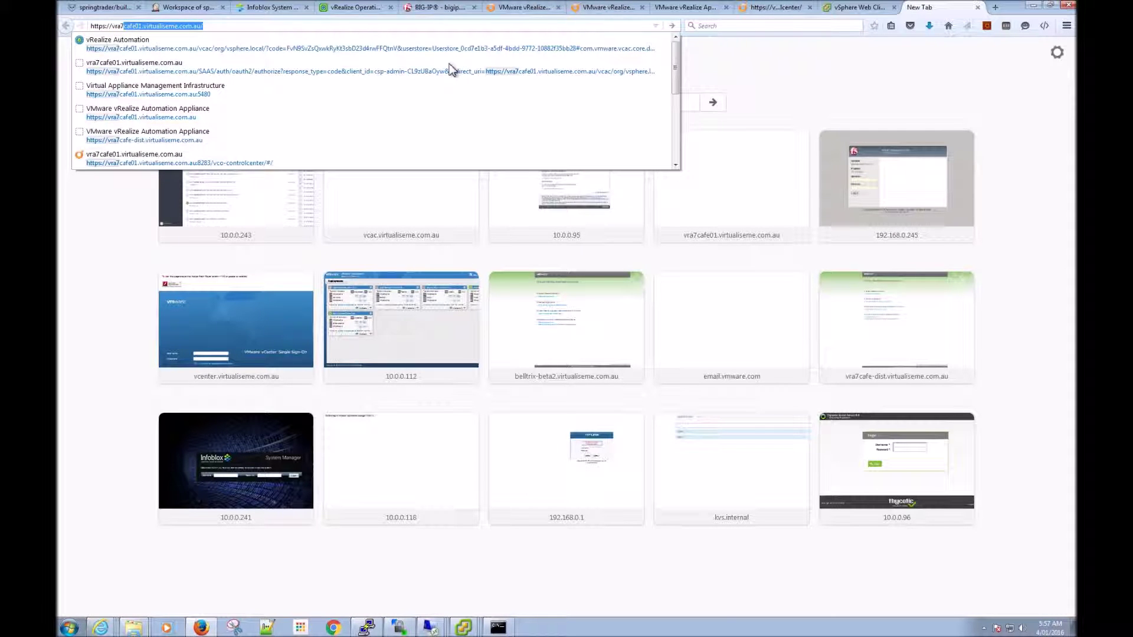
pyautogui.write('7')
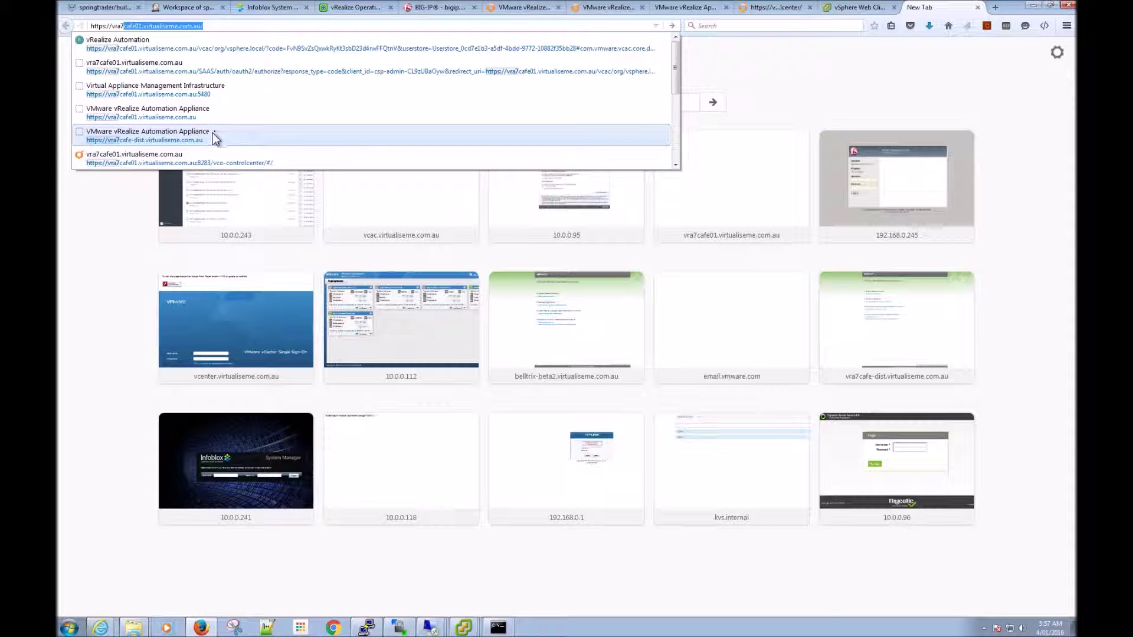
pyautogui.click(214, 136)
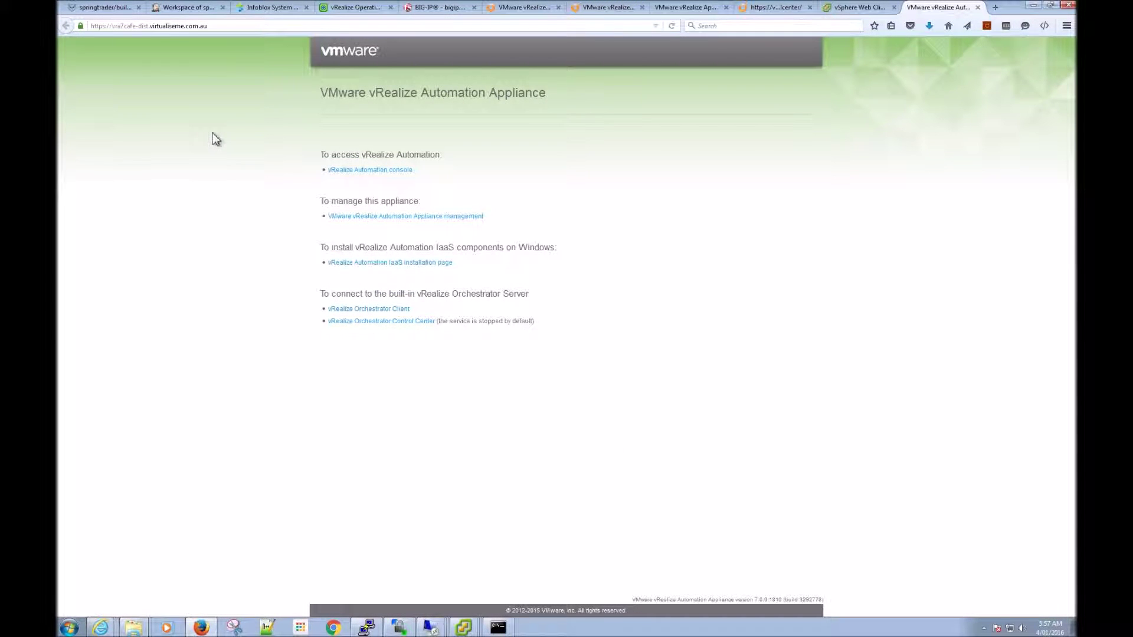
pyautogui.click(374, 171)
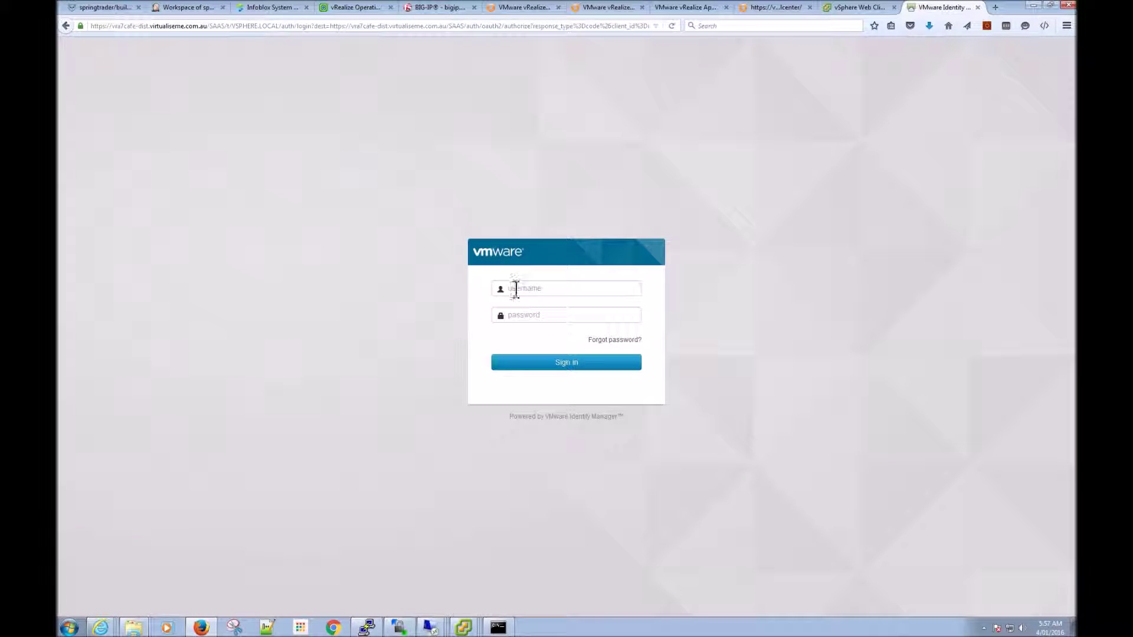